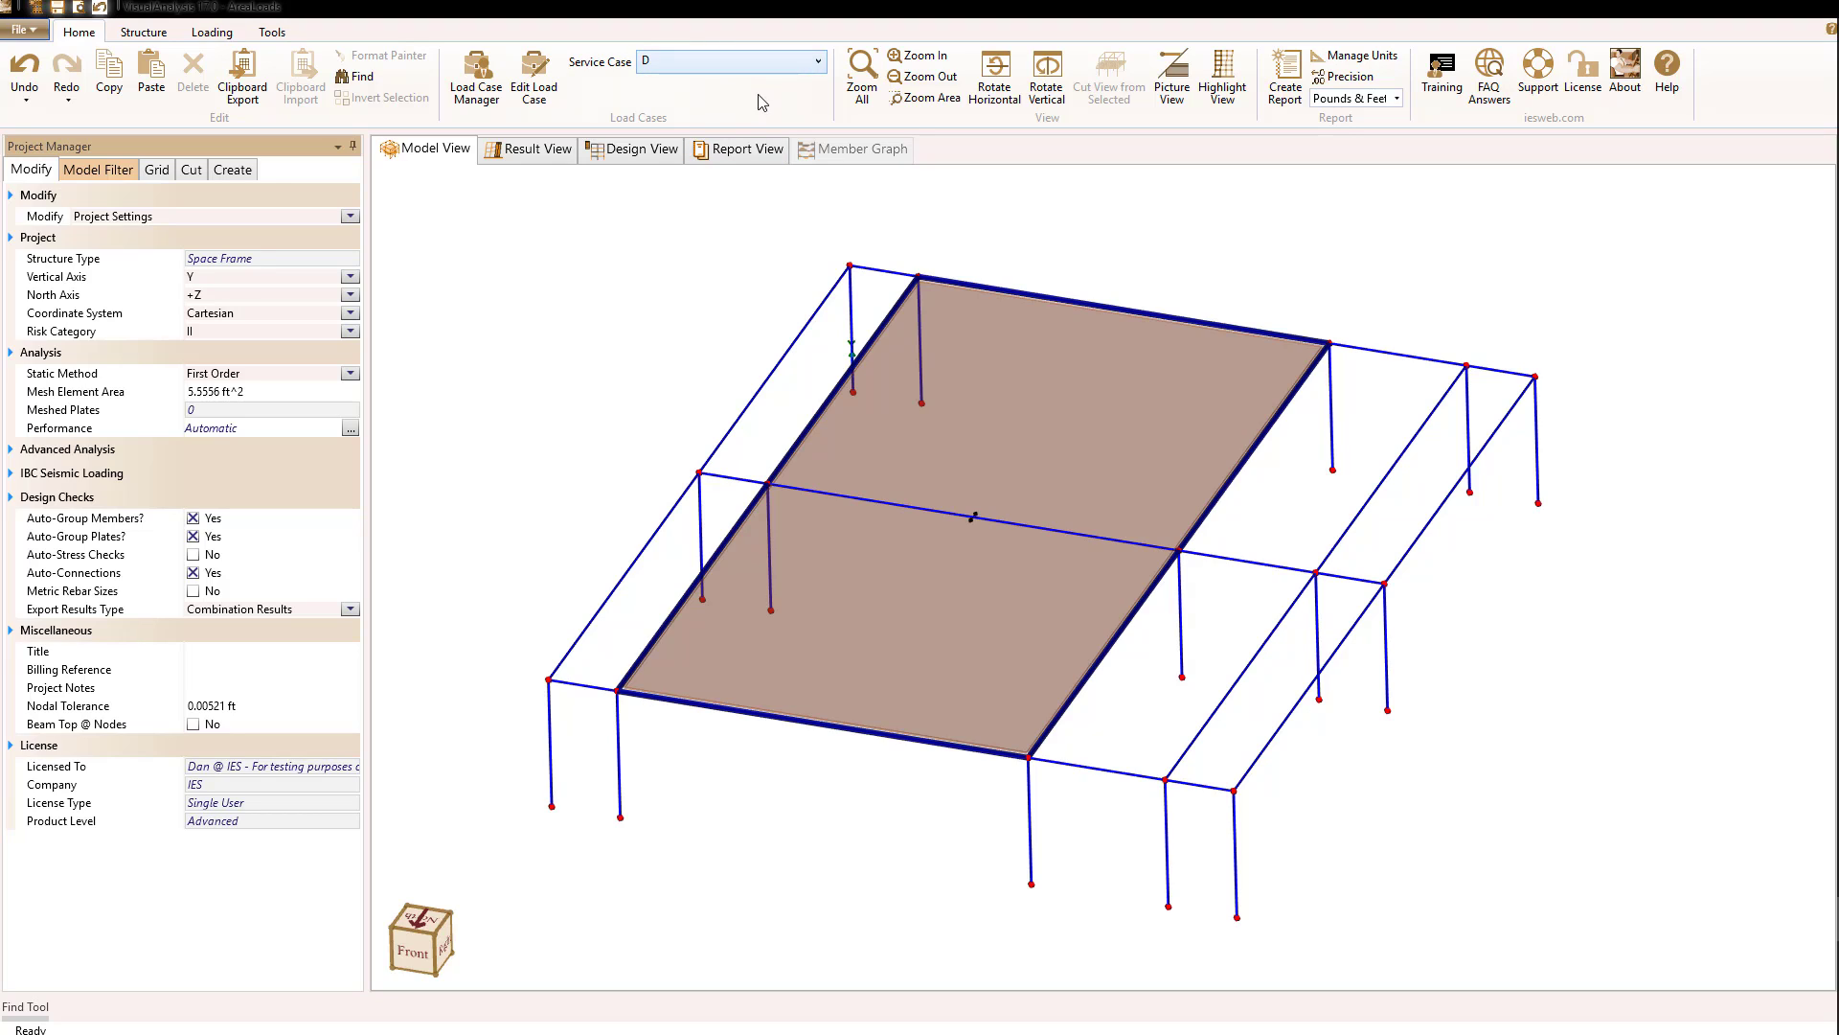
Start a Force Y nodal load on node N004 in load case D and open the helper to create its ASCE 7 load
{"action": "left_click", "coordinate": [699, 473]}
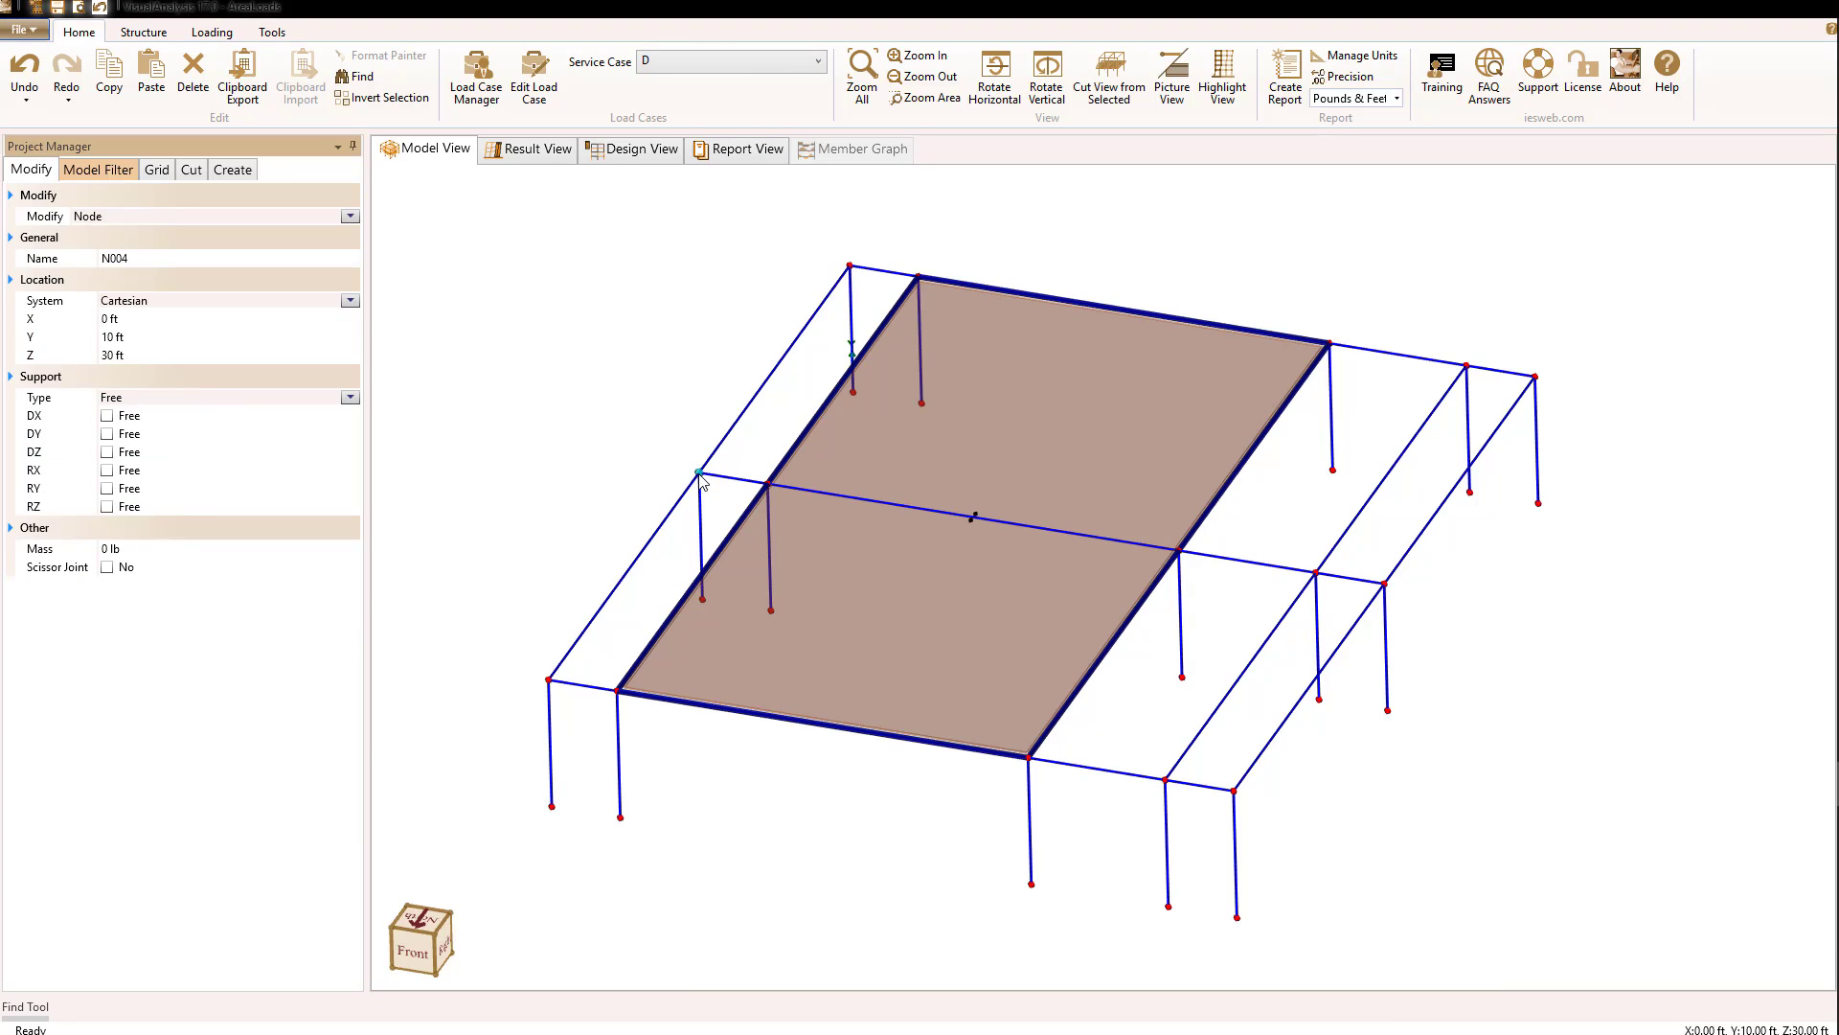
{"action": "right_click", "coordinate": [700, 476]}
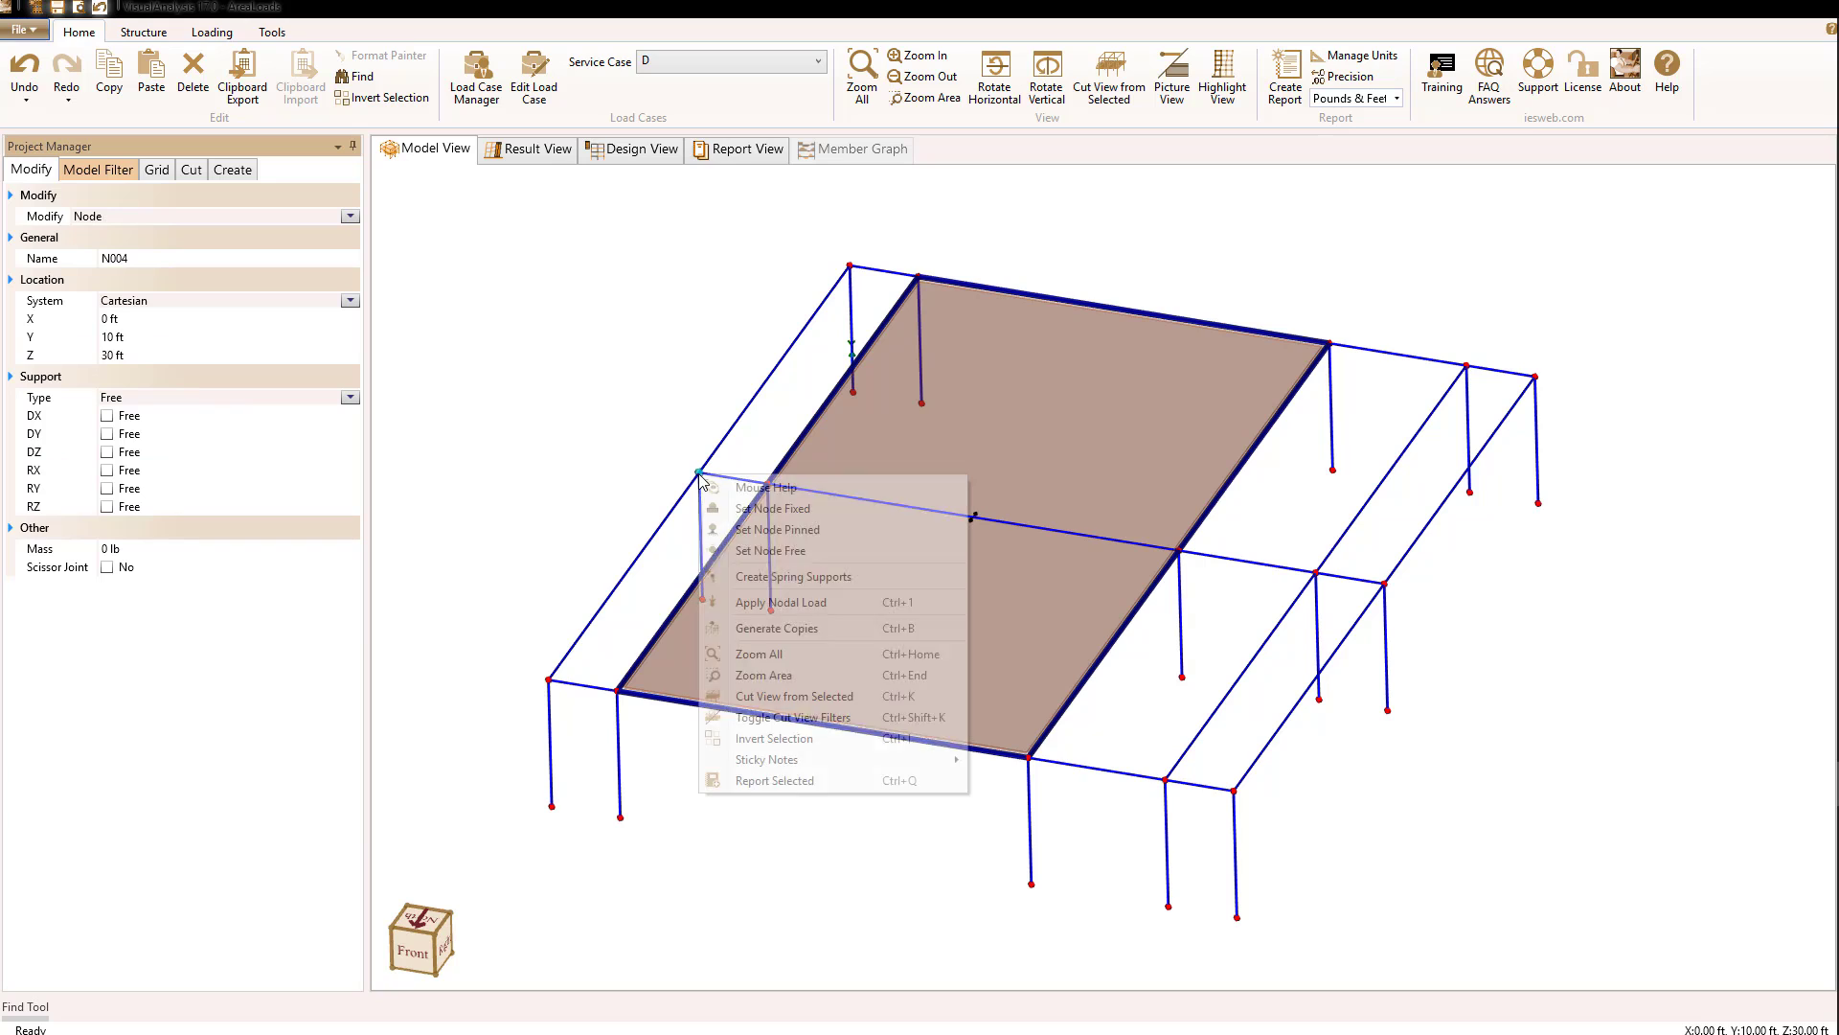
{"action": "left_click", "coordinate": [766, 603]}
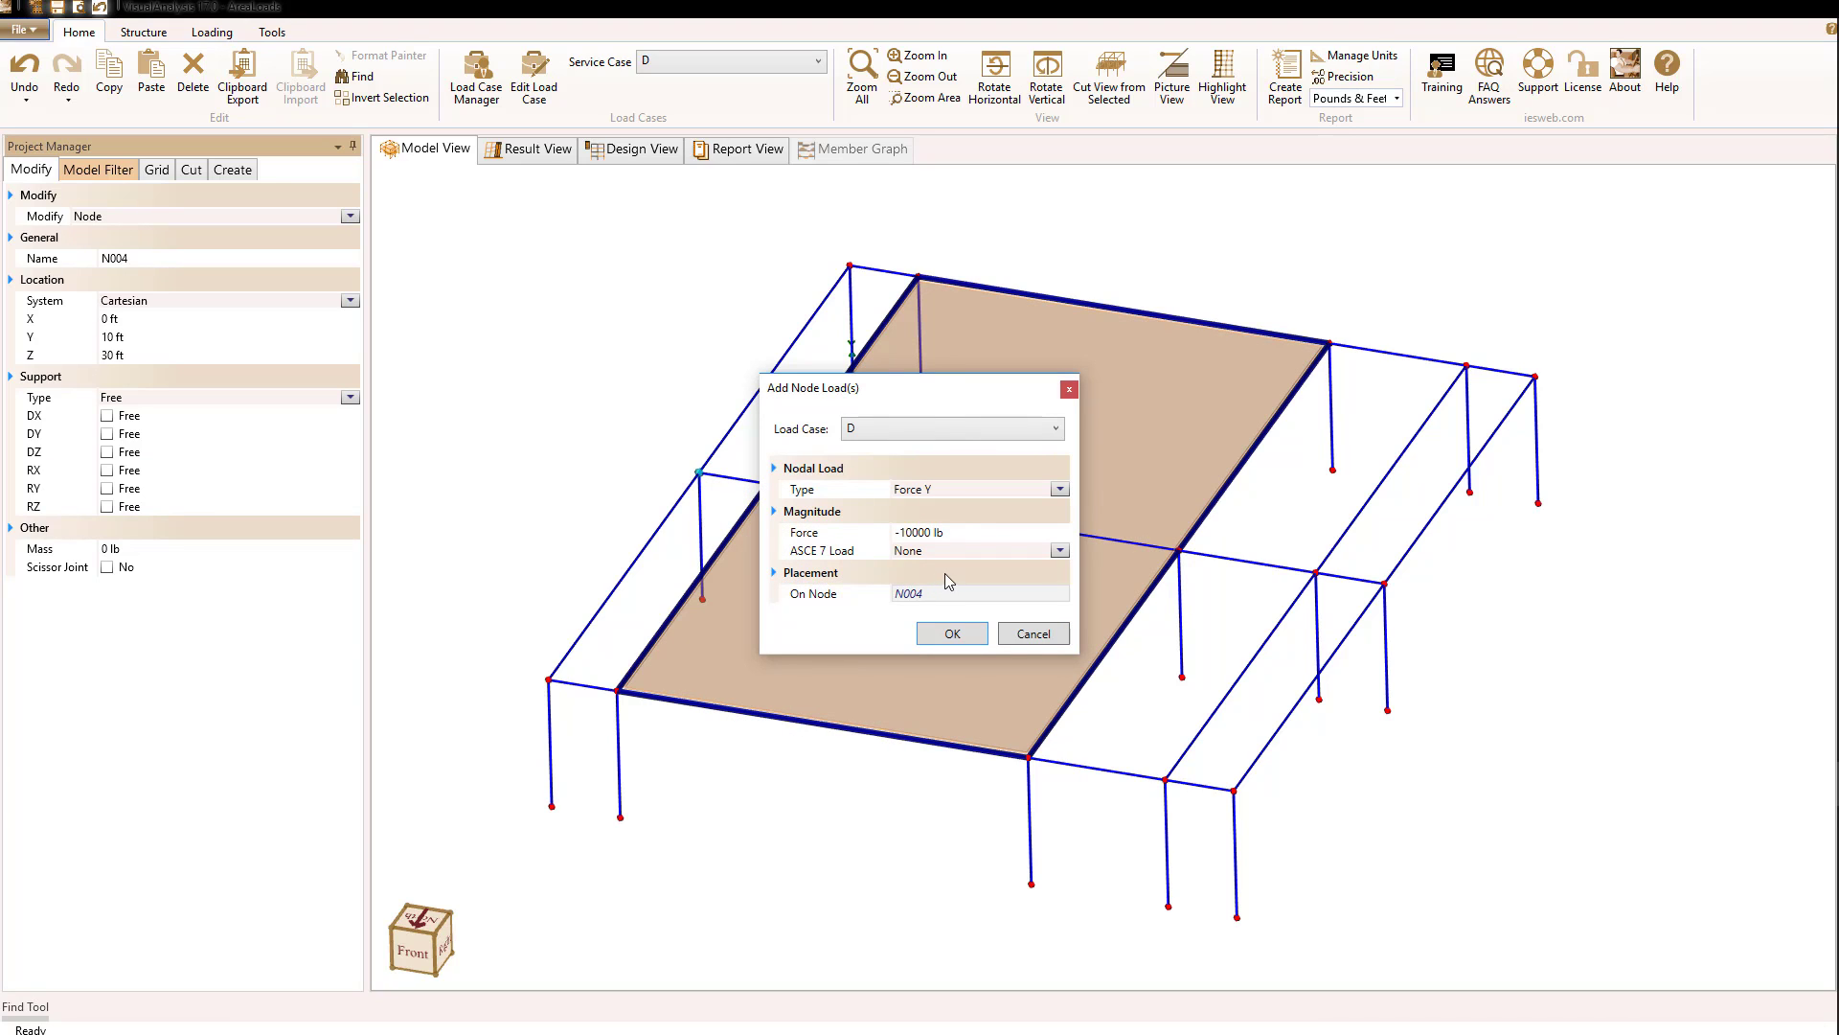
{"action": "left_click_drag", "start_coordinate": [912, 387], "coordinate": [772, 293]}
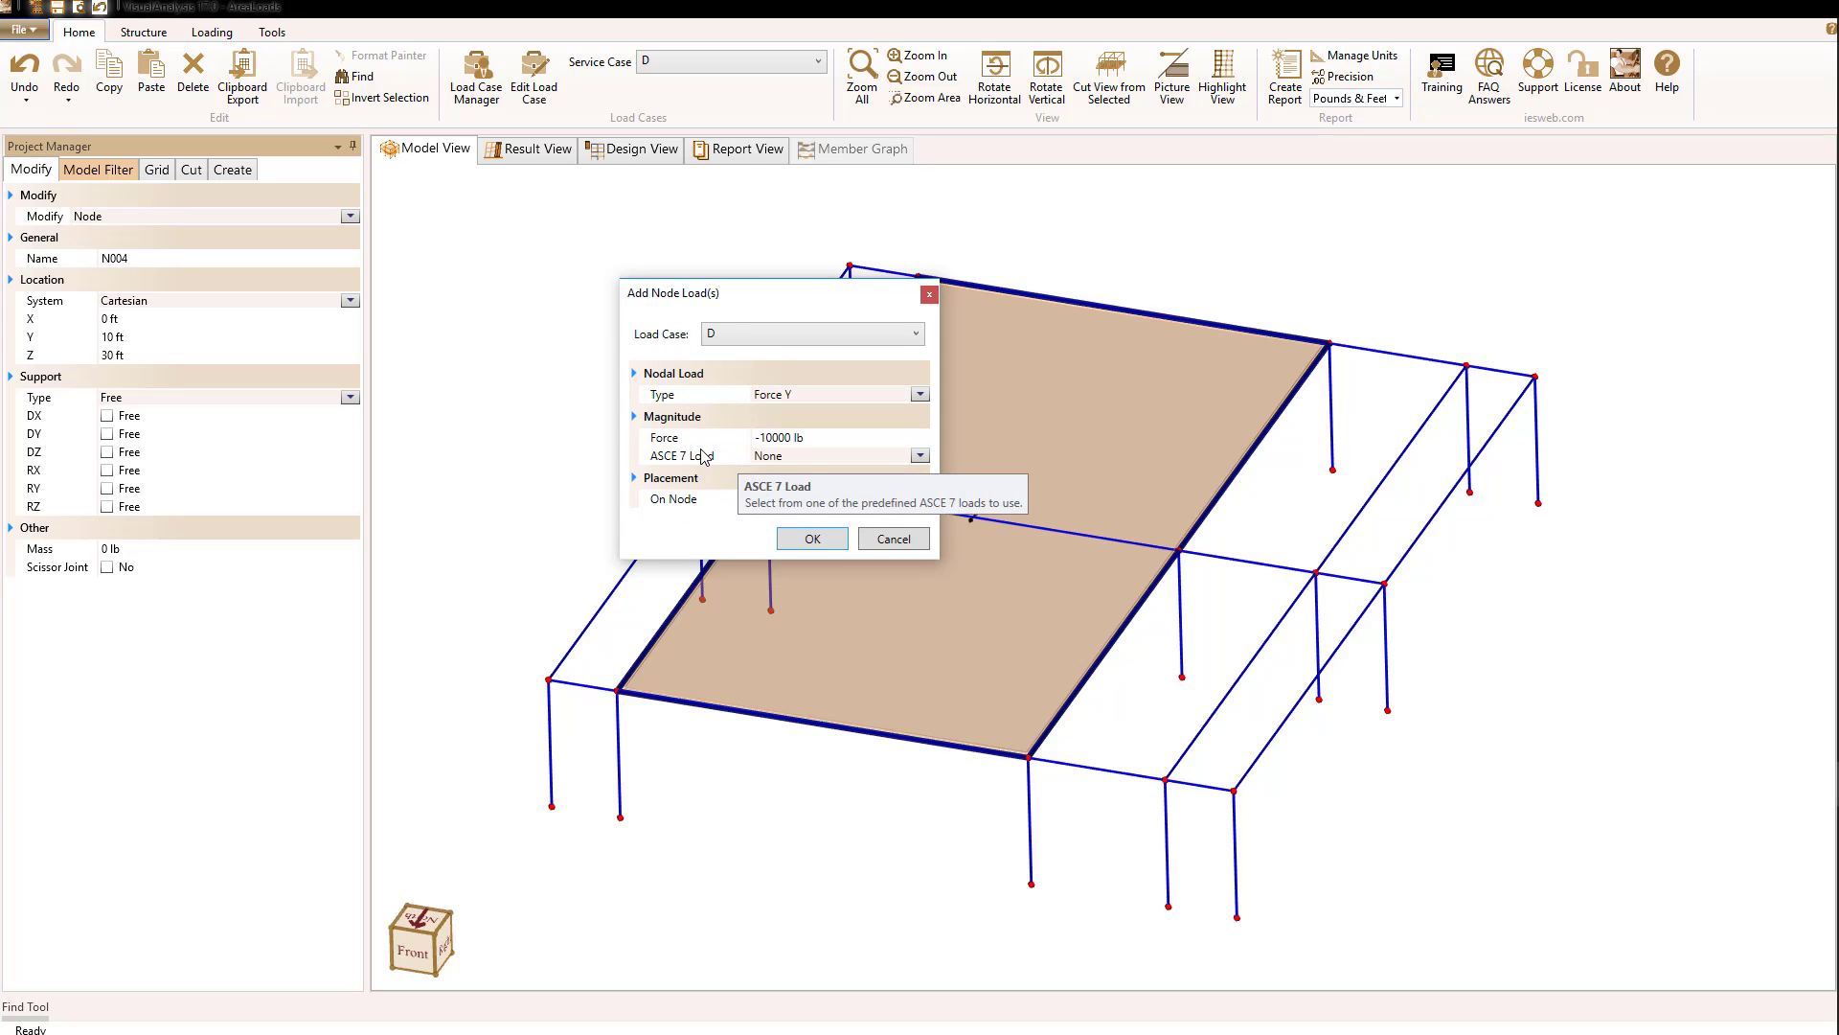
{"action": "left_click", "coordinate": [920, 457]}
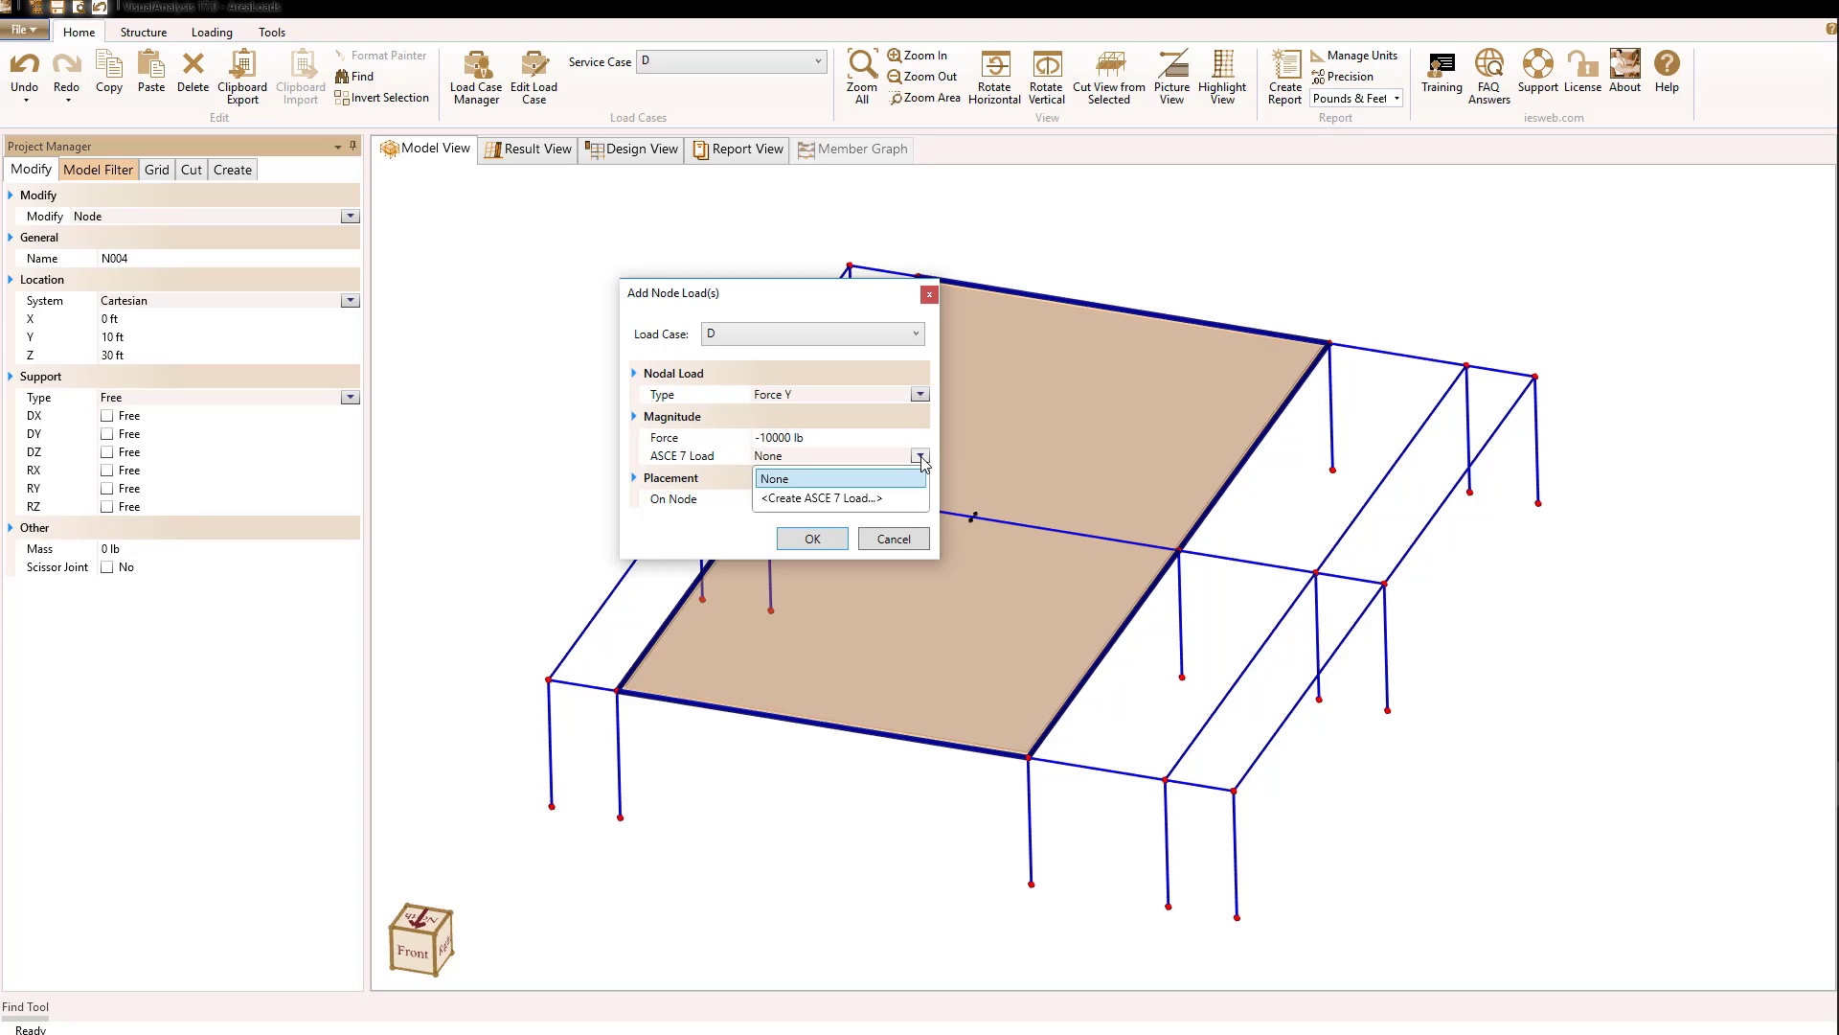
{"action": "left_click", "coordinate": [851, 498]}
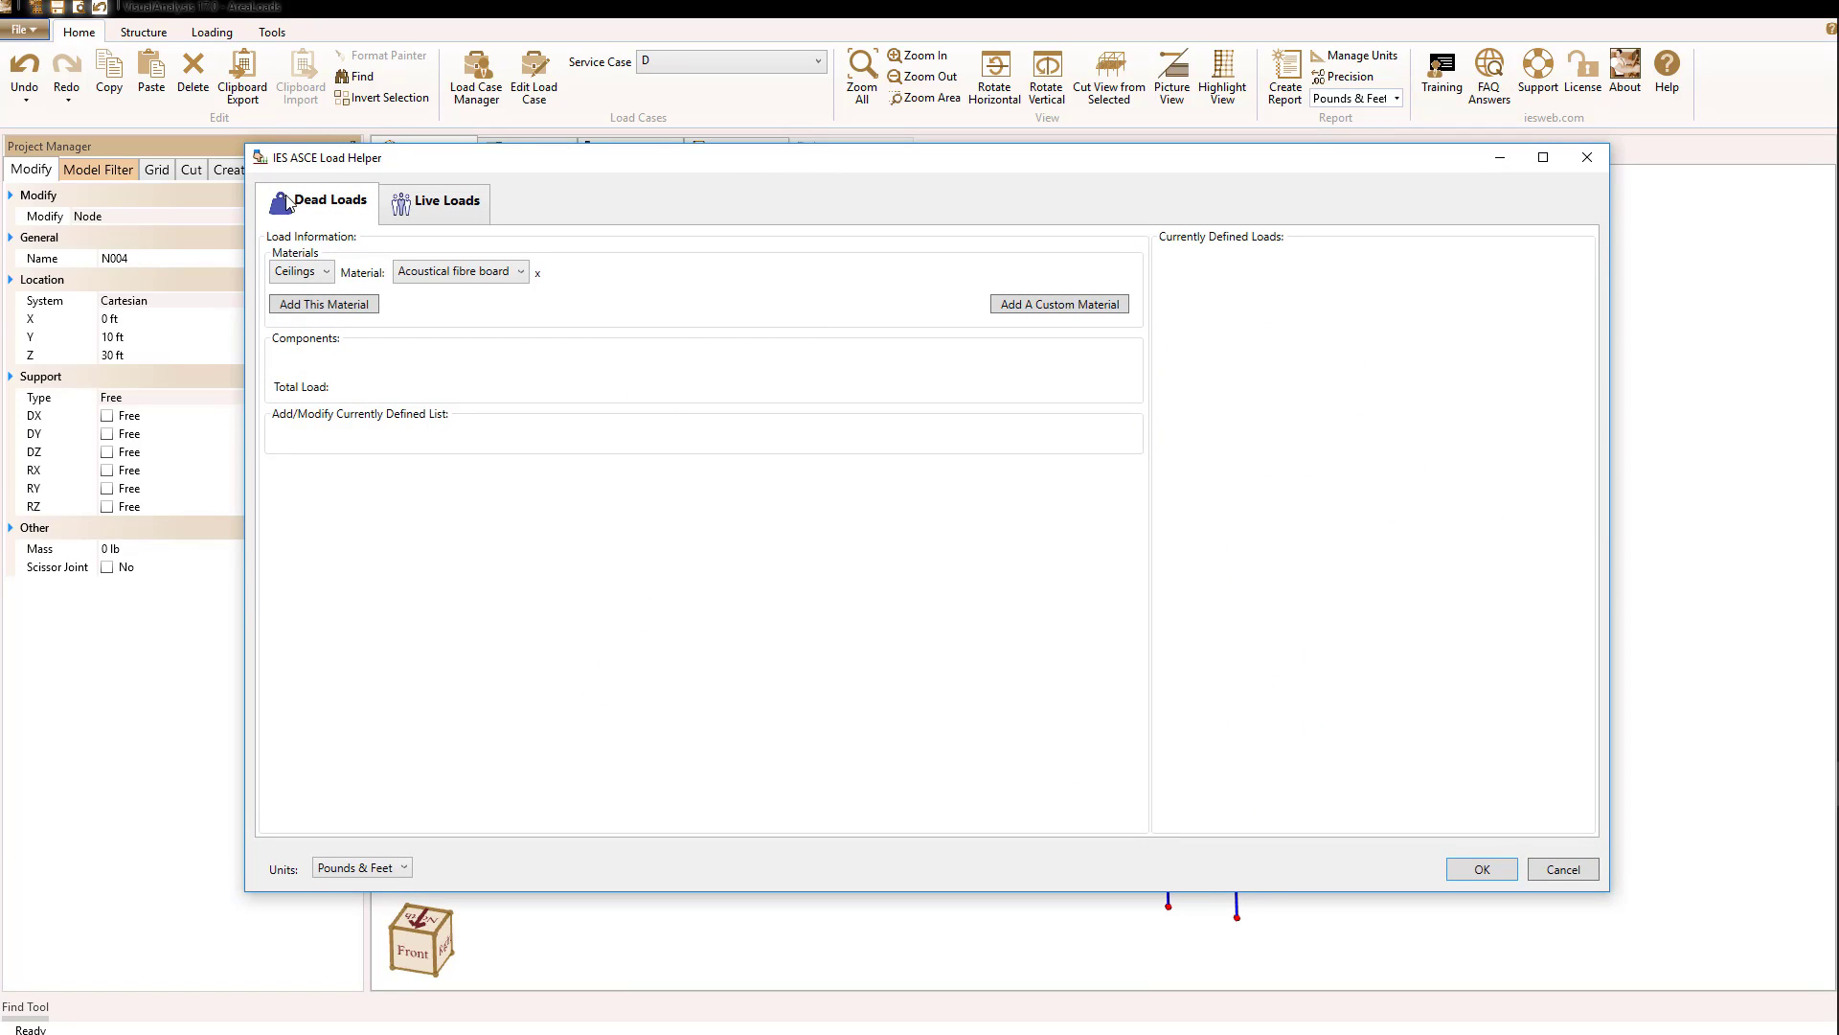
Add the Ceilings material Gypsum board (per 1/8" thickness) with a multiplier of 4 to the dead load
{"action": "left_click", "coordinate": [473, 204]}
{"action": "left_click", "coordinate": [350, 206]}
{"action": "left_click", "coordinate": [326, 273]}
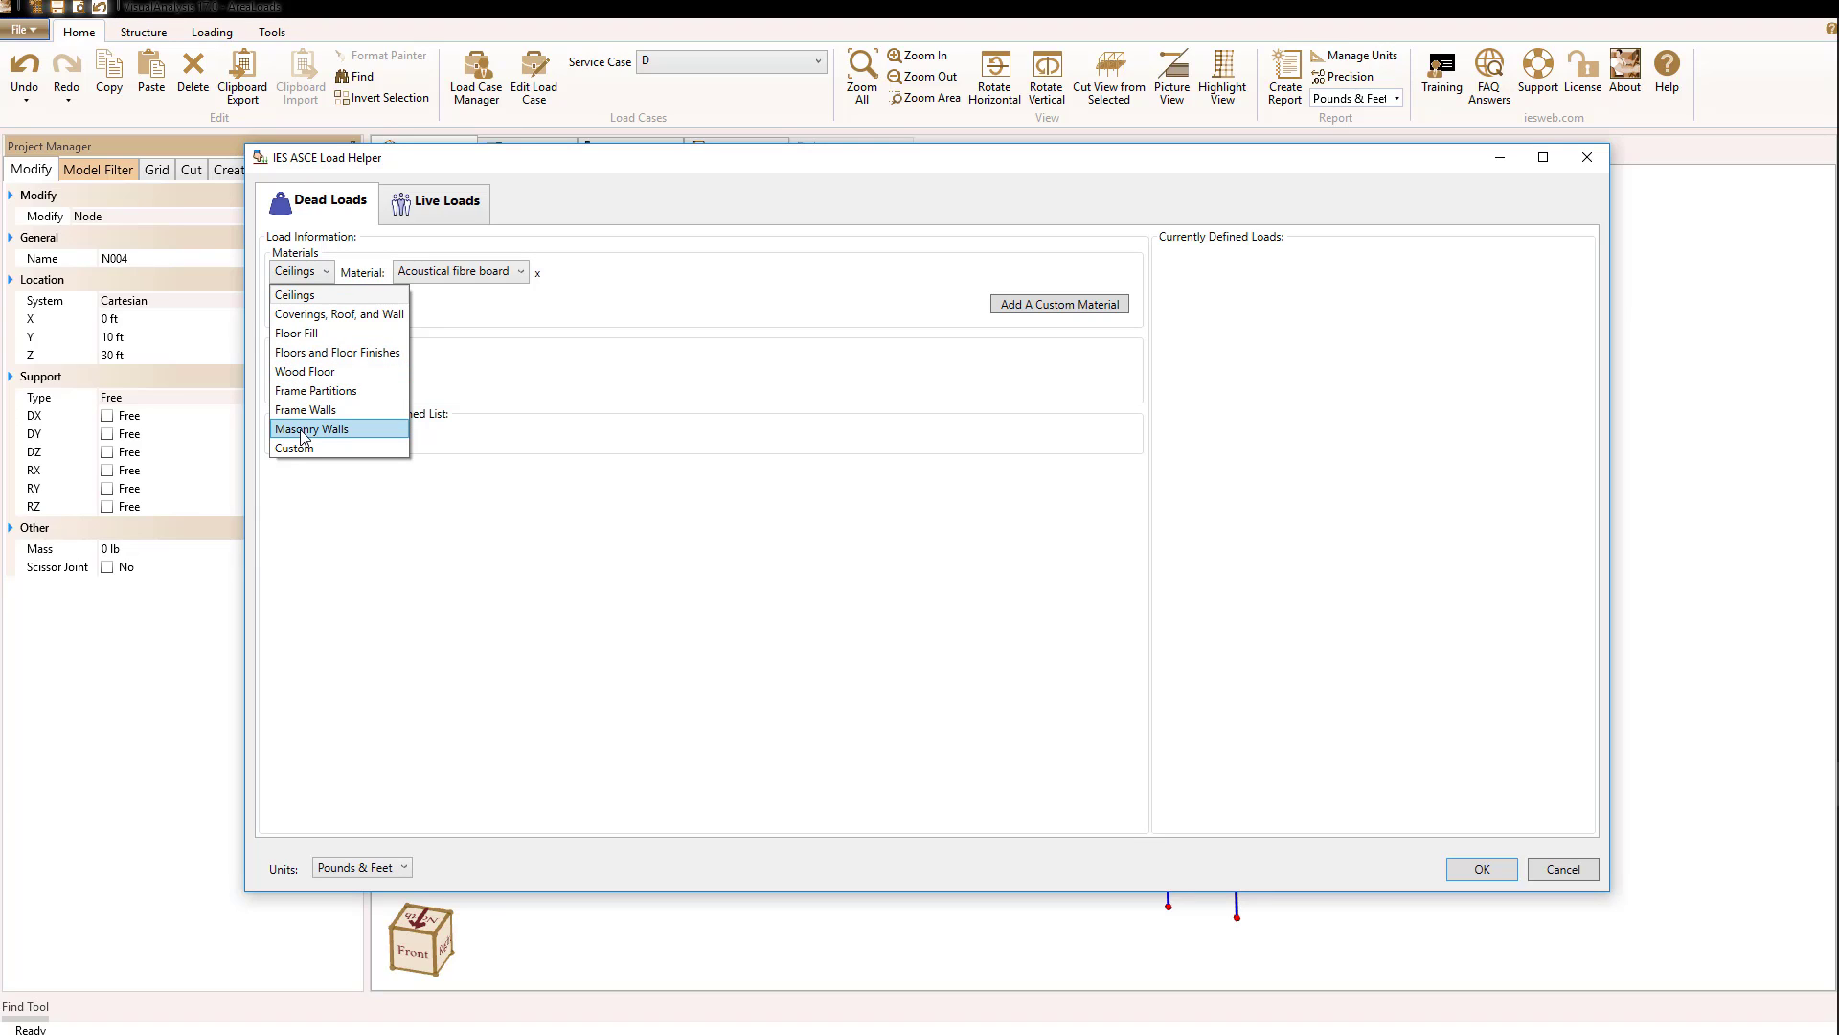
{"action": "left_click", "coordinate": [304, 299]}
{"action": "left_click", "coordinate": [464, 273]}
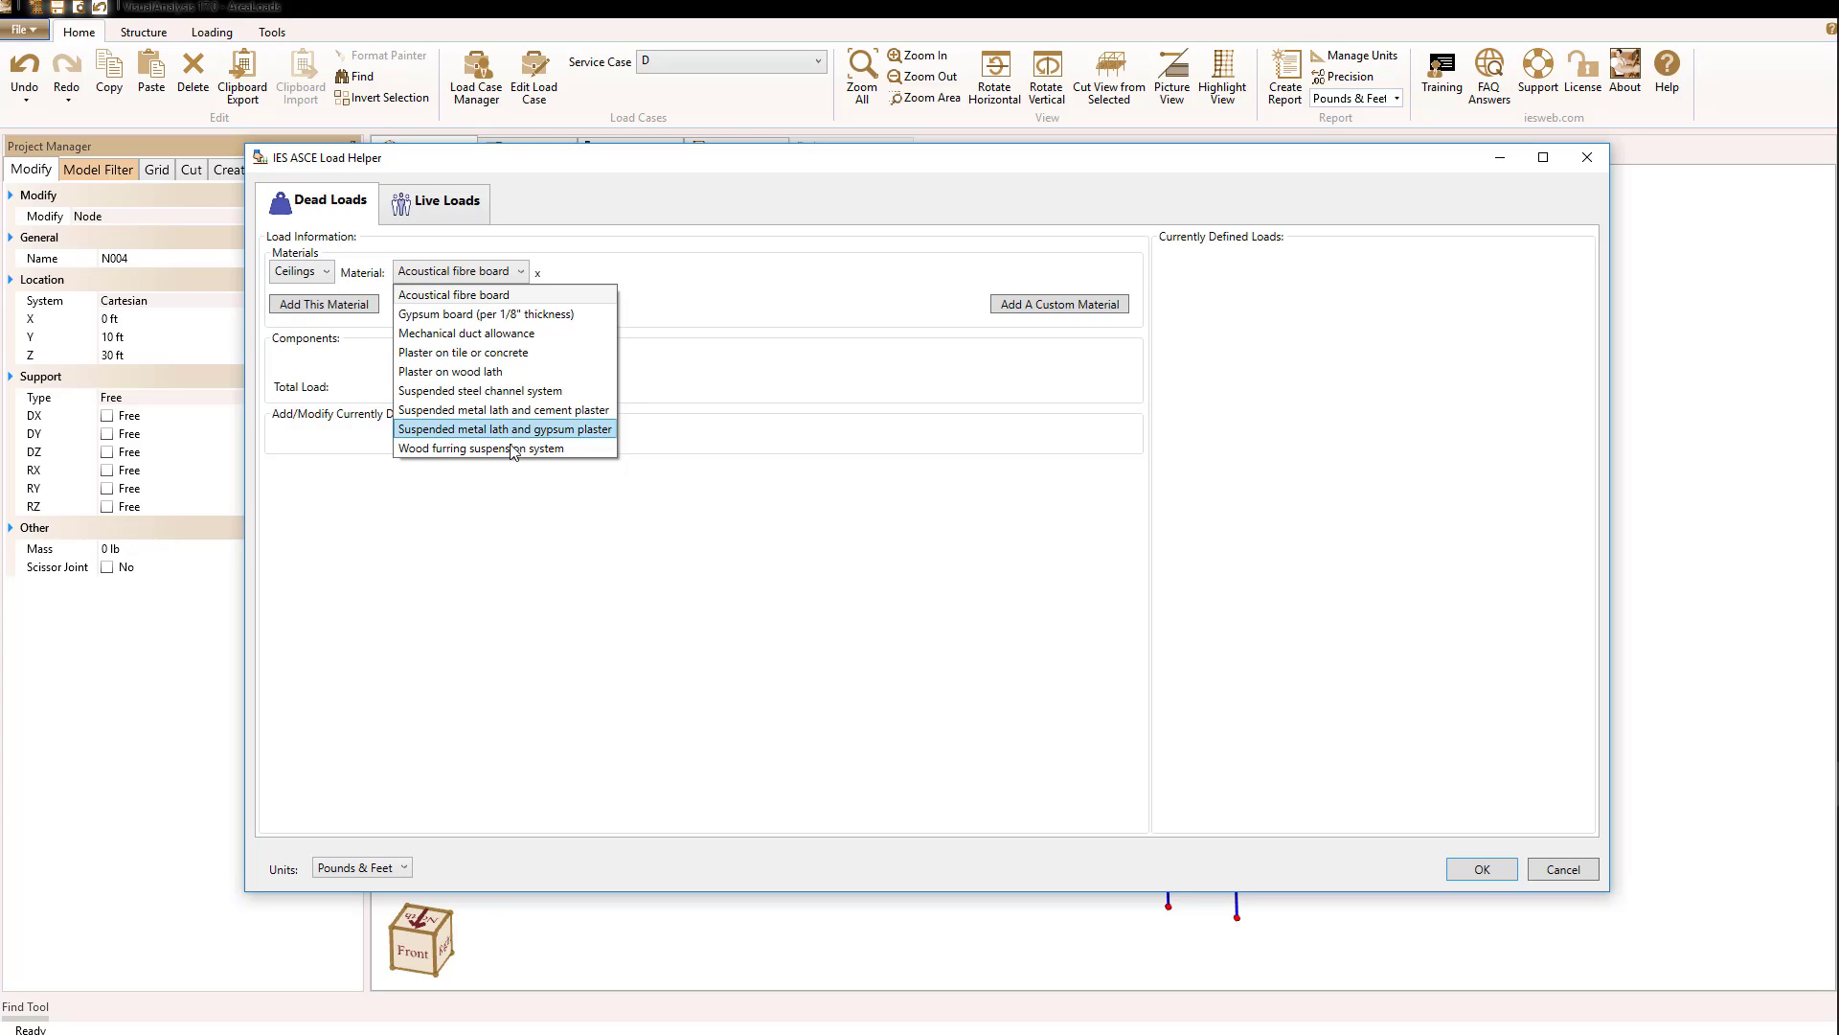
{"action": "left_click", "coordinate": [482, 316]}
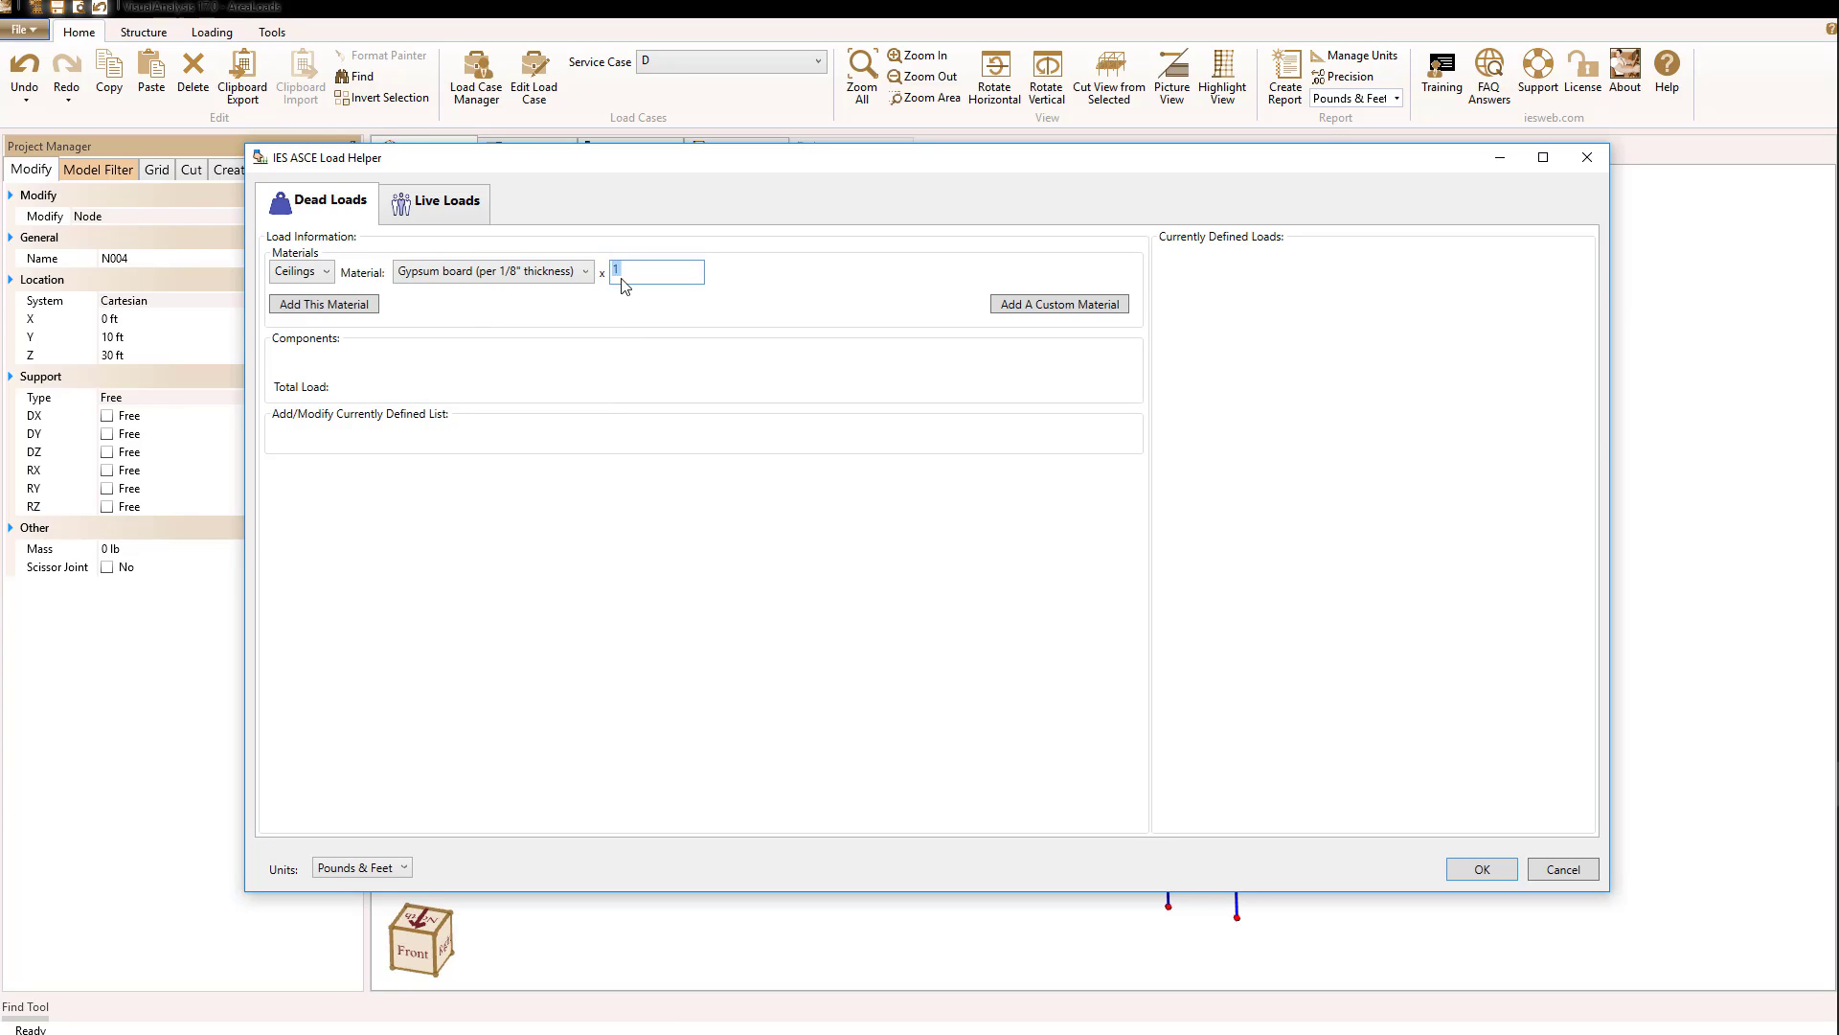
{"action": "type", "text": "4"}
{"action": "left_click", "coordinate": [332, 304]}
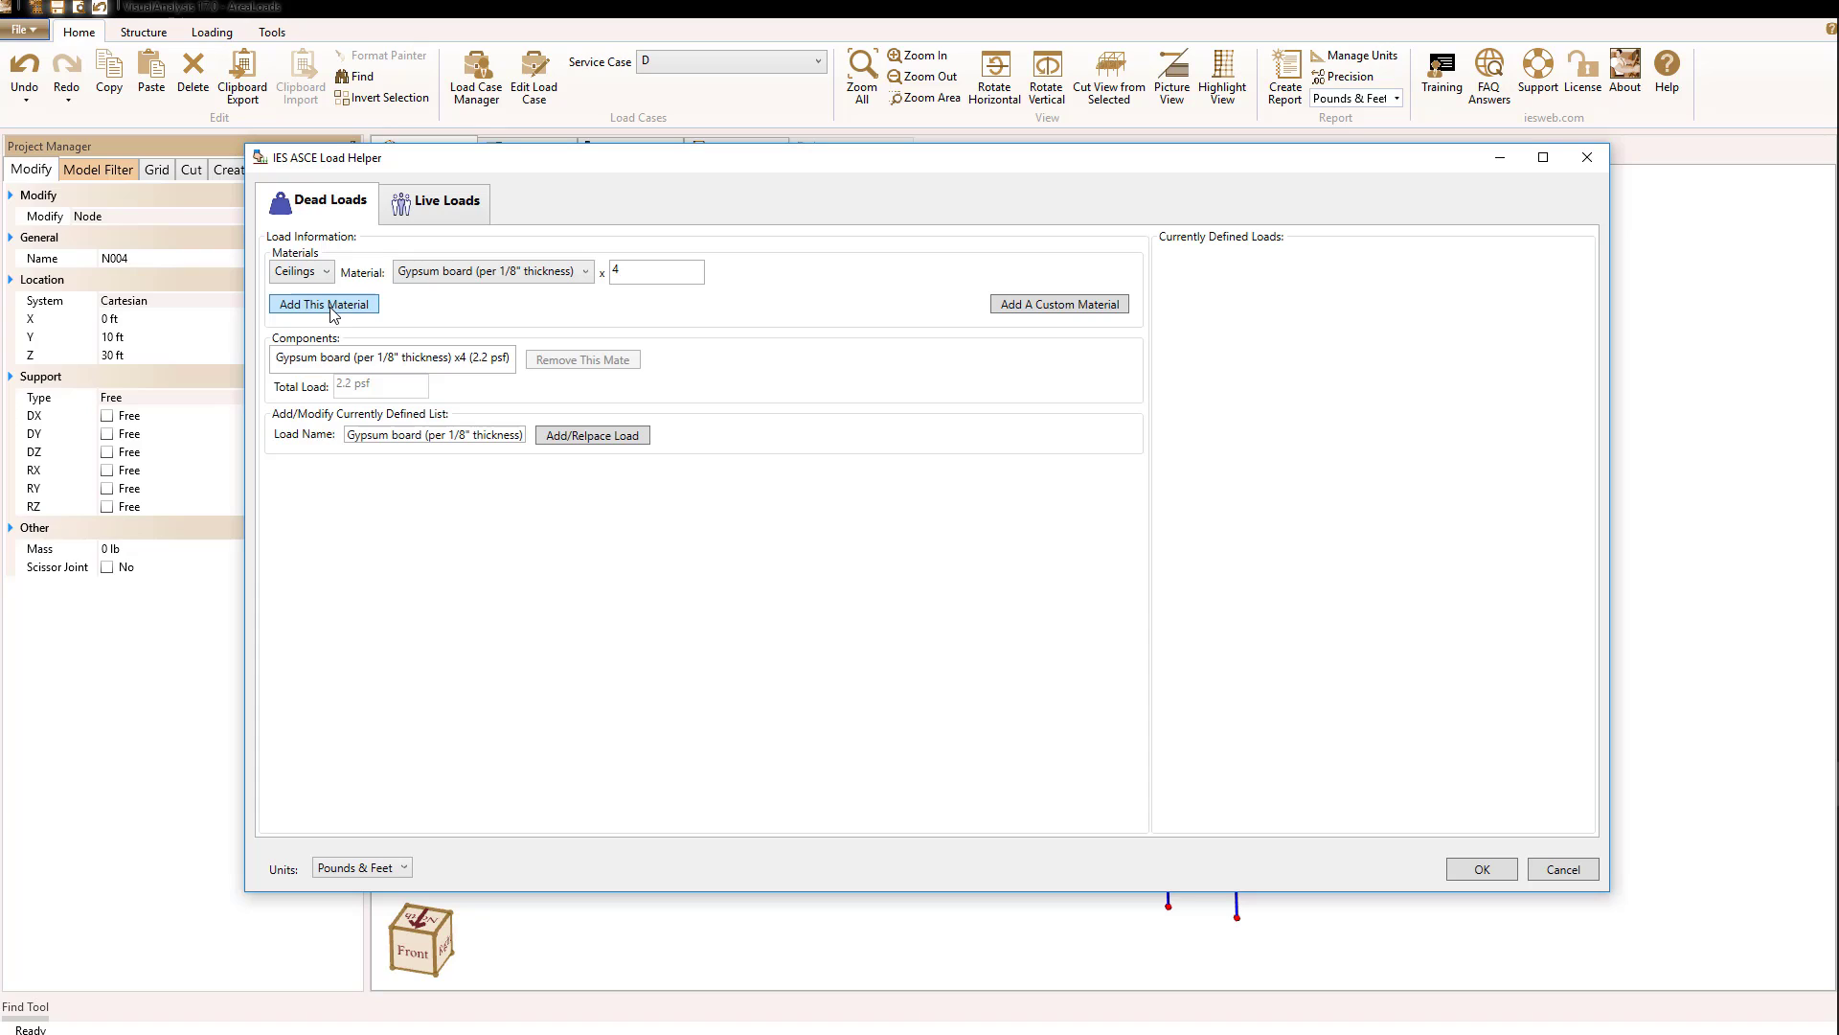
Add the Ceilings material Mechanical duct allowance to the dead load components
{"action": "left_click", "coordinate": [425, 277]}
{"action": "left_click", "coordinate": [455, 336]}
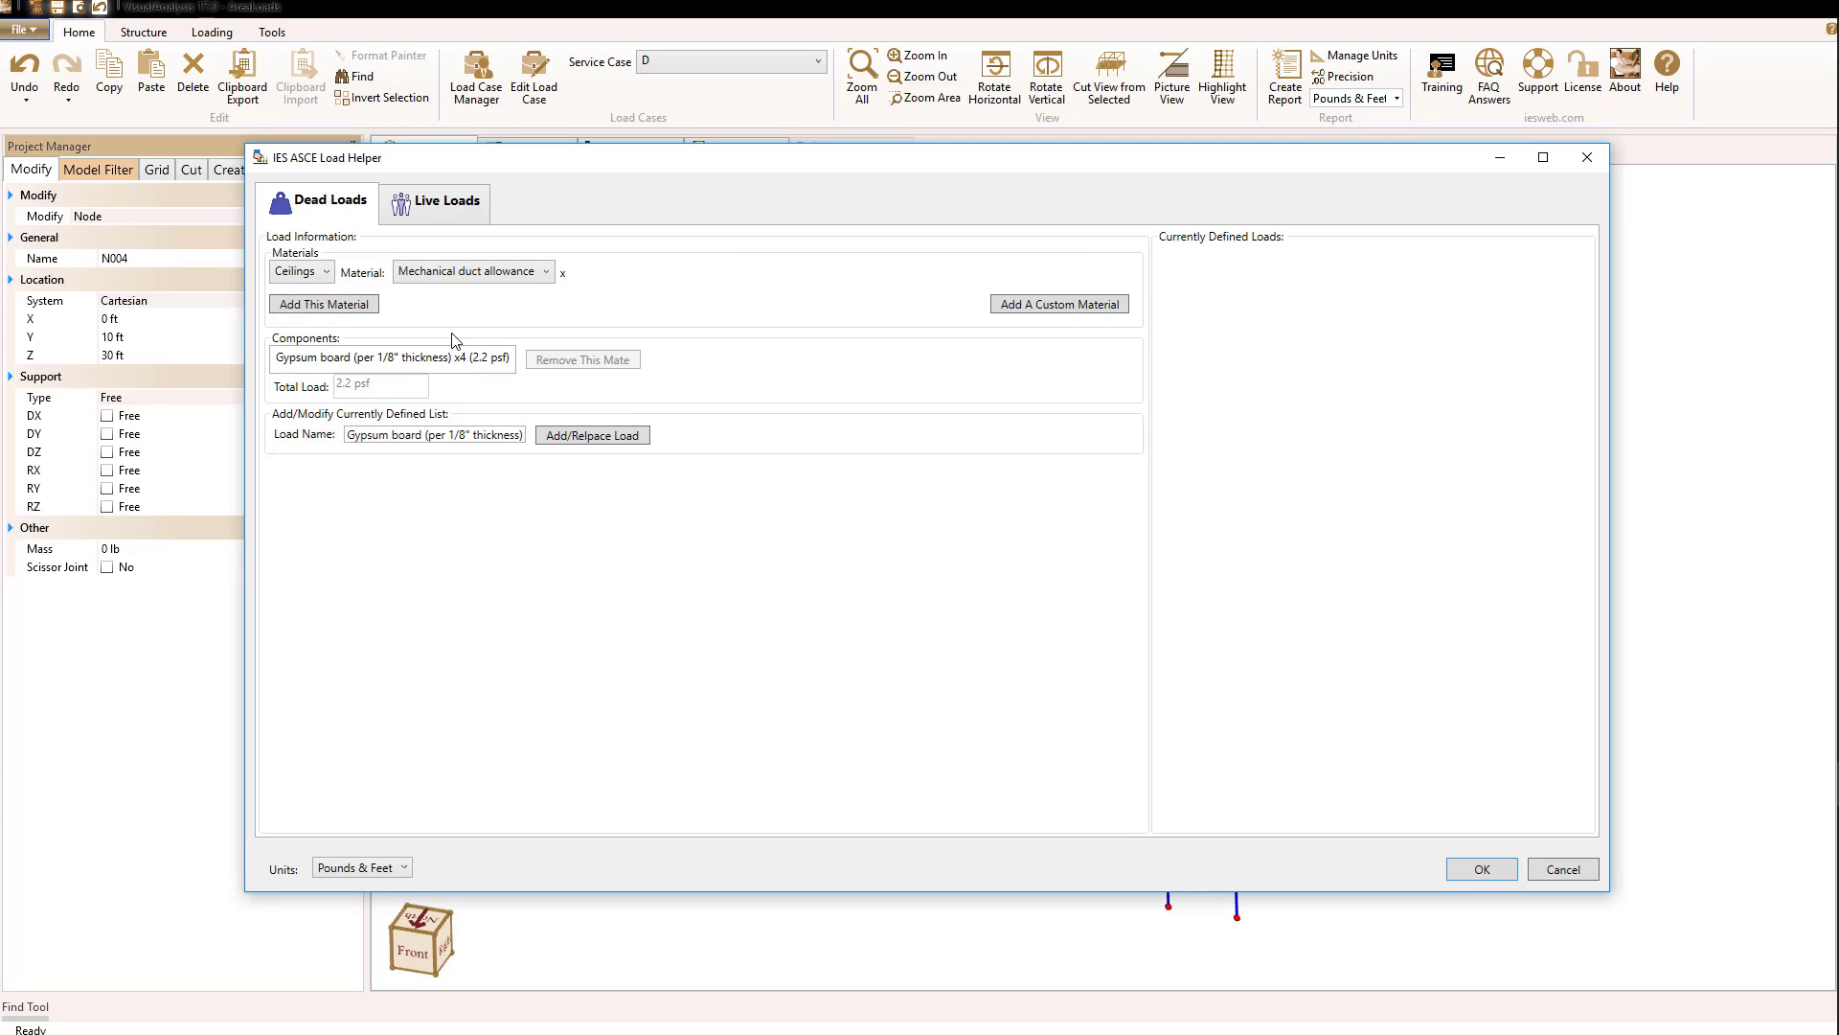
{"action": "left_click", "coordinate": [350, 305]}
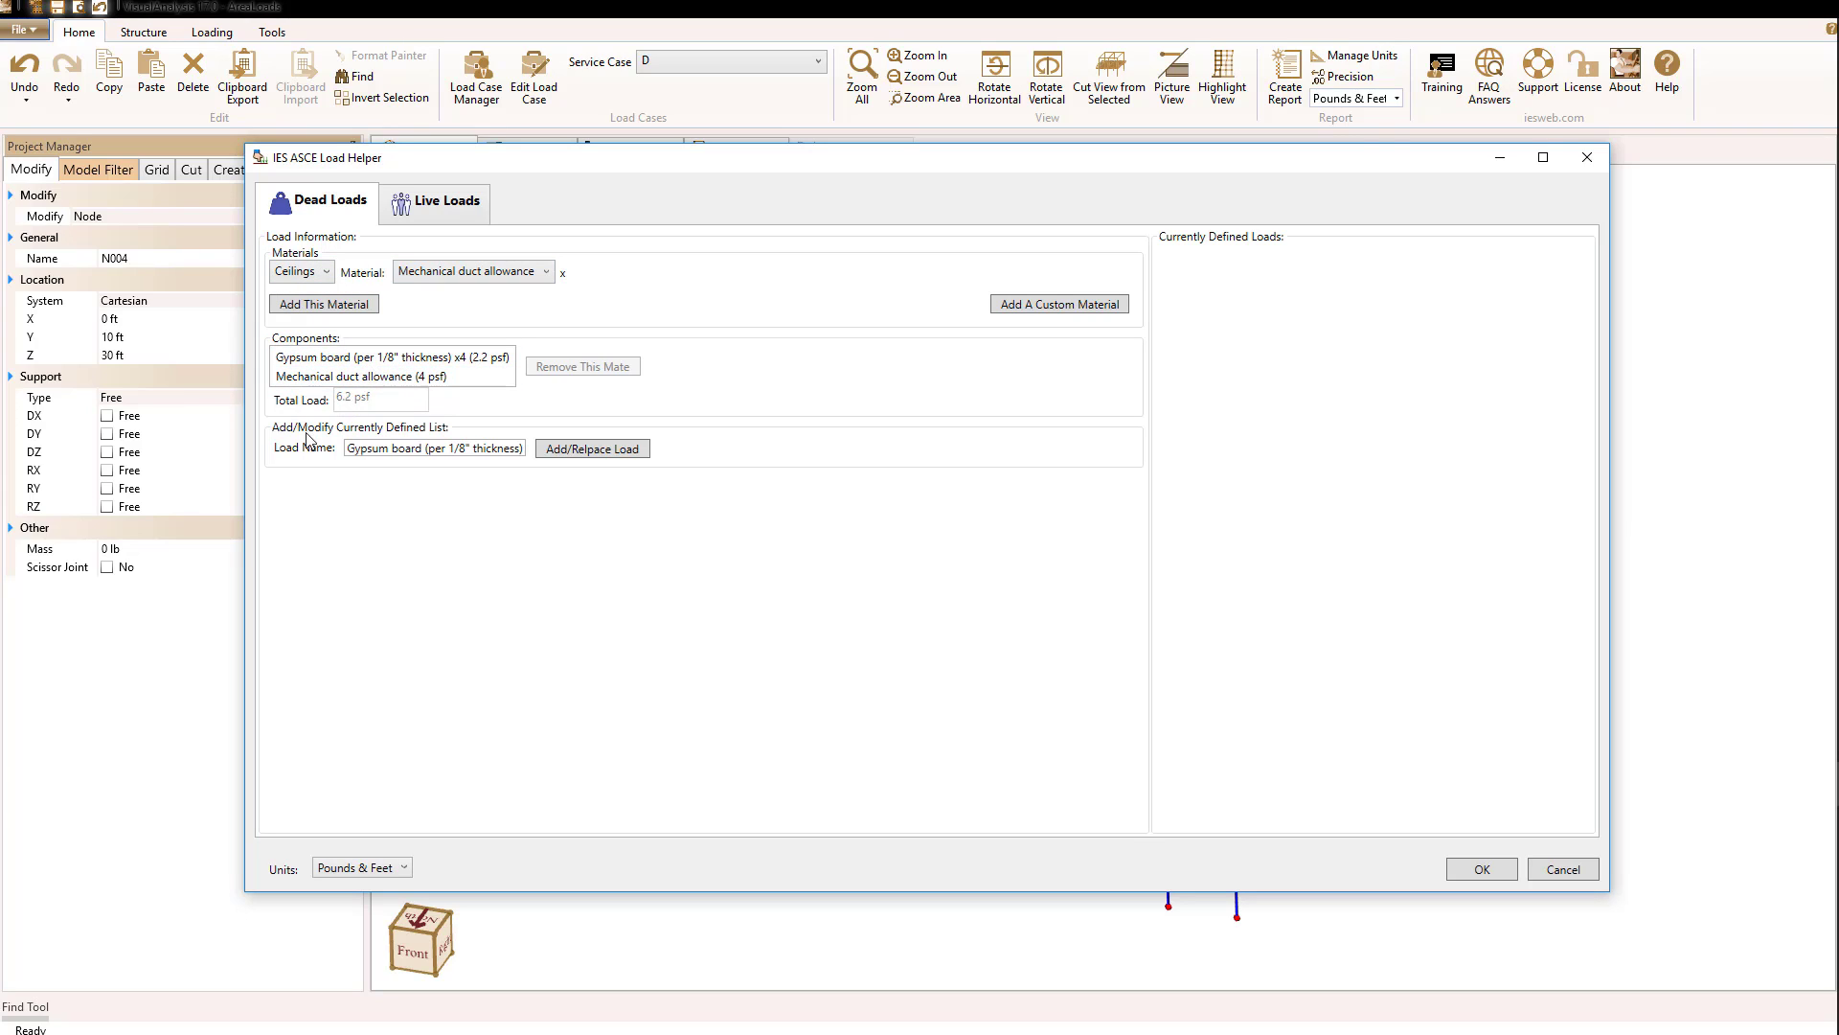
Name the combined dead load My Ceiling, add it to the defined loads, and accept it for the nodal load
{"action": "left_click_drag", "start_coordinate": [350, 448], "coordinate": [556, 450]}
{"action": "type", "text": "N"}
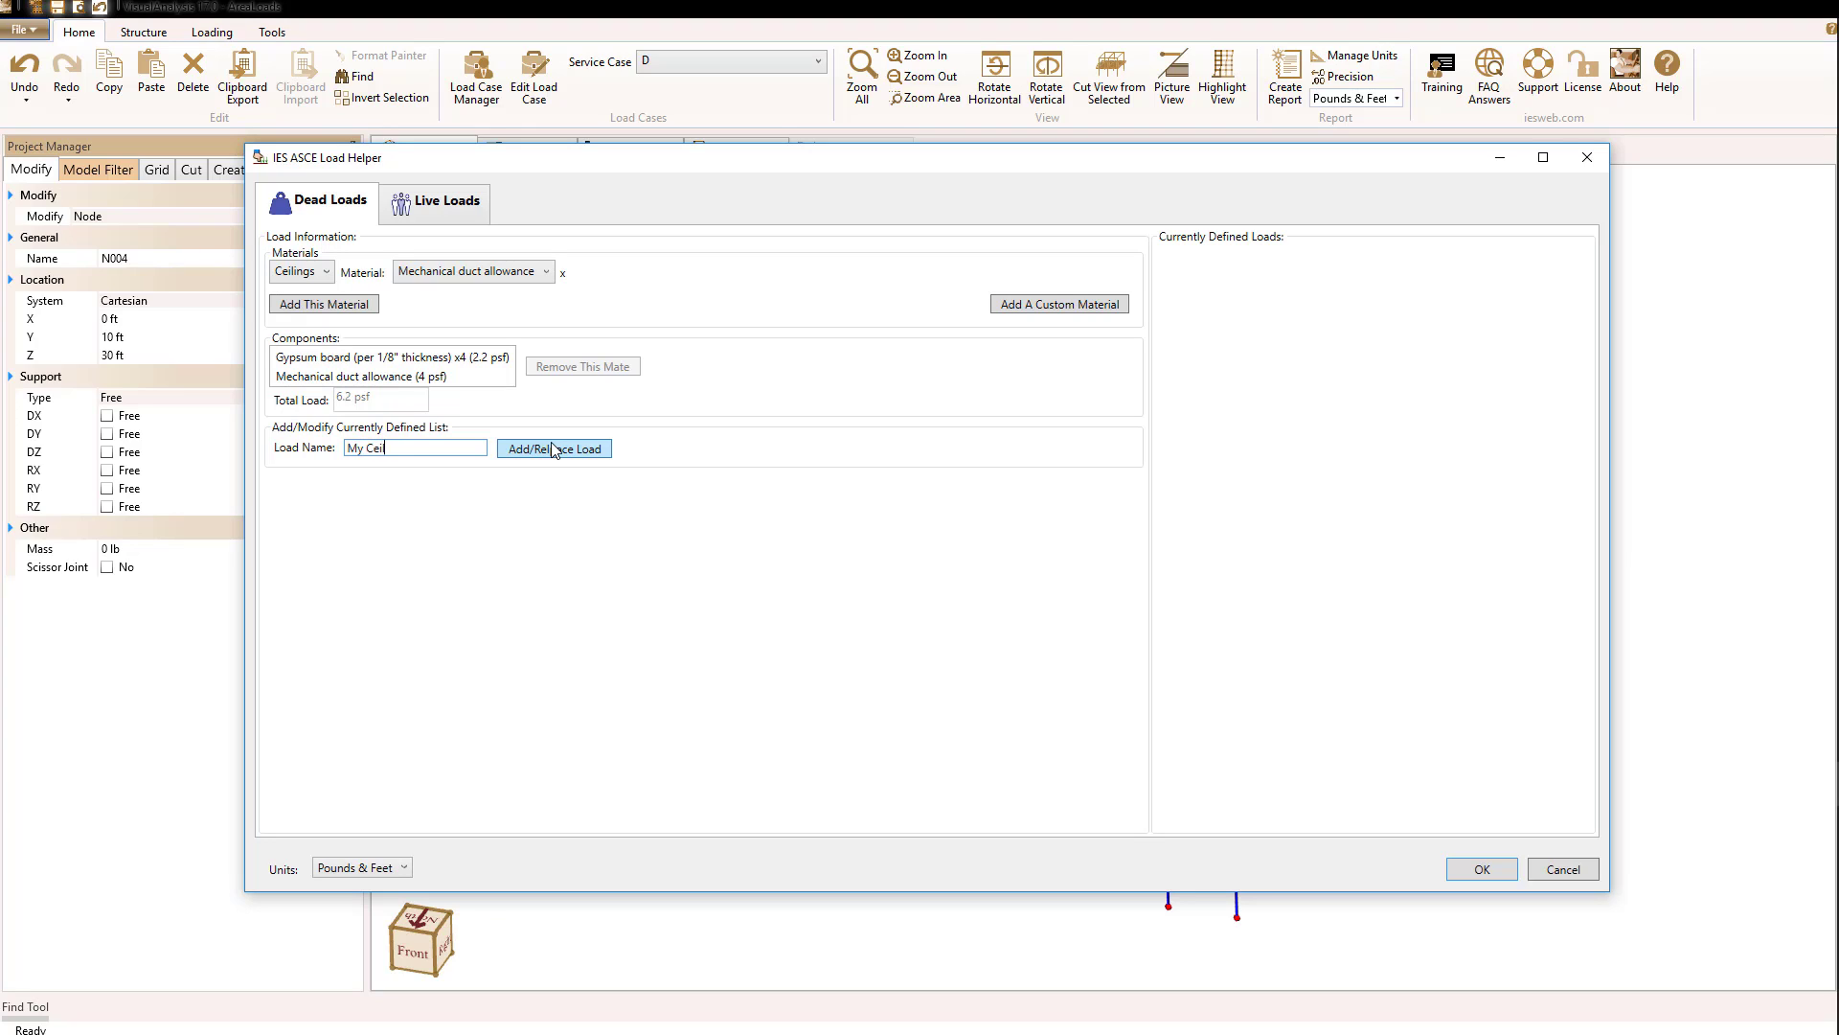
{"action": "left_click", "coordinate": [581, 451]}
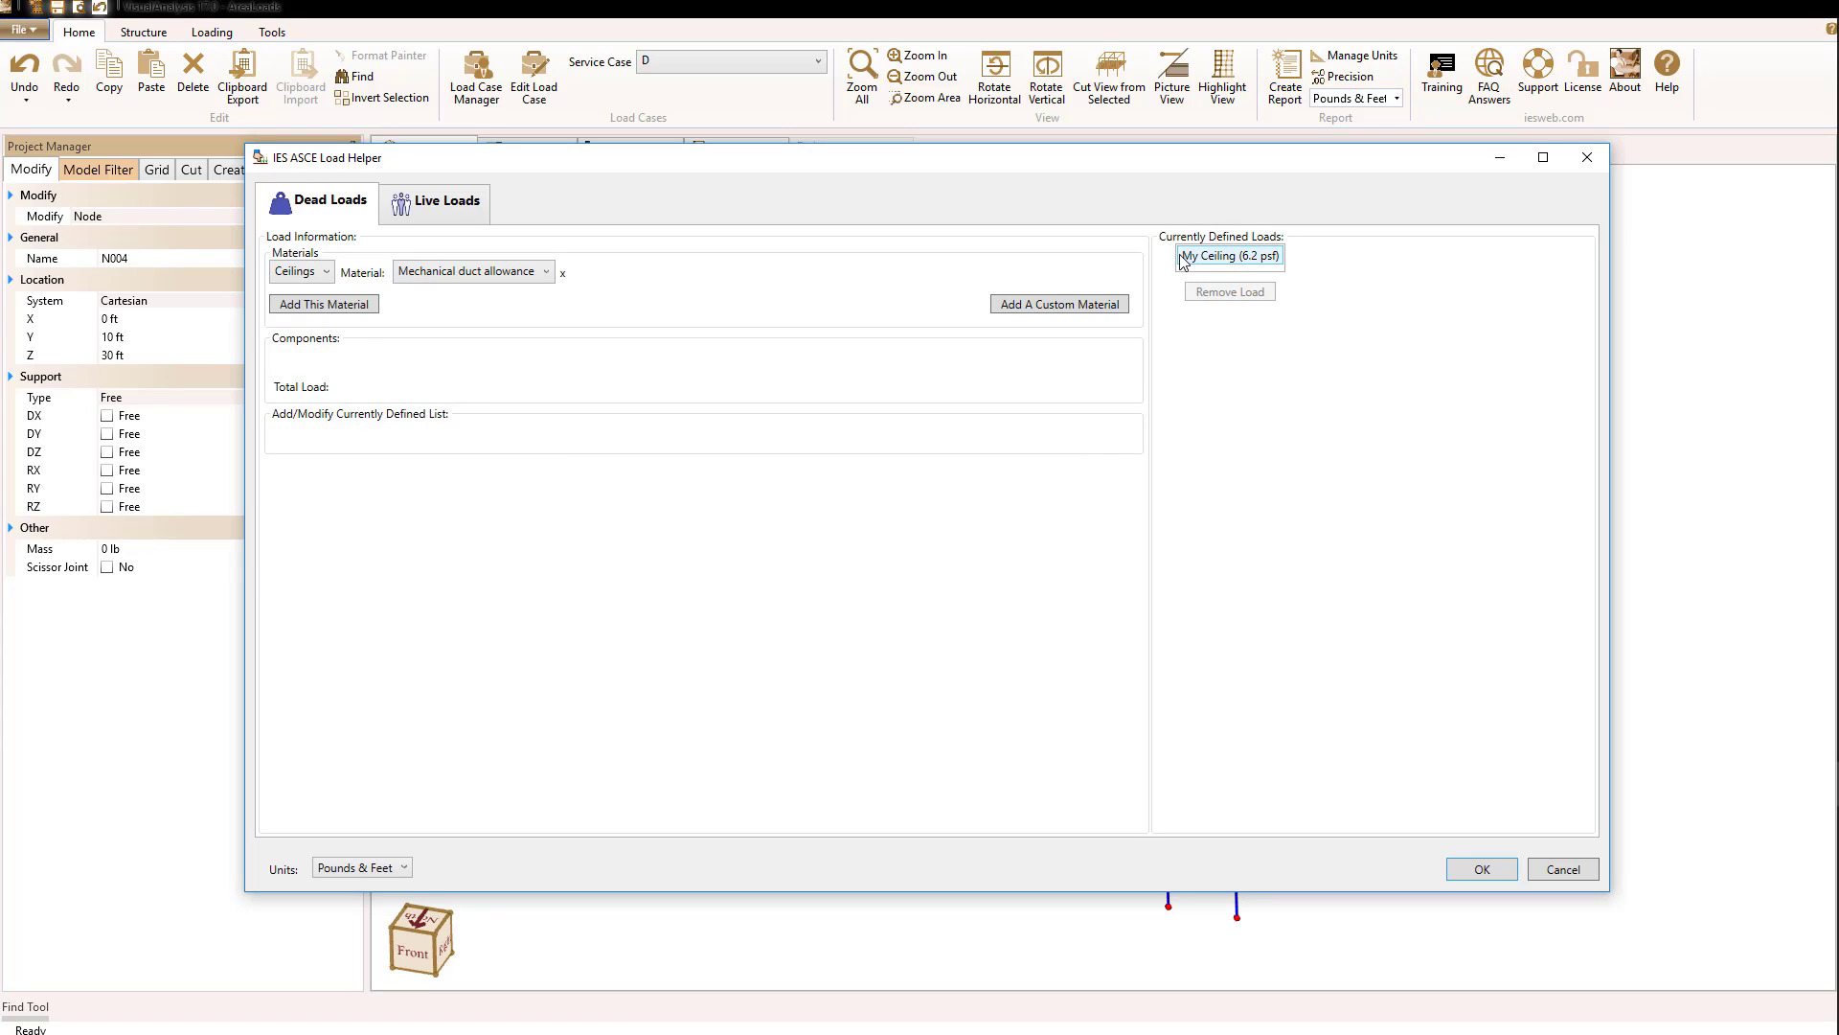
{"action": "left_click", "coordinate": [1482, 871]}
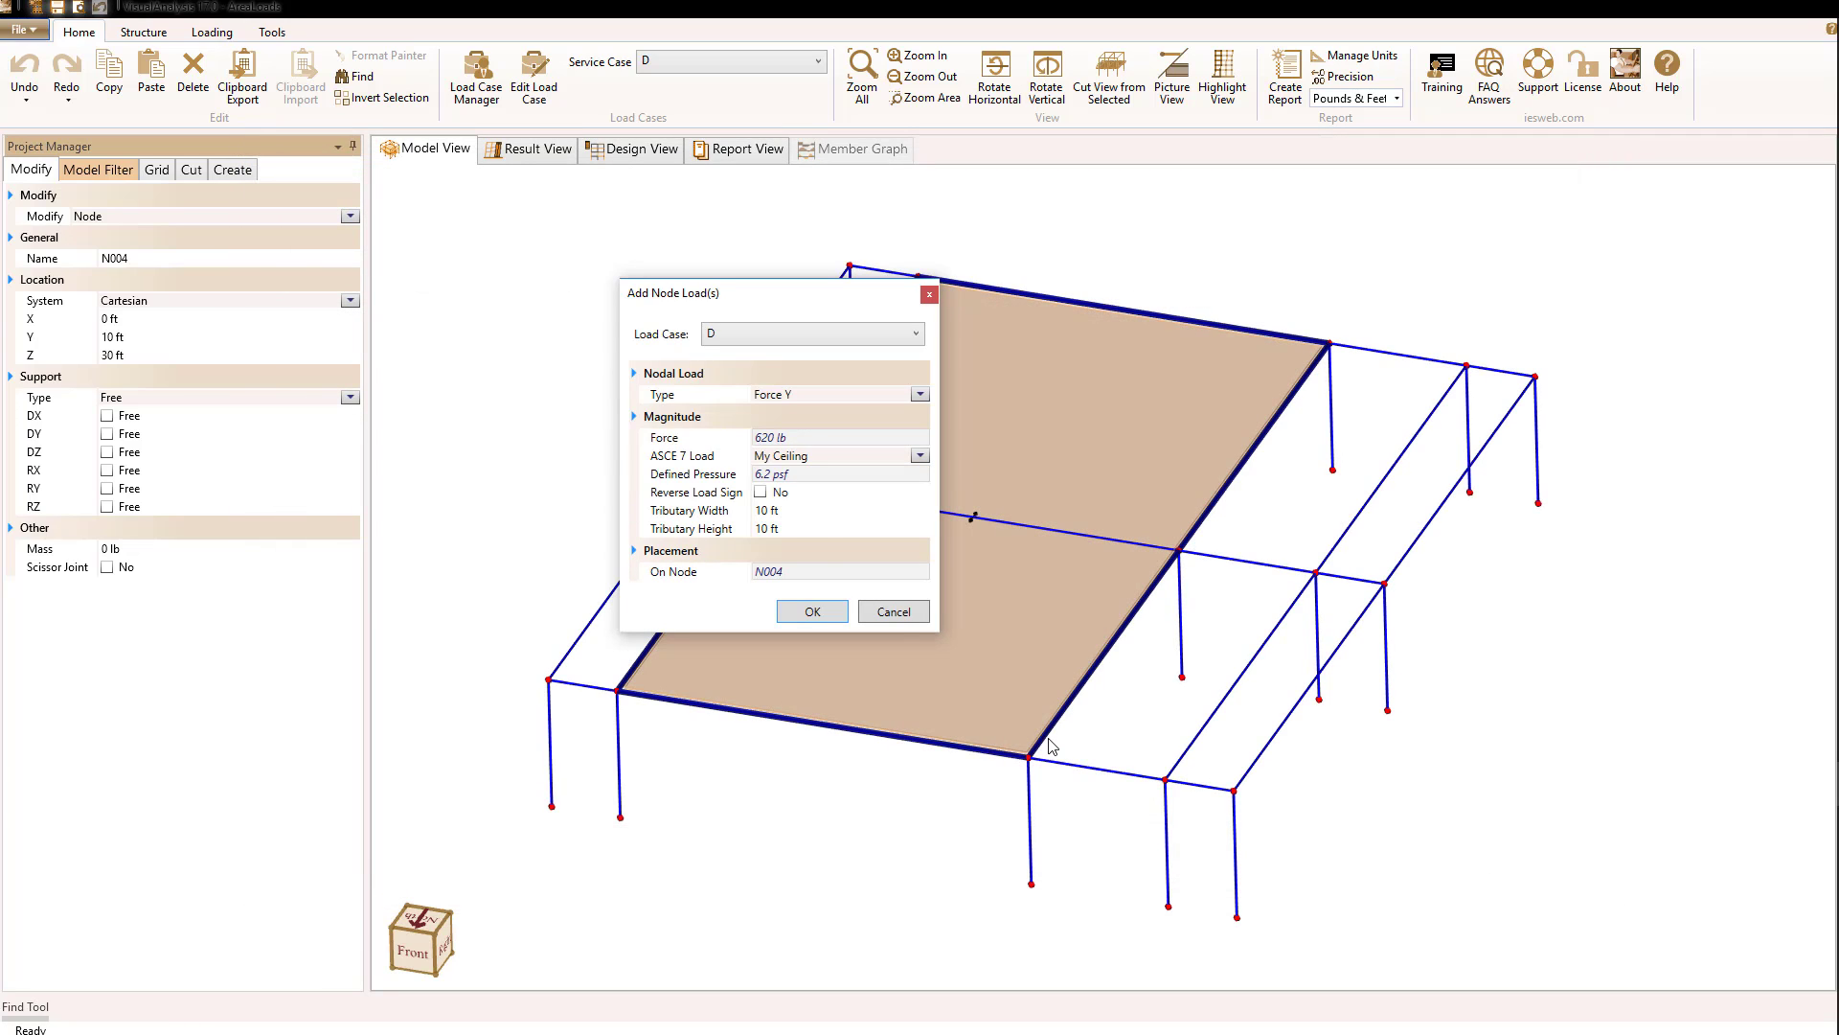
Set the nodal load's tributary width to 20 ft and apply the My Ceiling load to node N004
{"action": "left_click_drag", "start_coordinate": [785, 295], "coordinate": [784, 263]}
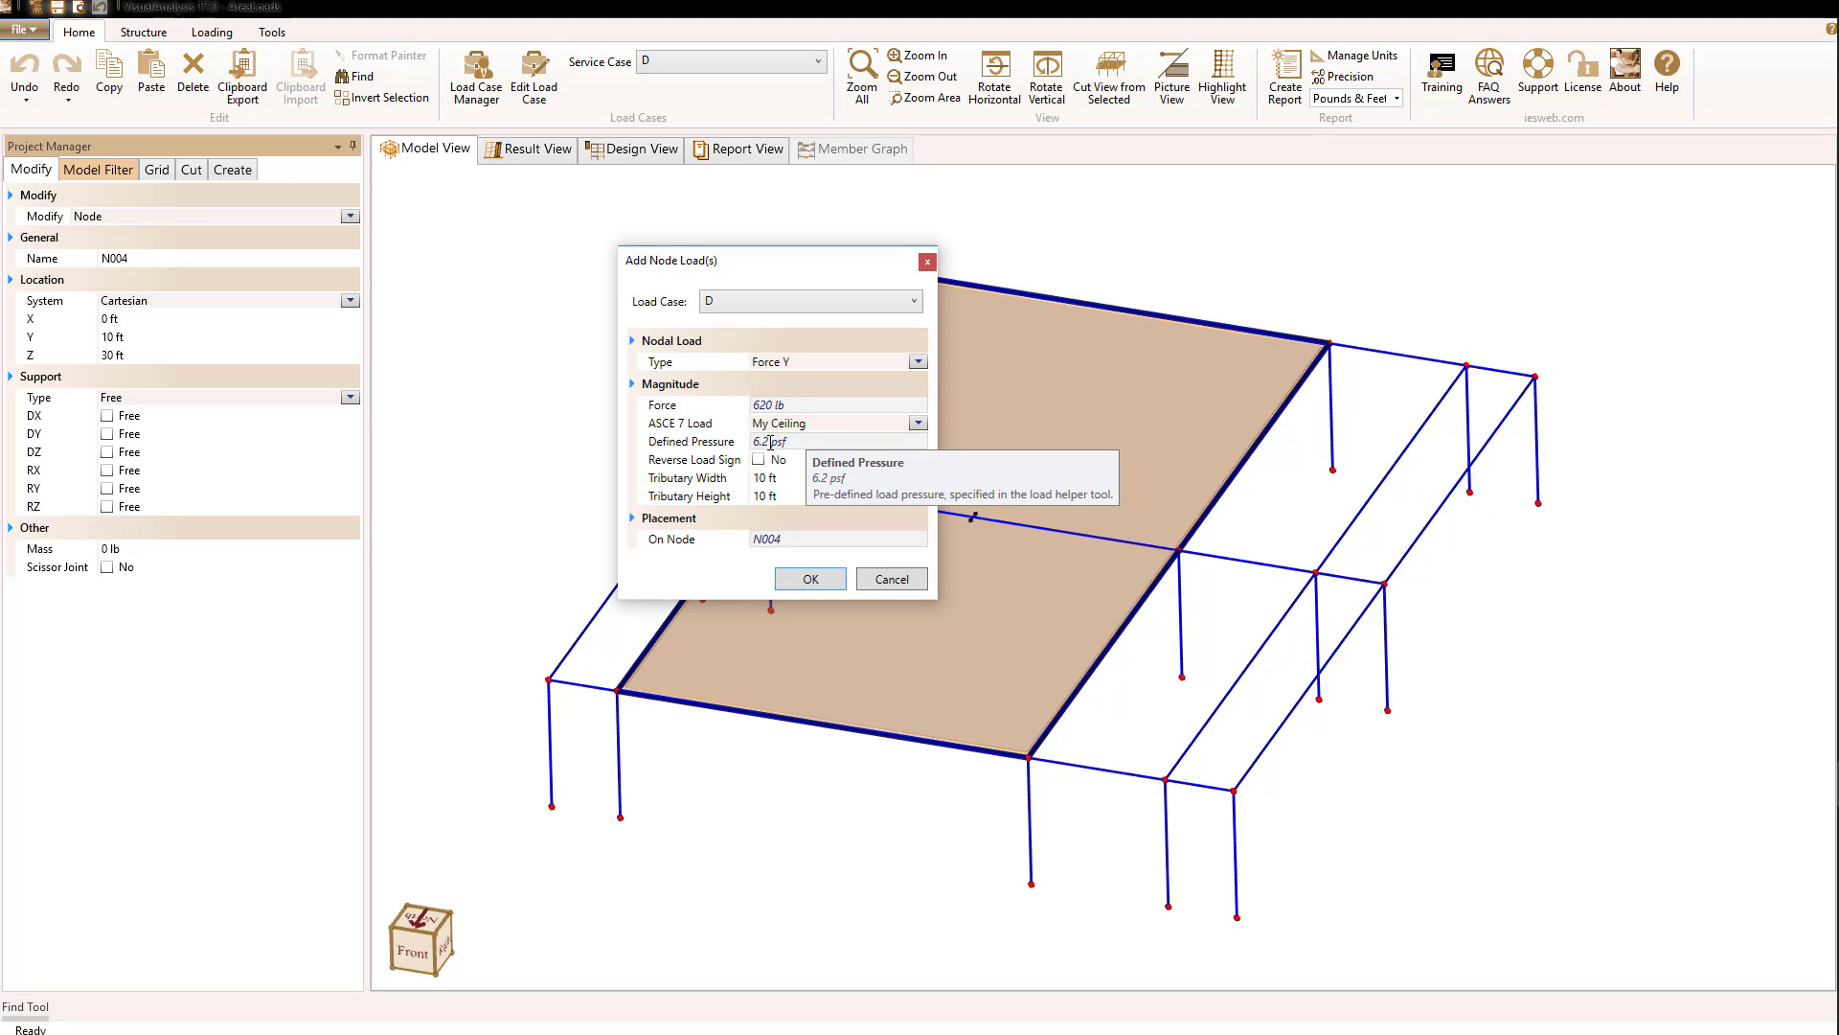
{"action": "left_click_drag", "start_coordinate": [791, 257], "coordinate": [1035, 240]}
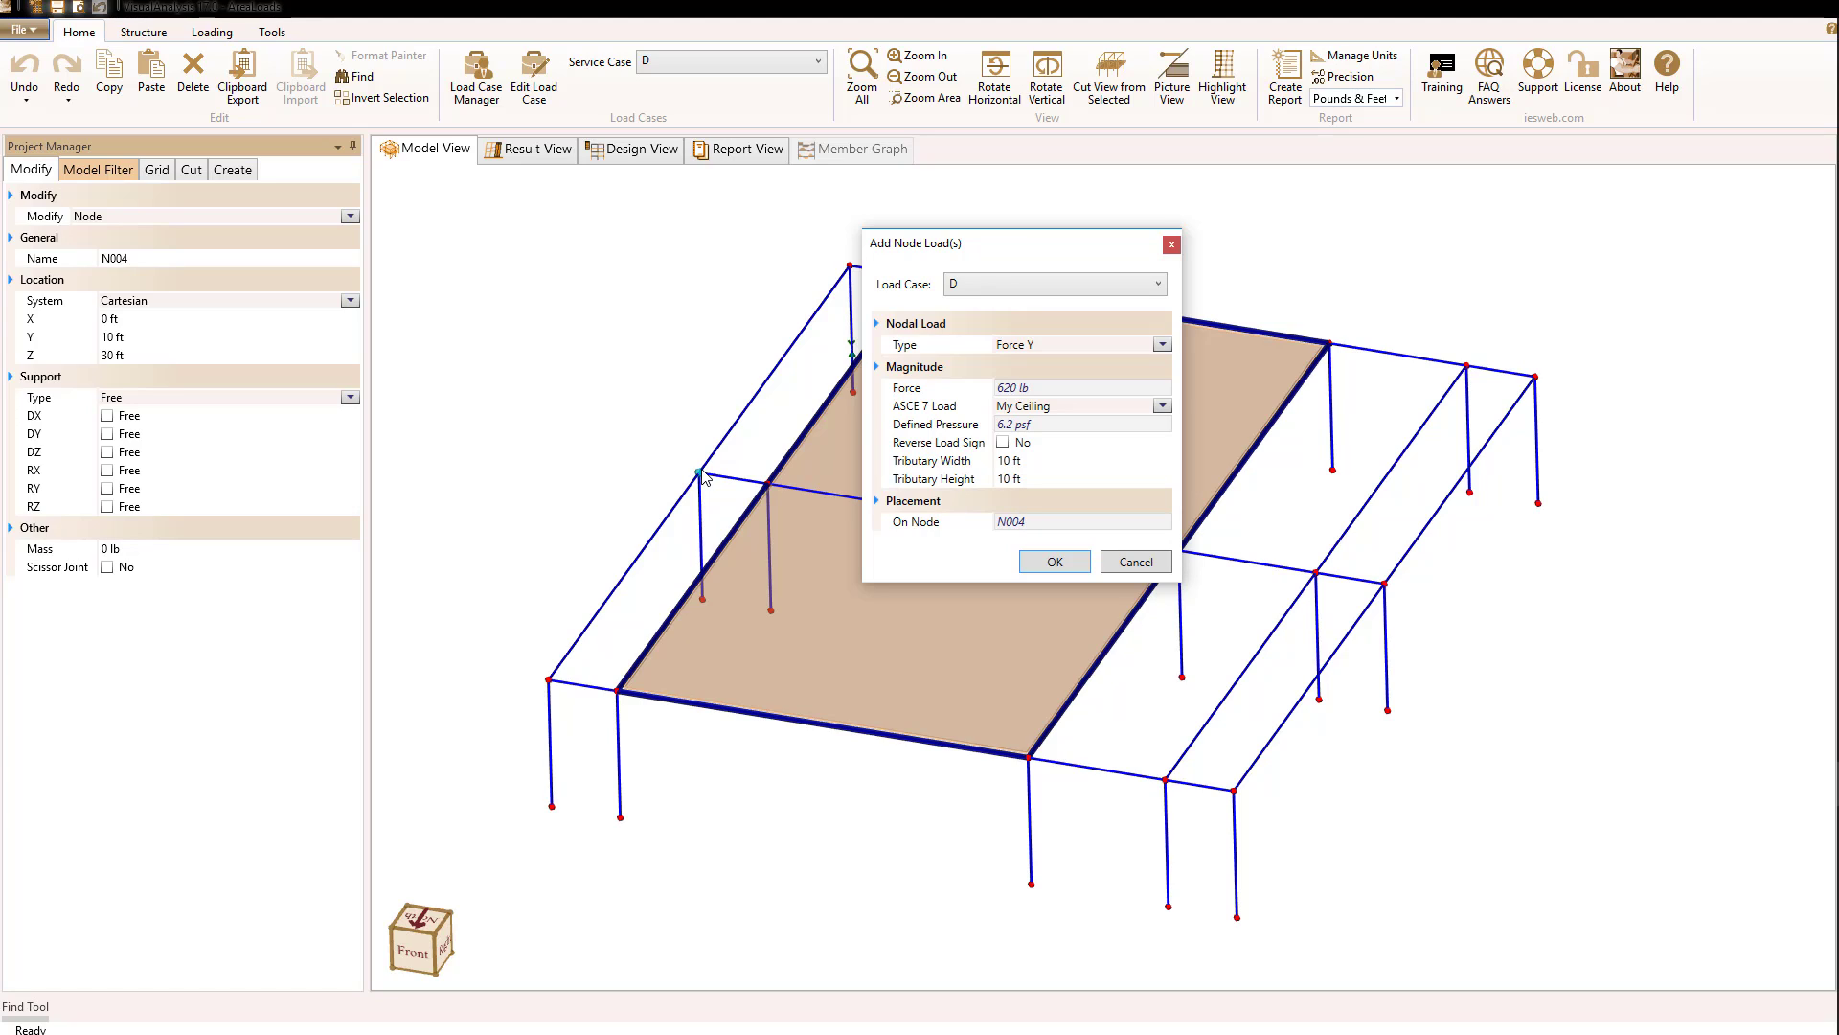
{"action": "double_click", "coordinate": [1008, 461]}
{"action": "type", "text": "2"}
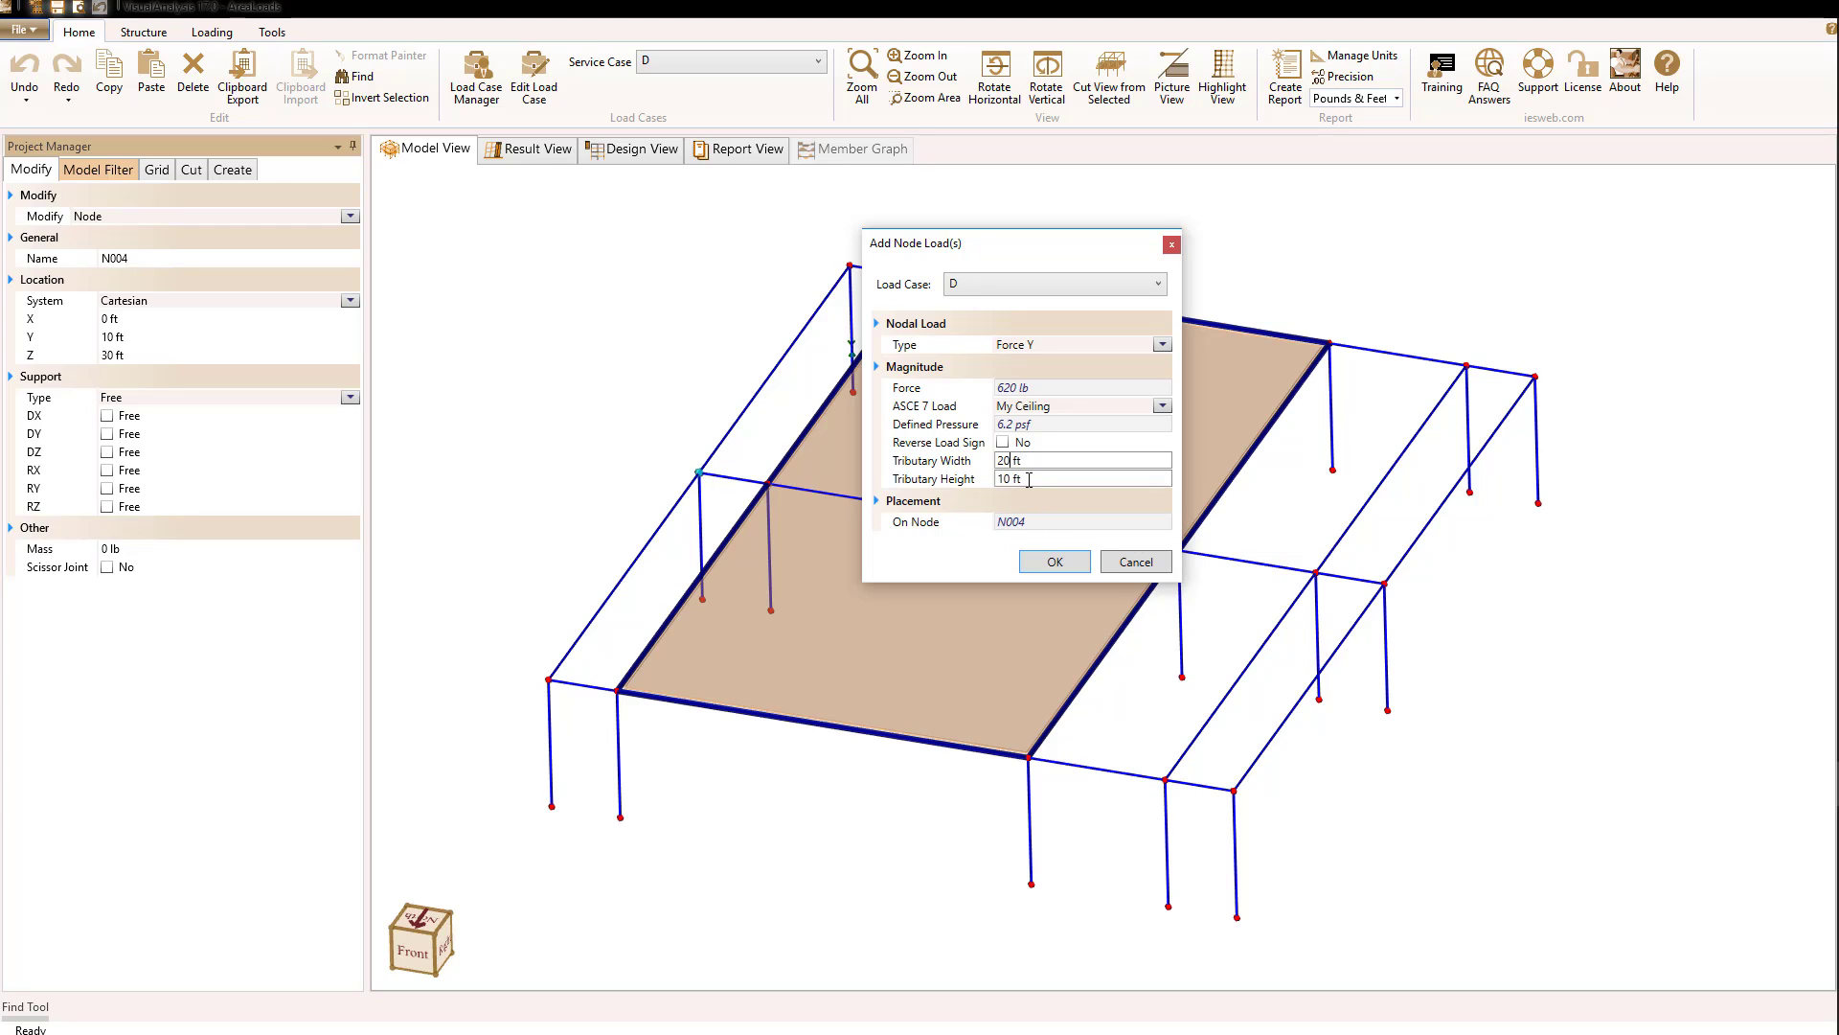
{"action": "left_click", "coordinate": [1028, 479]}
{"action": "left_click_drag", "start_coordinate": [1021, 386], "coordinate": [1009, 386]}
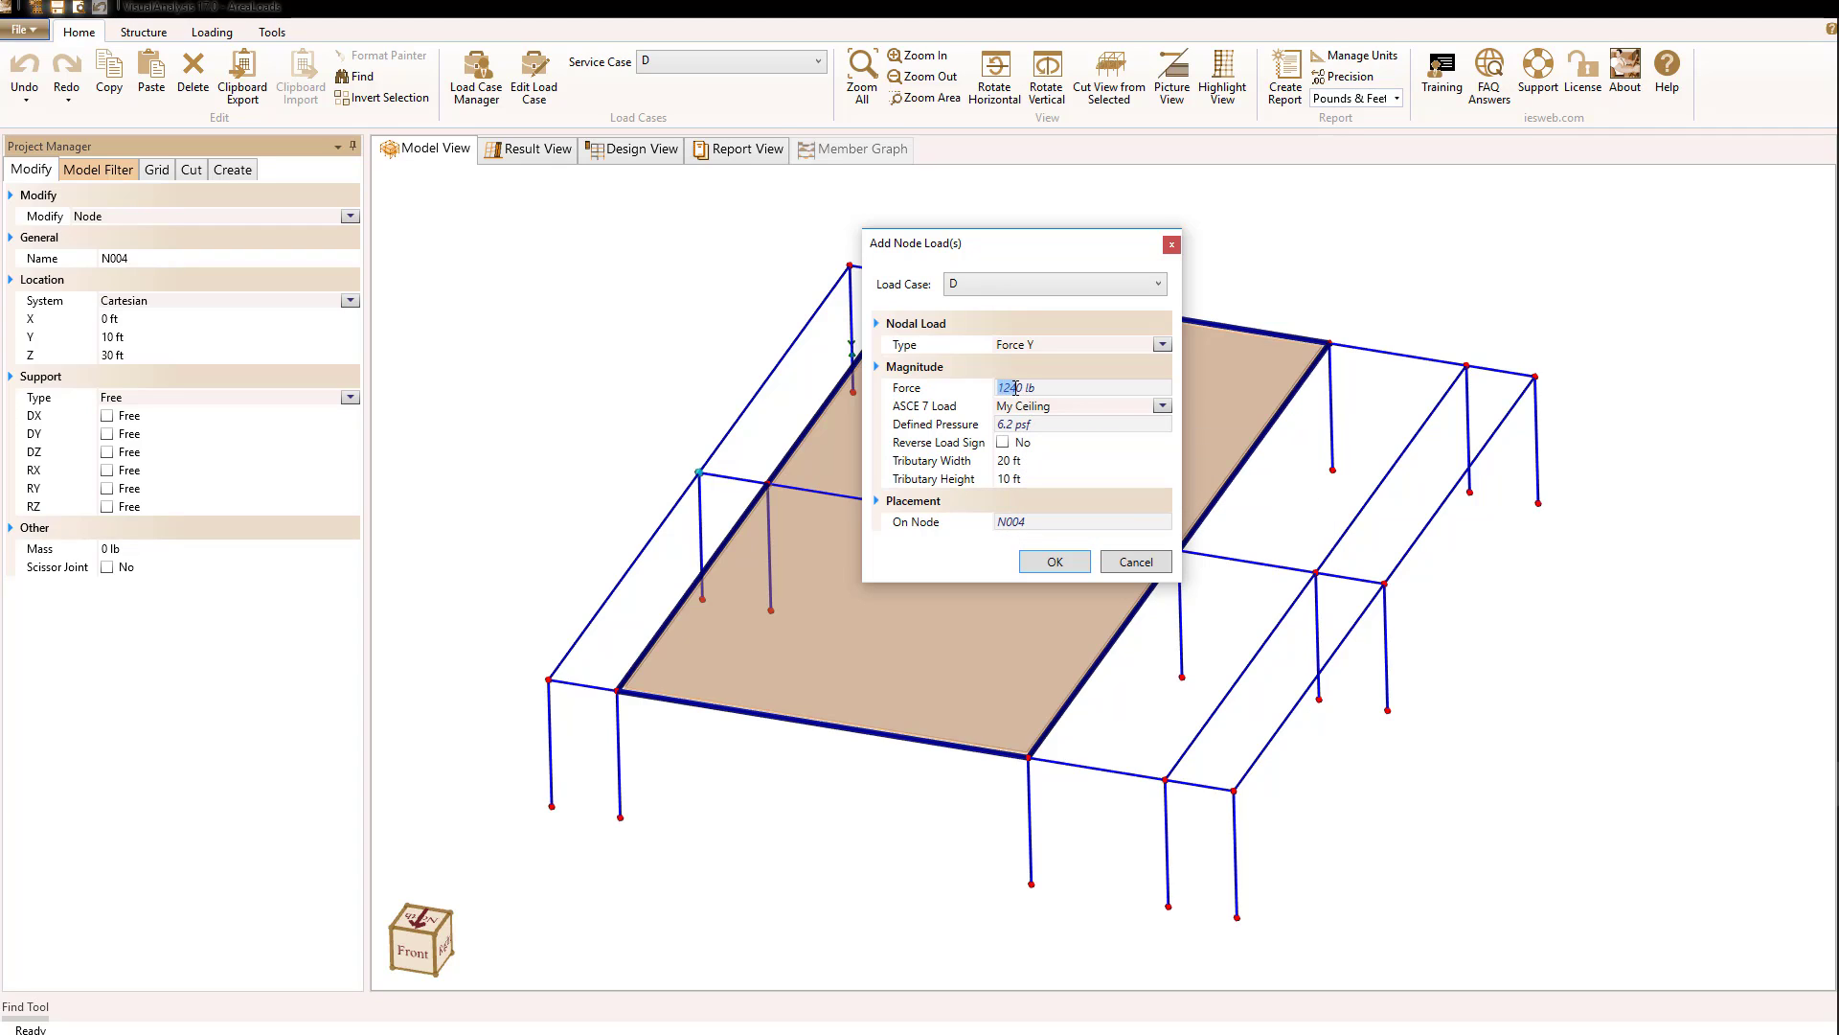
{"action": "left_click", "coordinate": [1033, 565]}
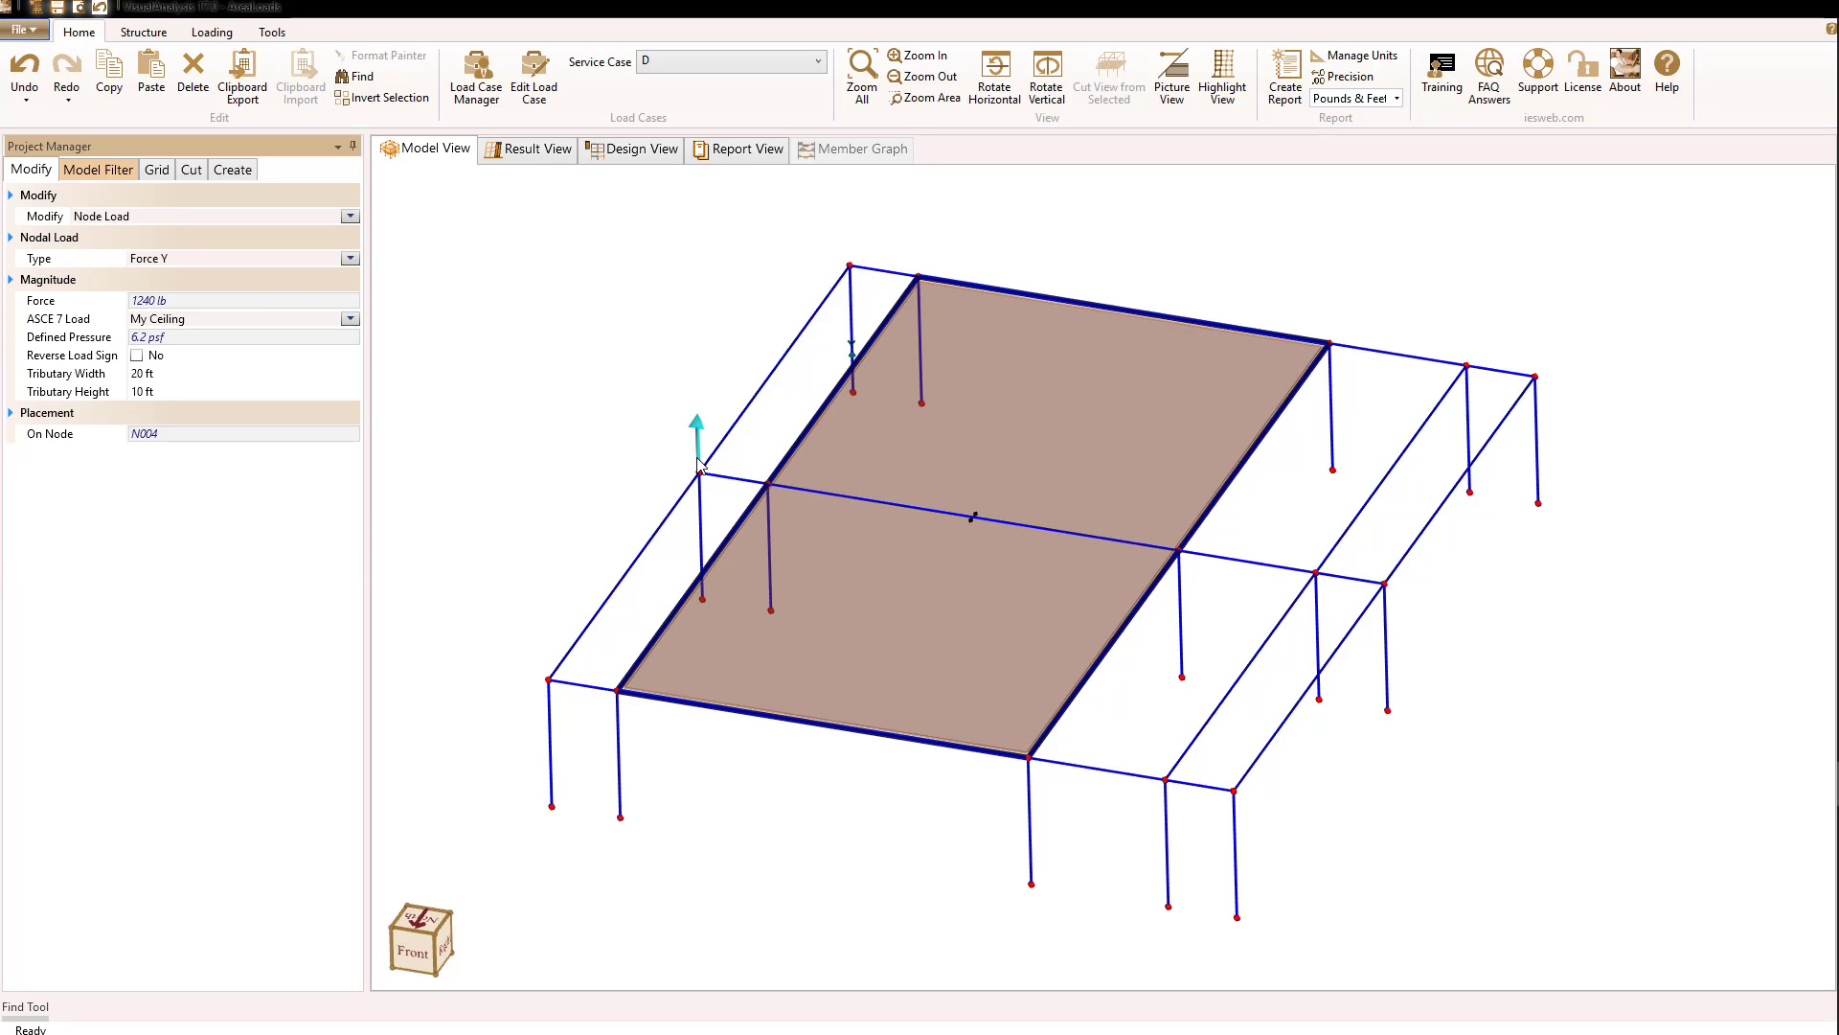
Apply a My Ceiling Force Y nodal load to node N040 with a 10 ft by 10 ft tributary area, and select the load
{"action": "left_click", "coordinate": [1385, 584]}
{"action": "right_click", "coordinate": [1386, 586]}
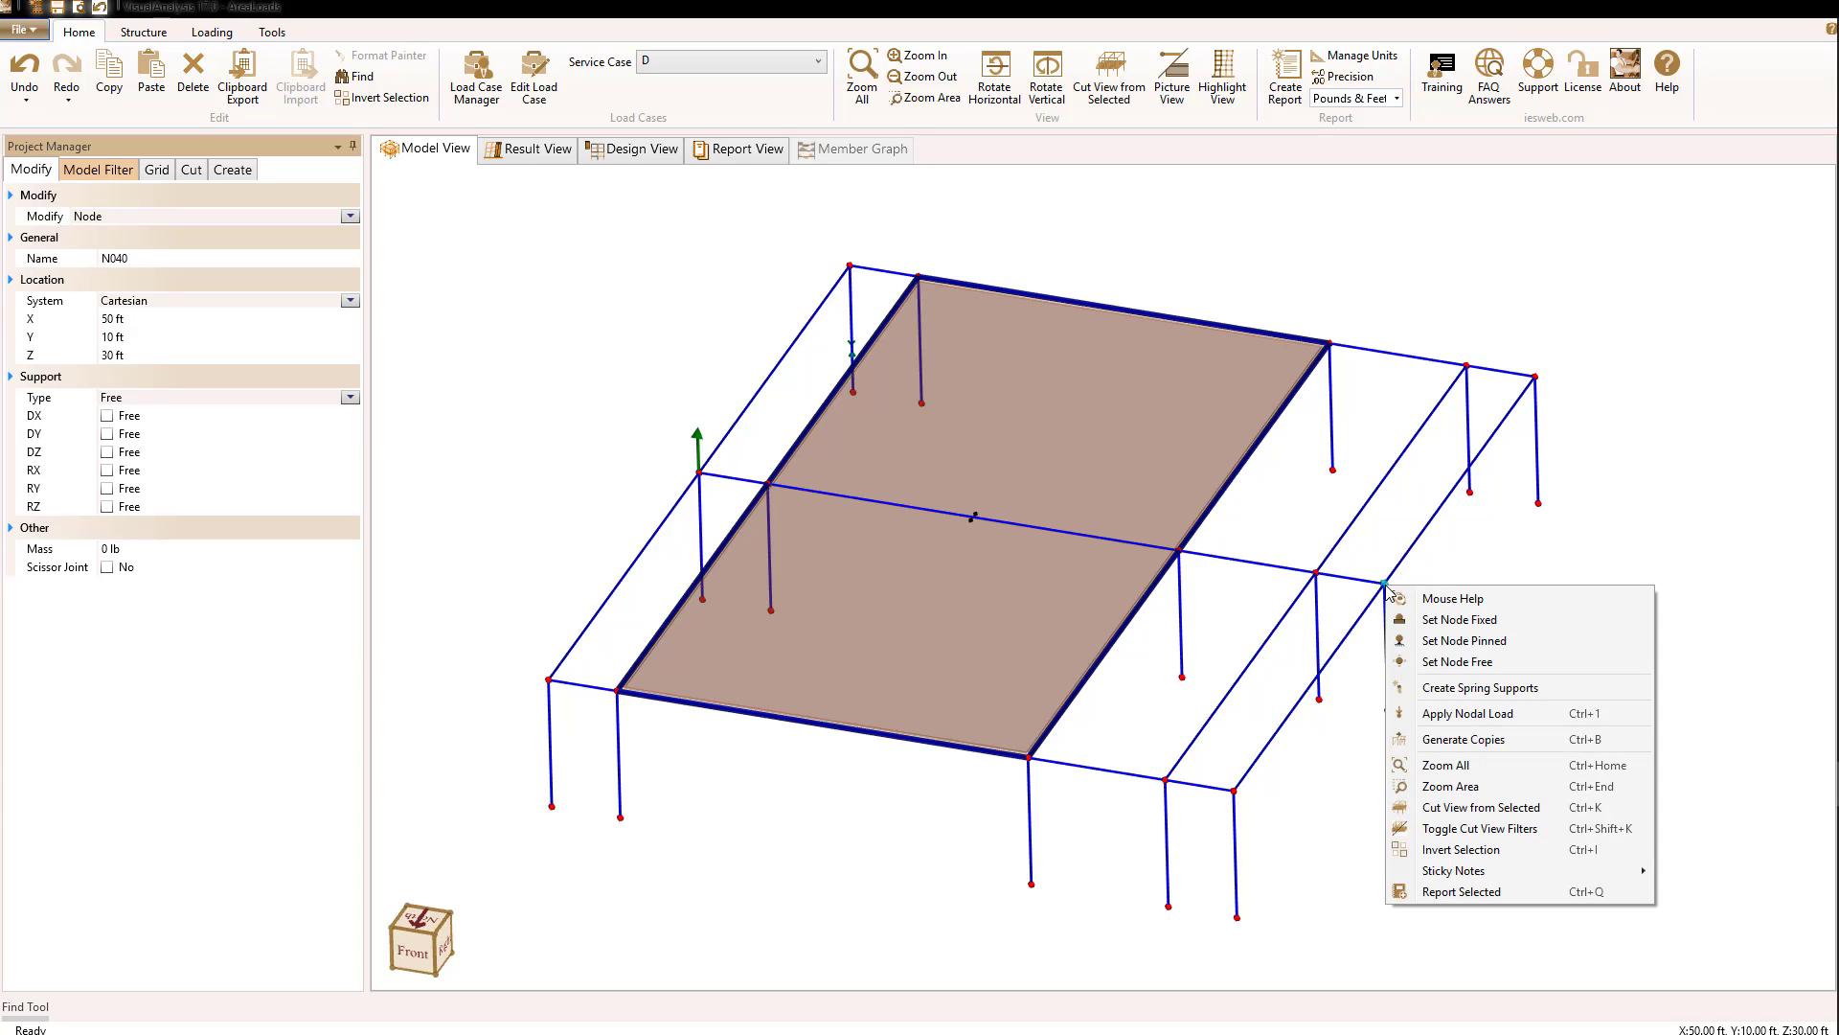
{"action": "left_click", "coordinate": [1462, 715]}
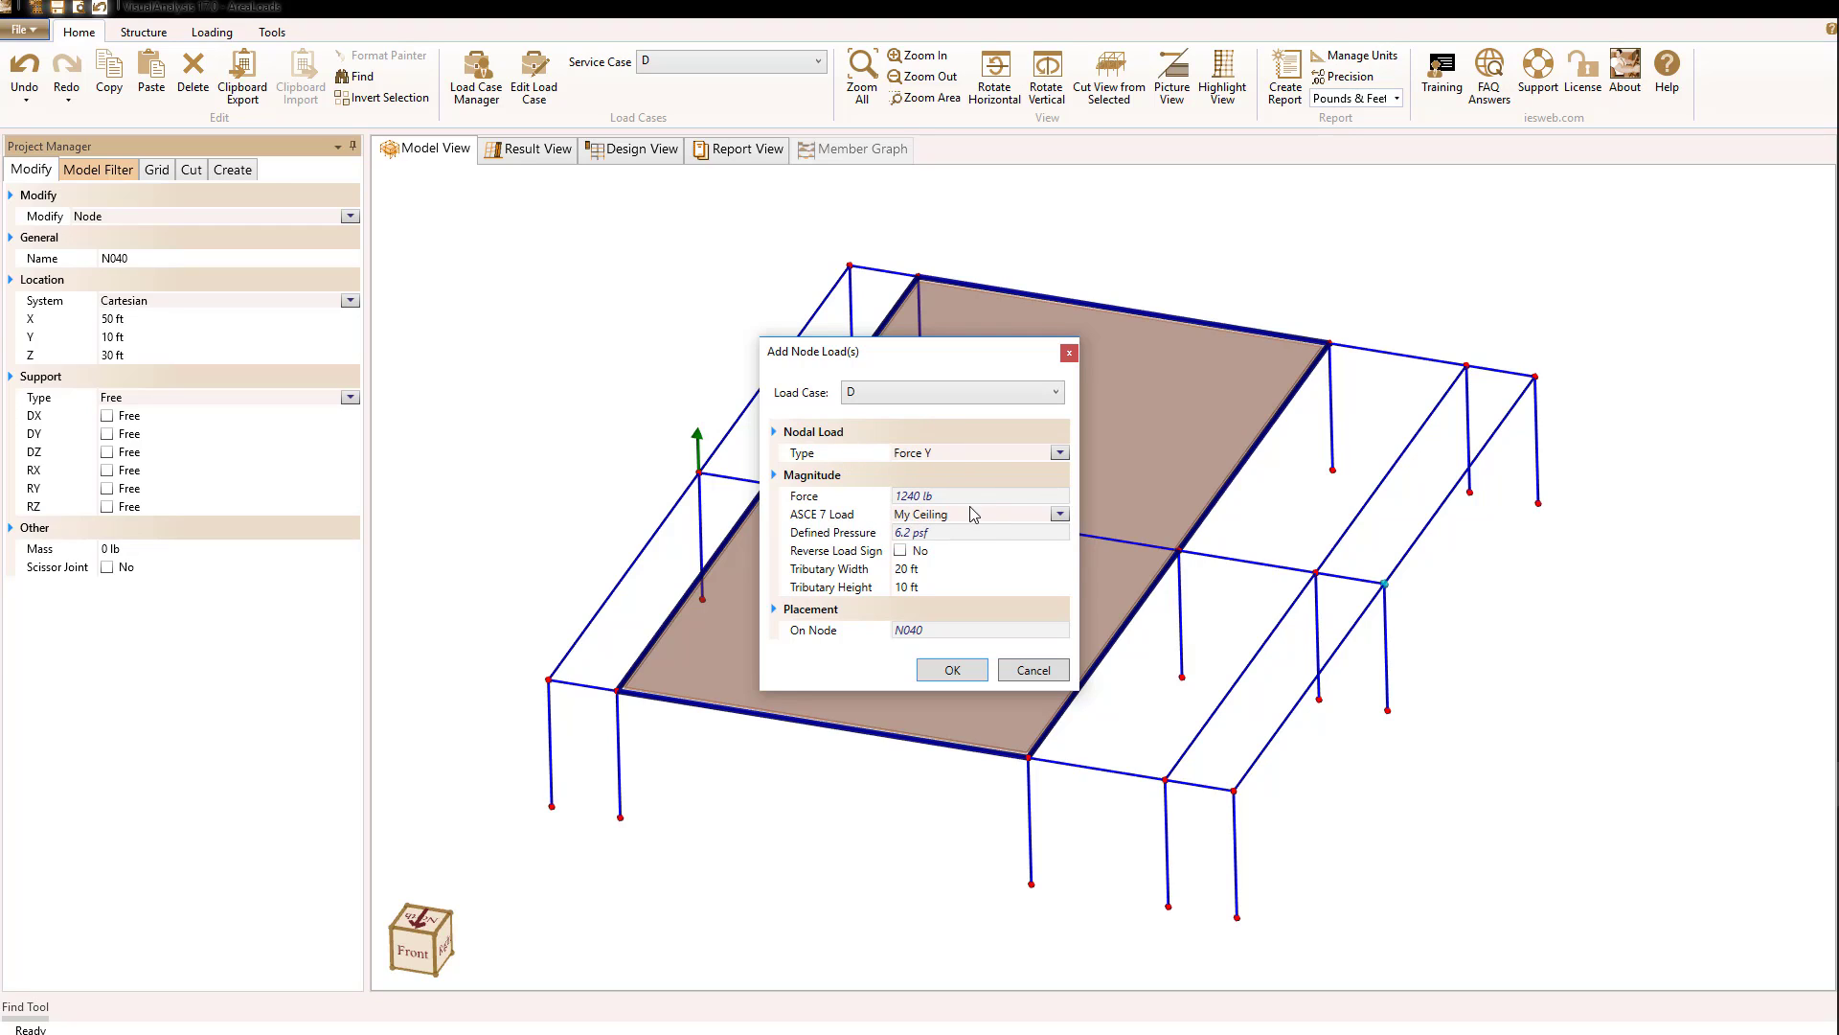
{"action": "left_click", "coordinate": [1059, 515]}
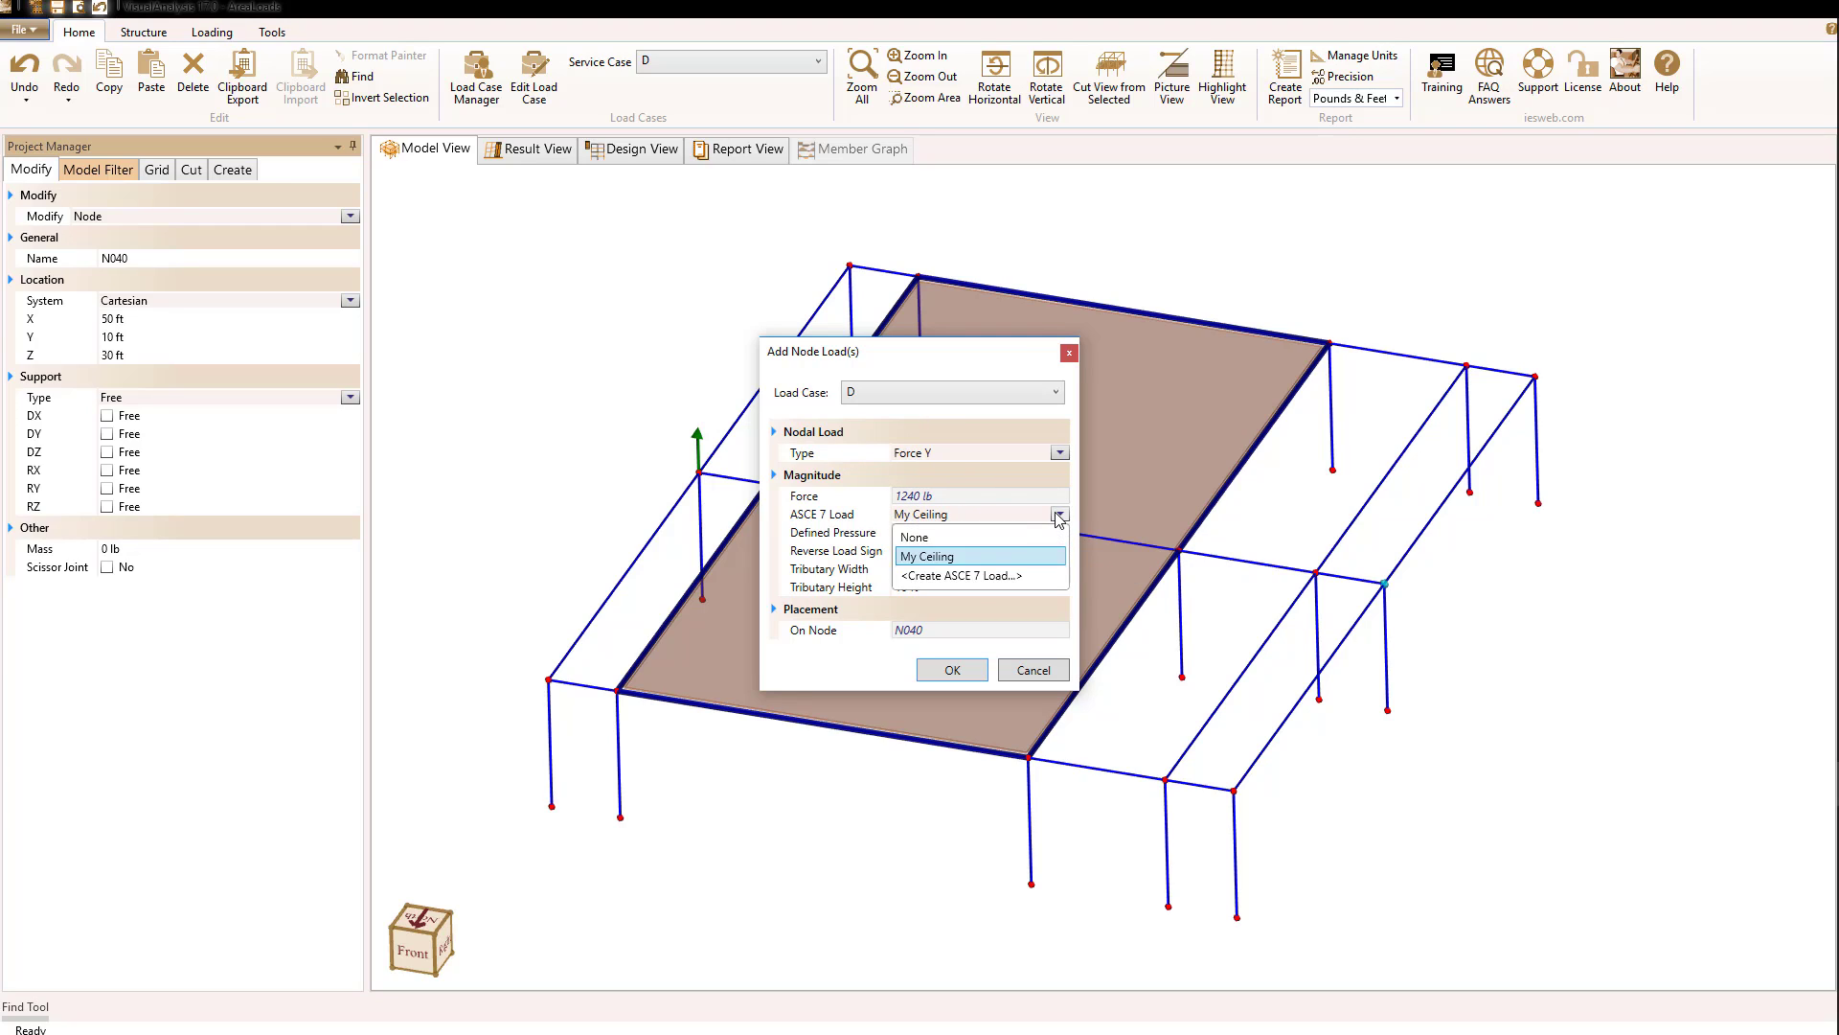
{"action": "left_click", "coordinate": [992, 537]}
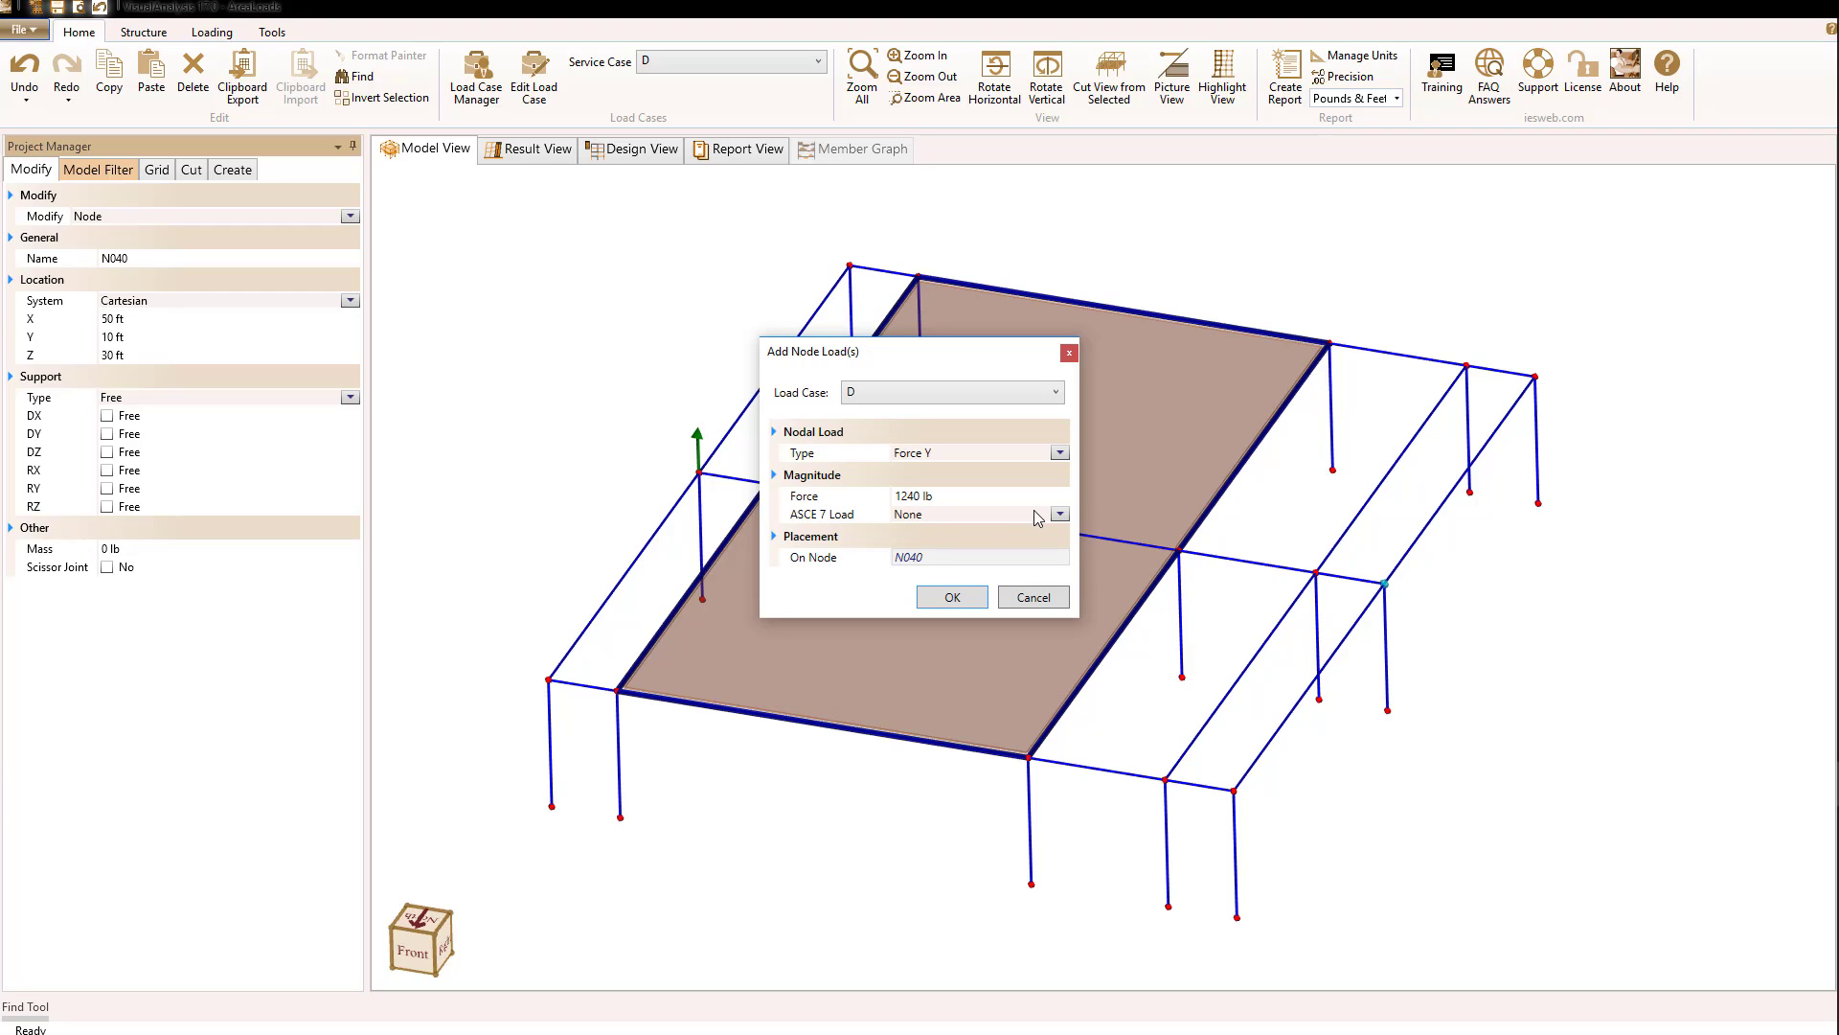
{"action": "left_click", "coordinate": [1060, 515]}
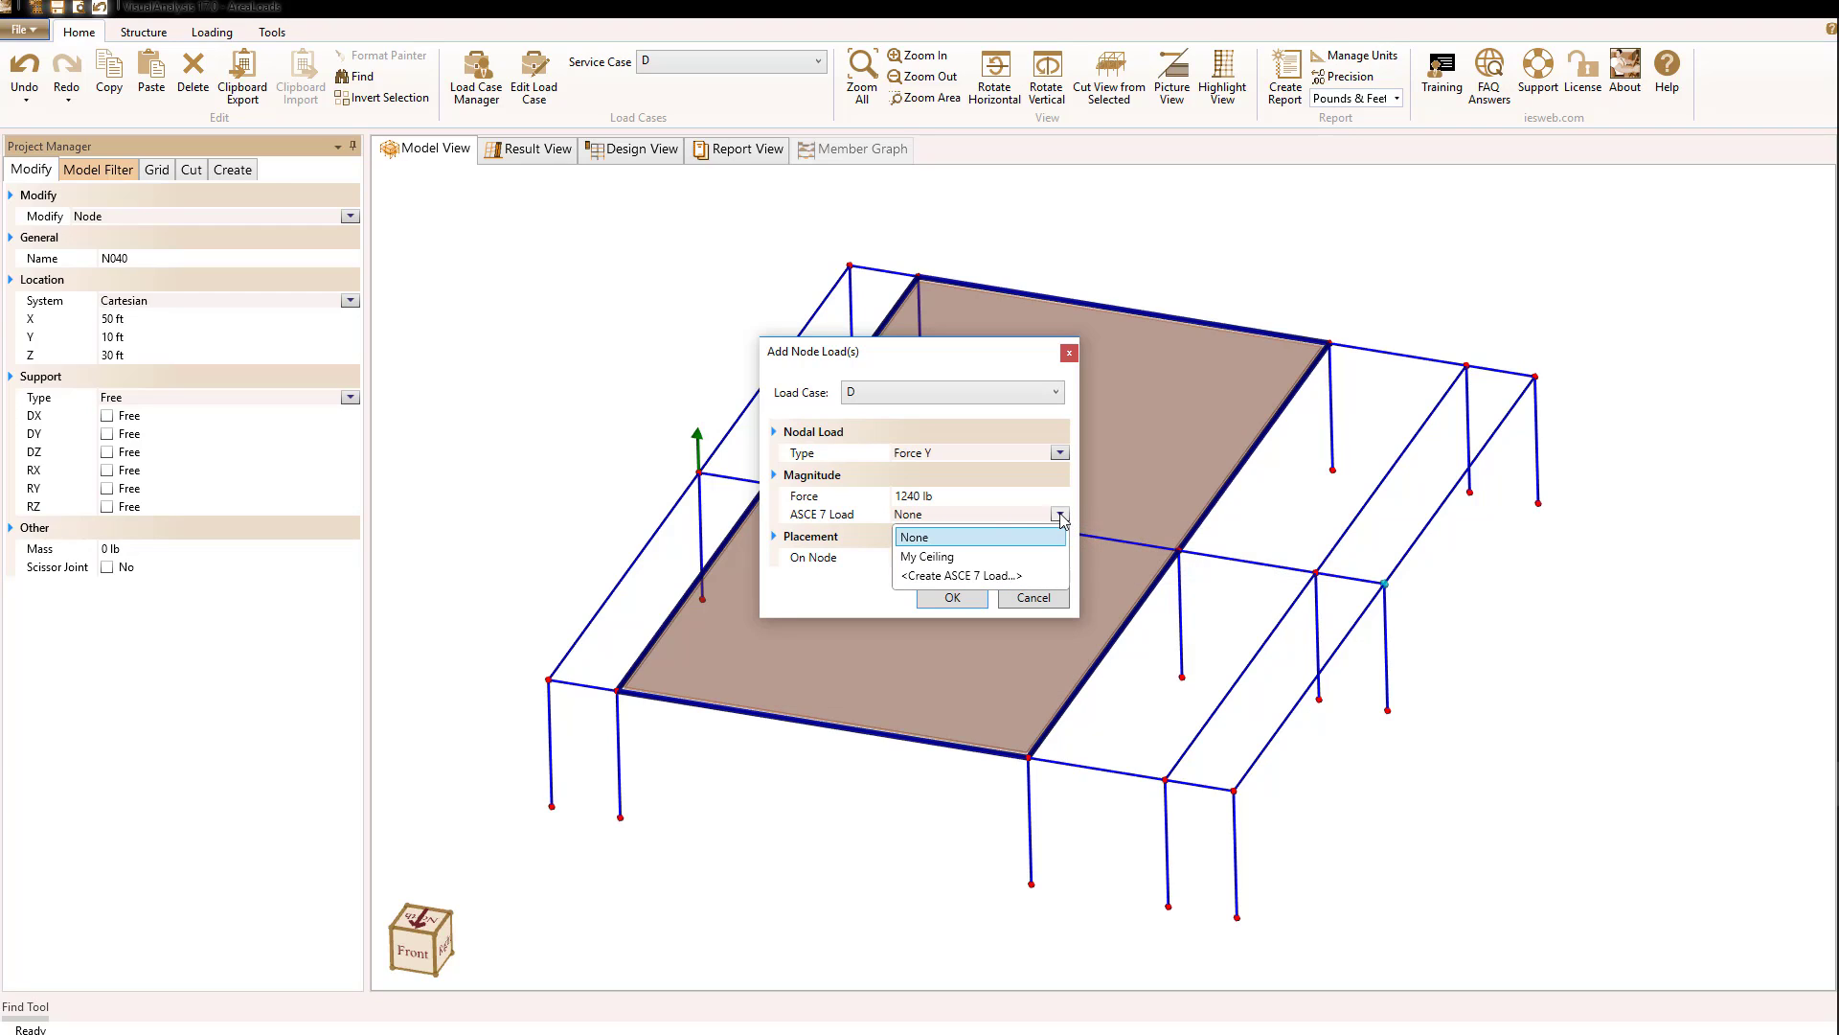
{"action": "left_click", "coordinate": [959, 557]}
{"action": "left_click", "coordinate": [959, 669]}
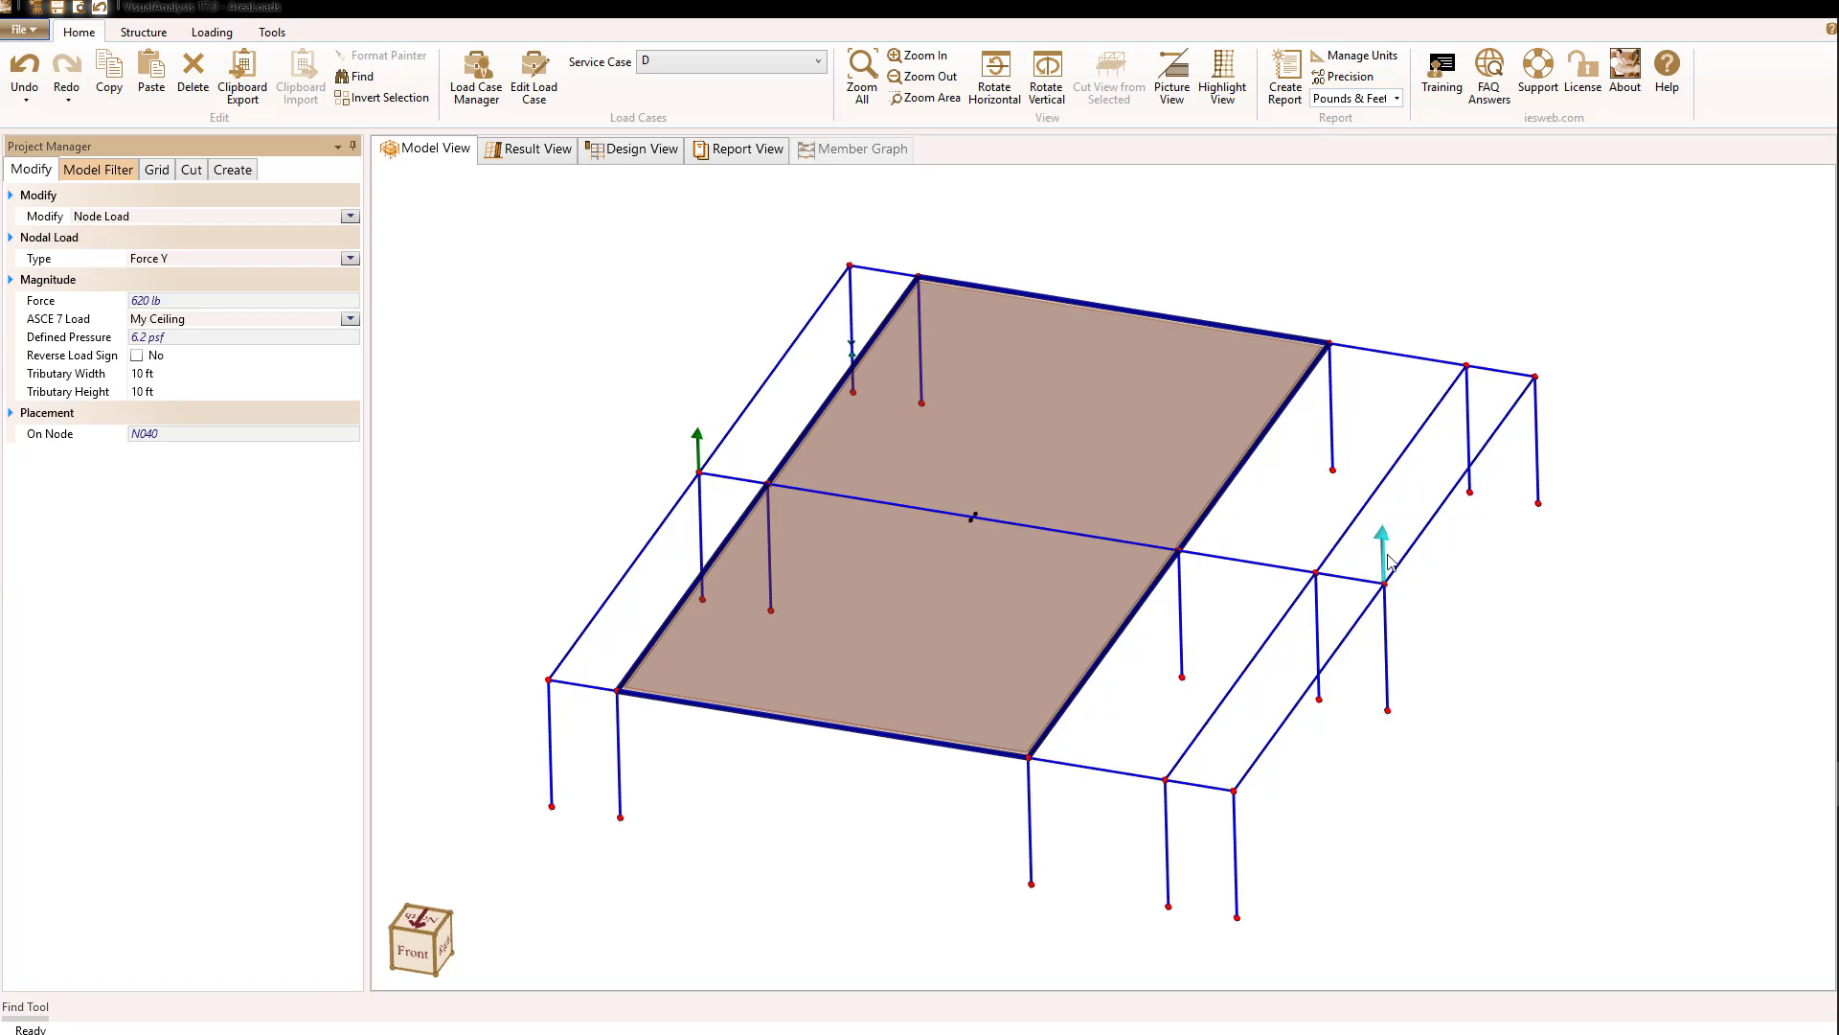
{"action": "left_click", "coordinate": [1457, 582]}
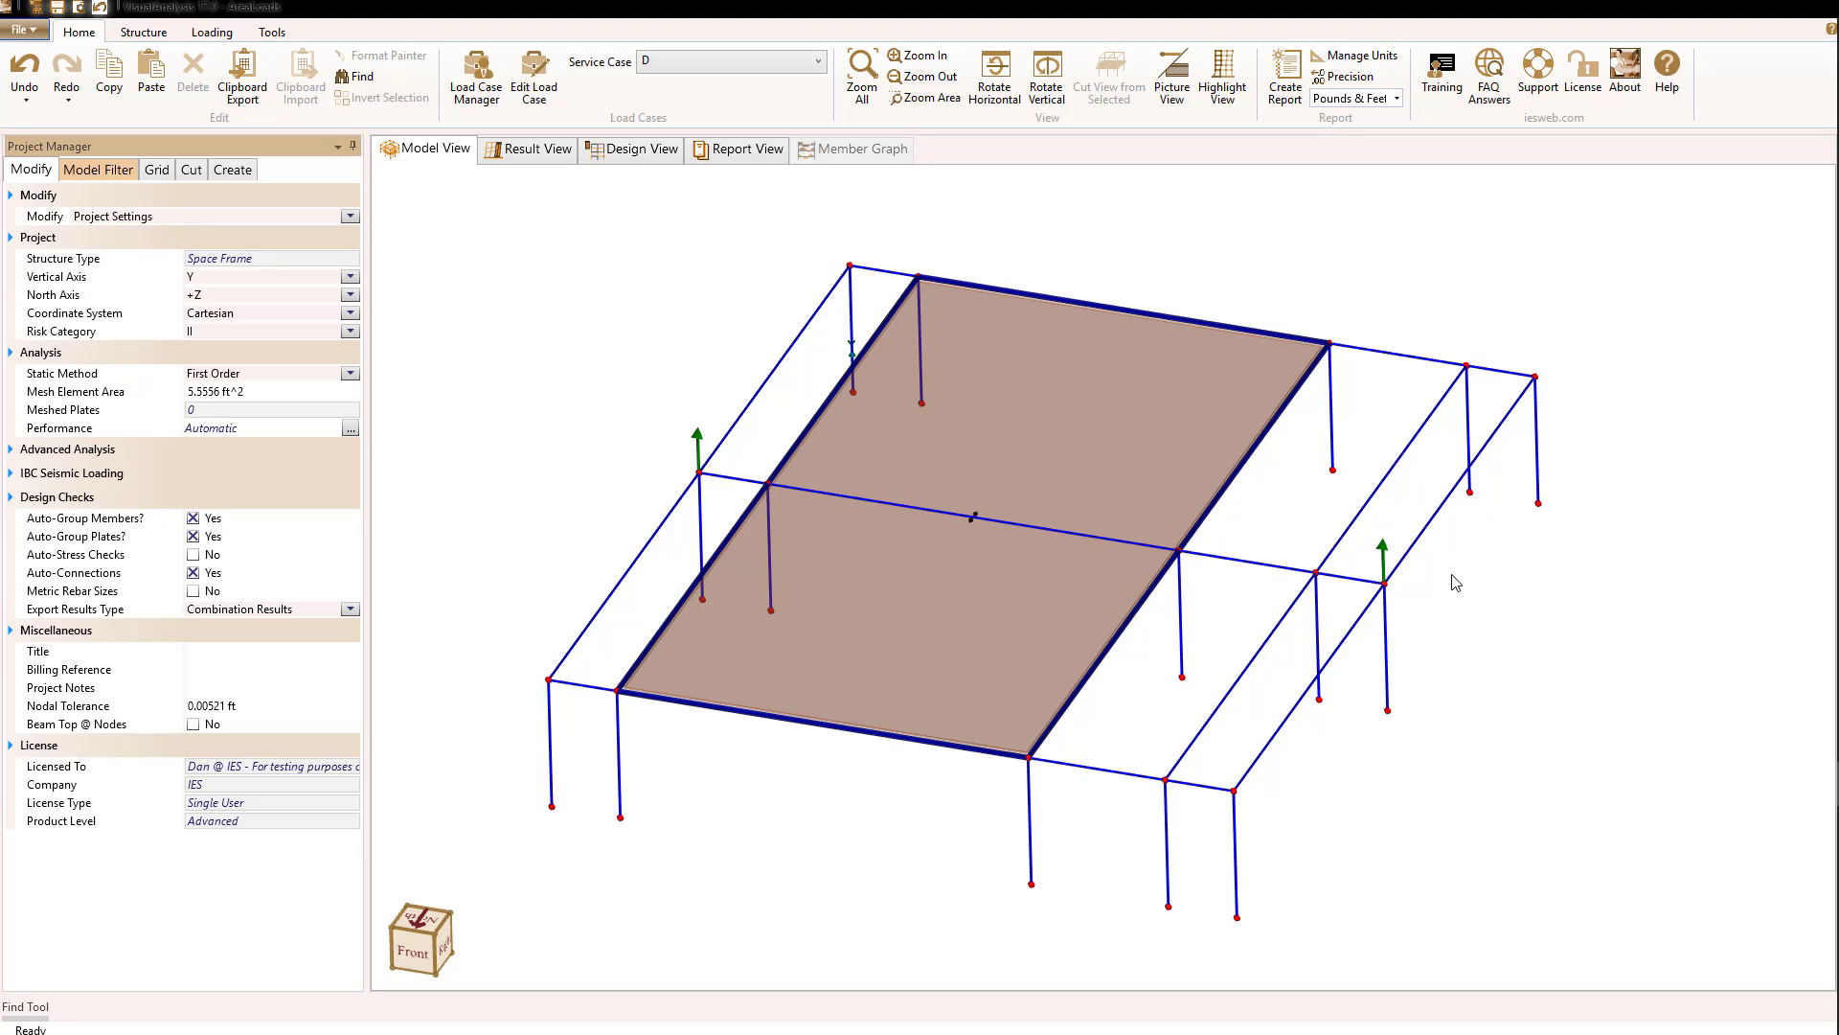
{"action": "left_click", "coordinate": [1383, 555]}
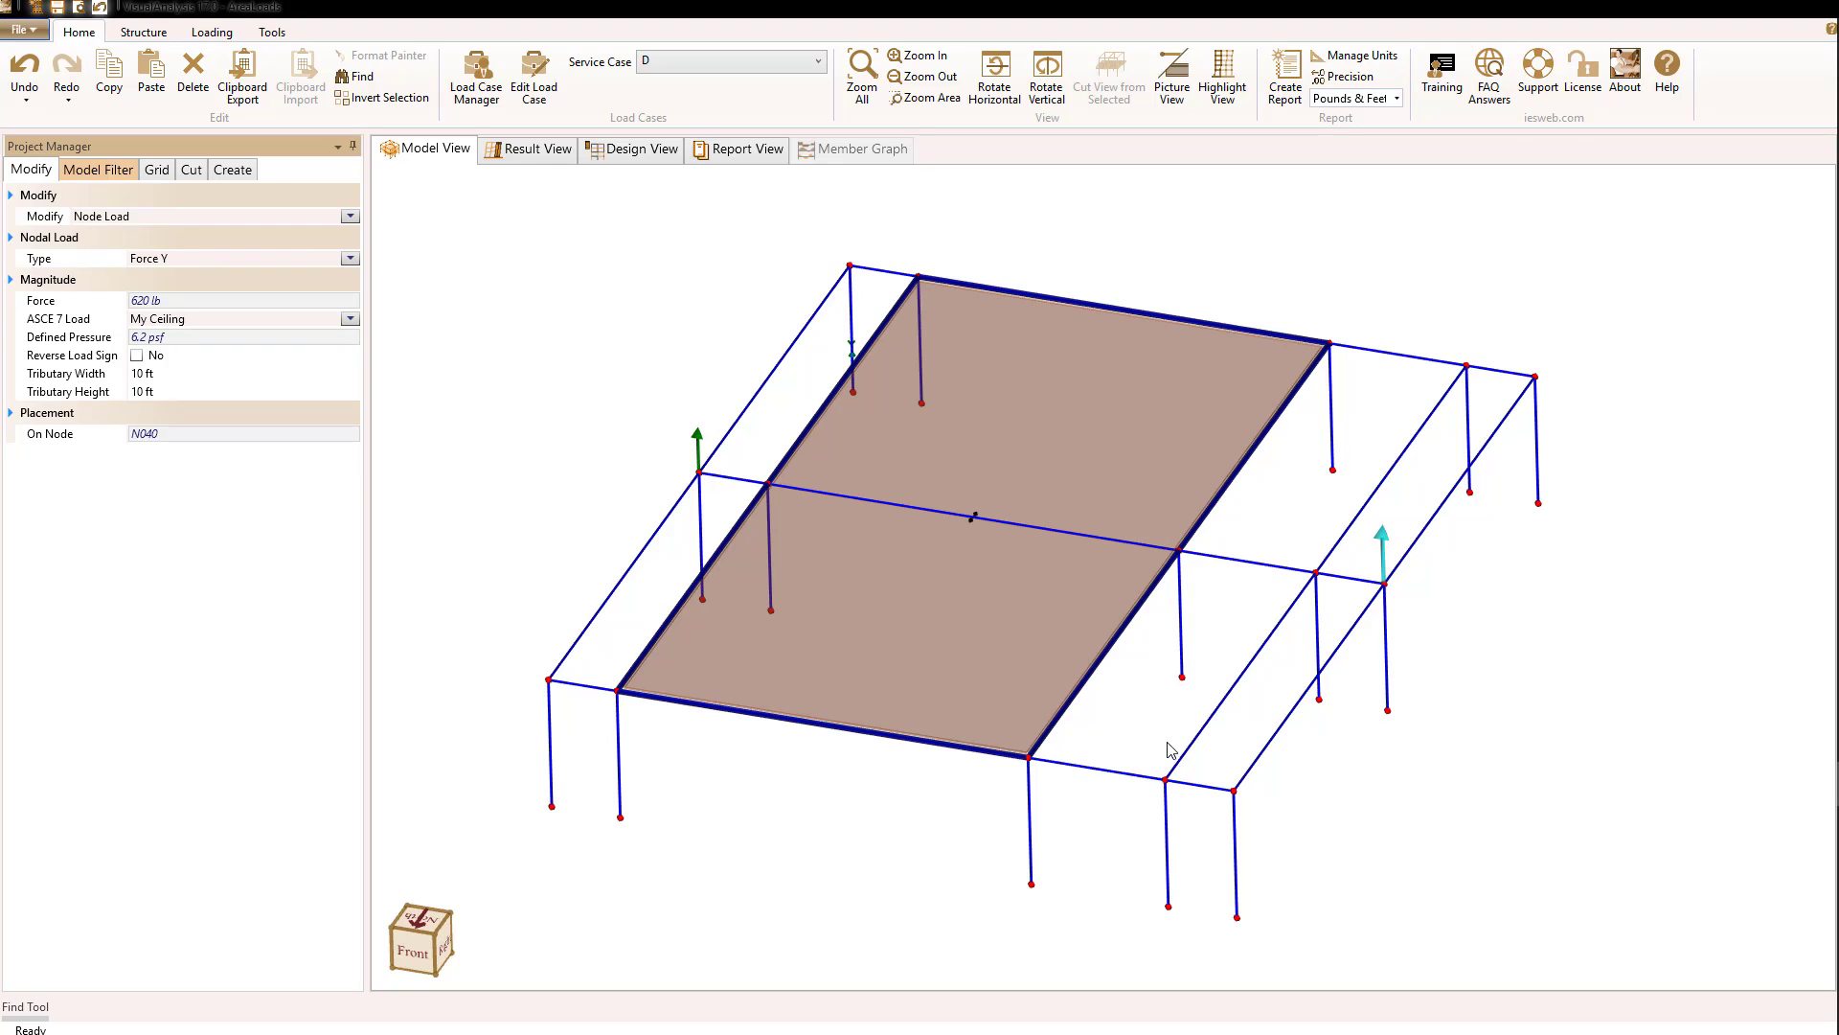
Start a uniform member load on beam BmX014 between nodes N022 and N031, and choose to create a new ASCE 7 load for it
{"action": "left_click", "coordinate": [1243, 565]}
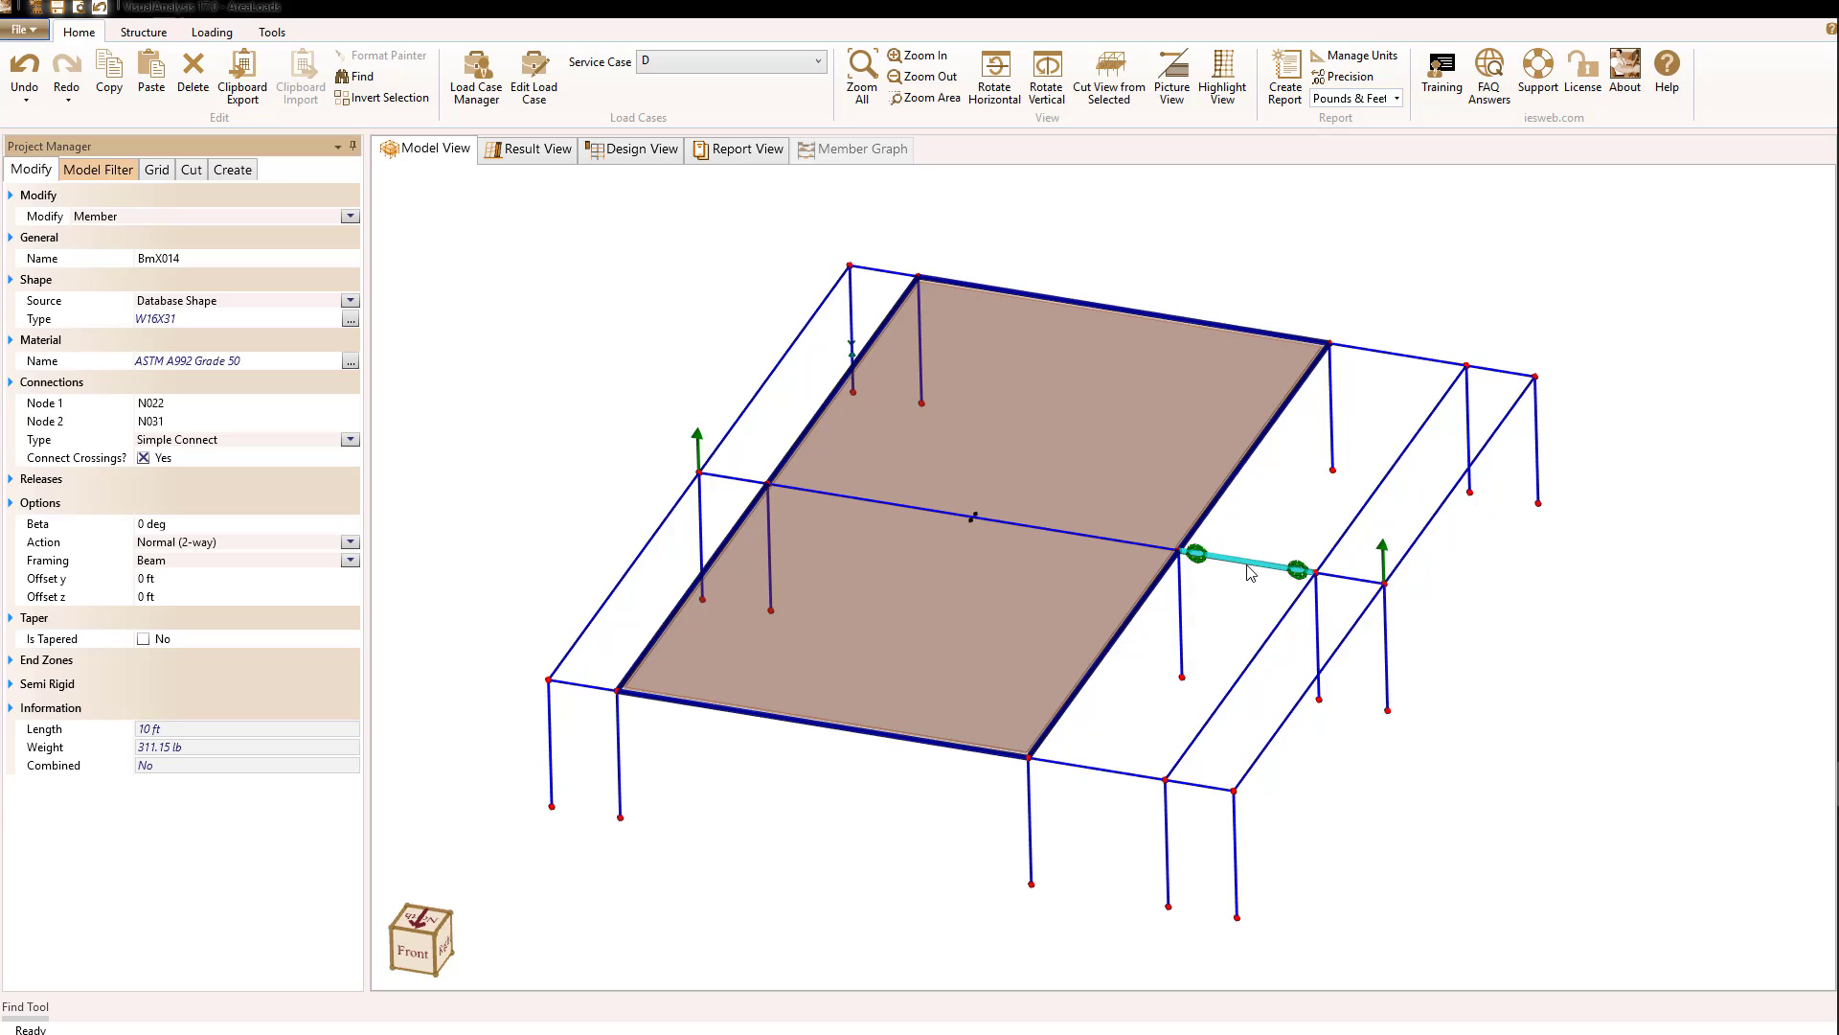
{"action": "right_click", "coordinate": [1246, 569]}
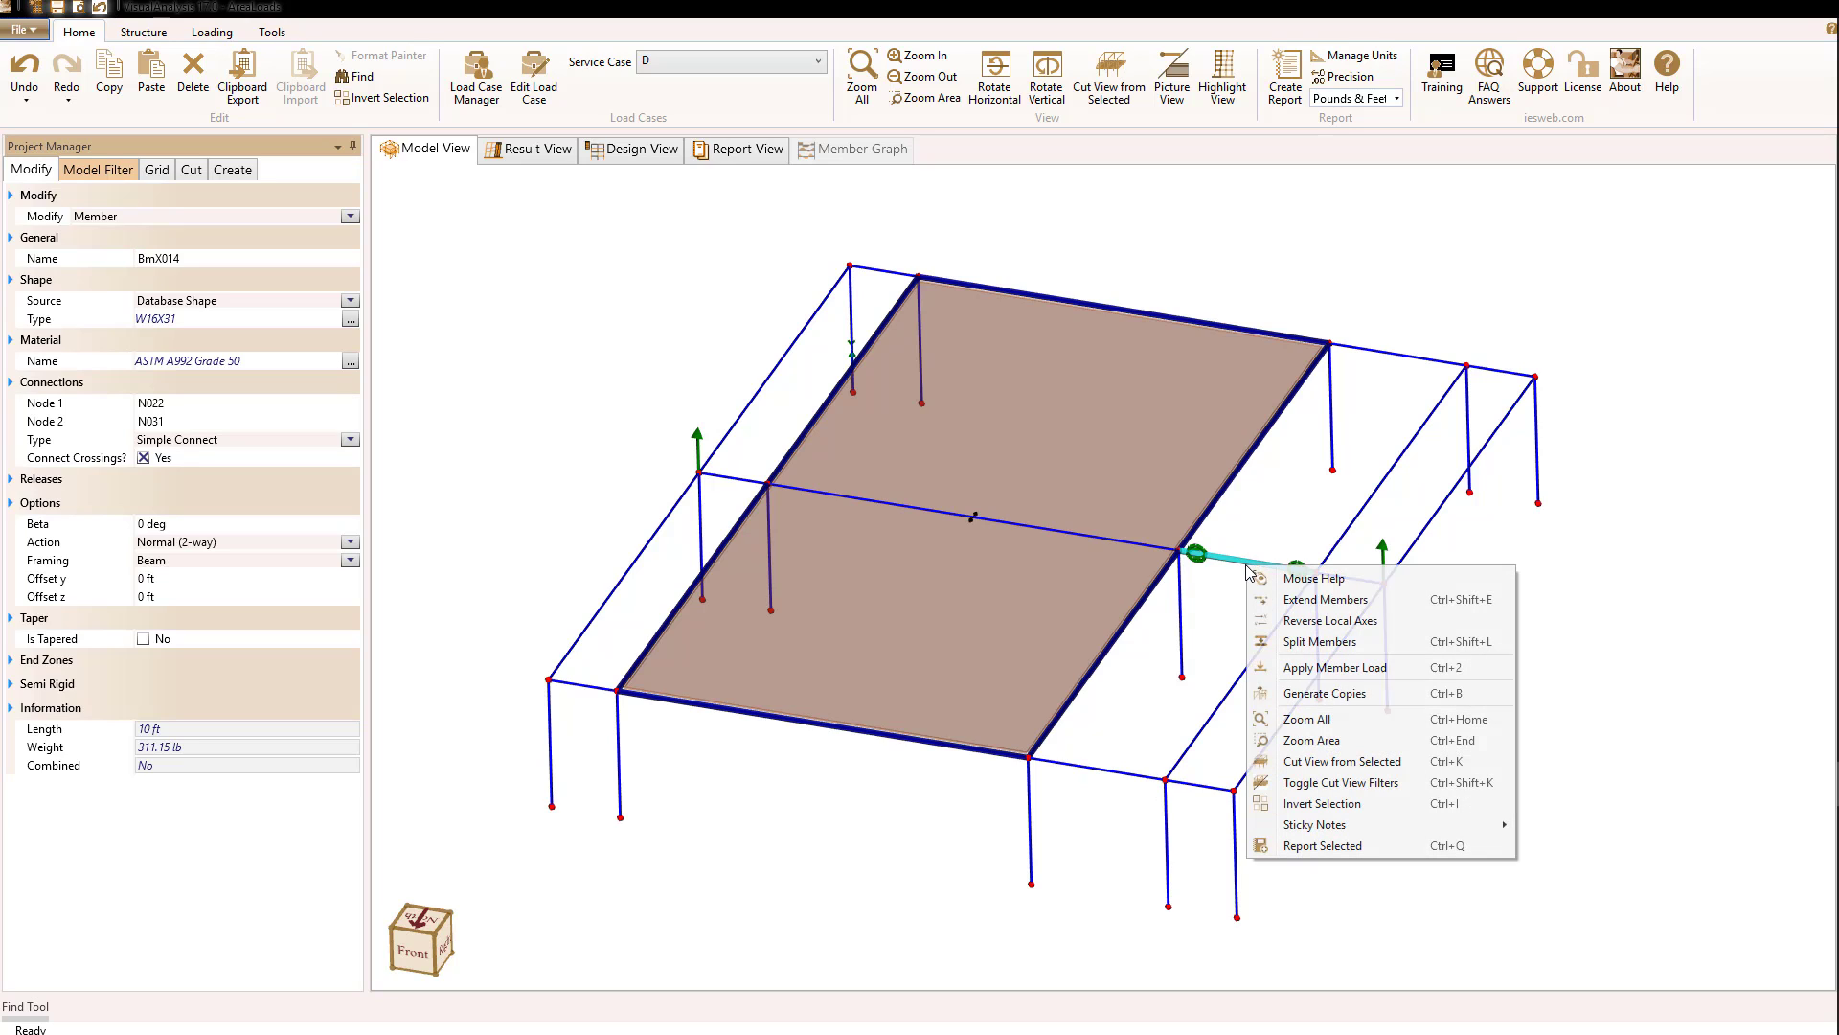
{"action": "left_click", "coordinate": [1323, 670]}
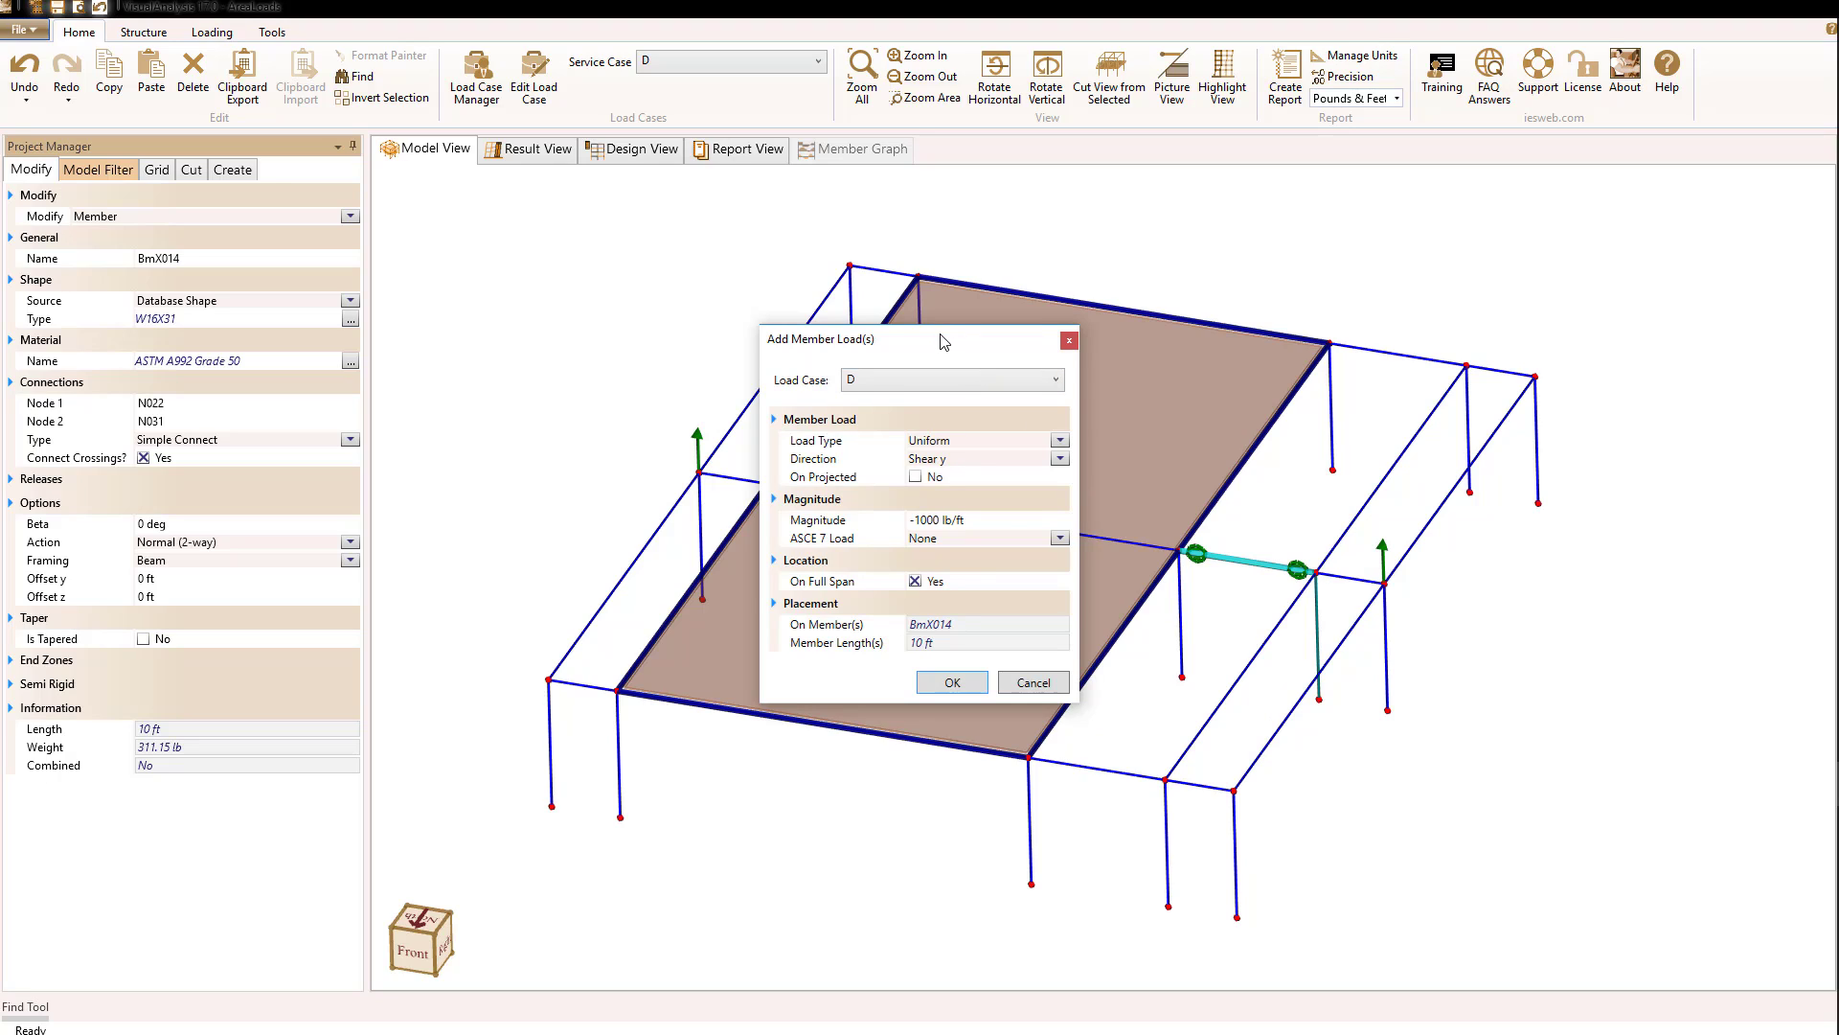
{"action": "left_click_drag", "start_coordinate": [945, 342], "coordinate": [913, 296]}
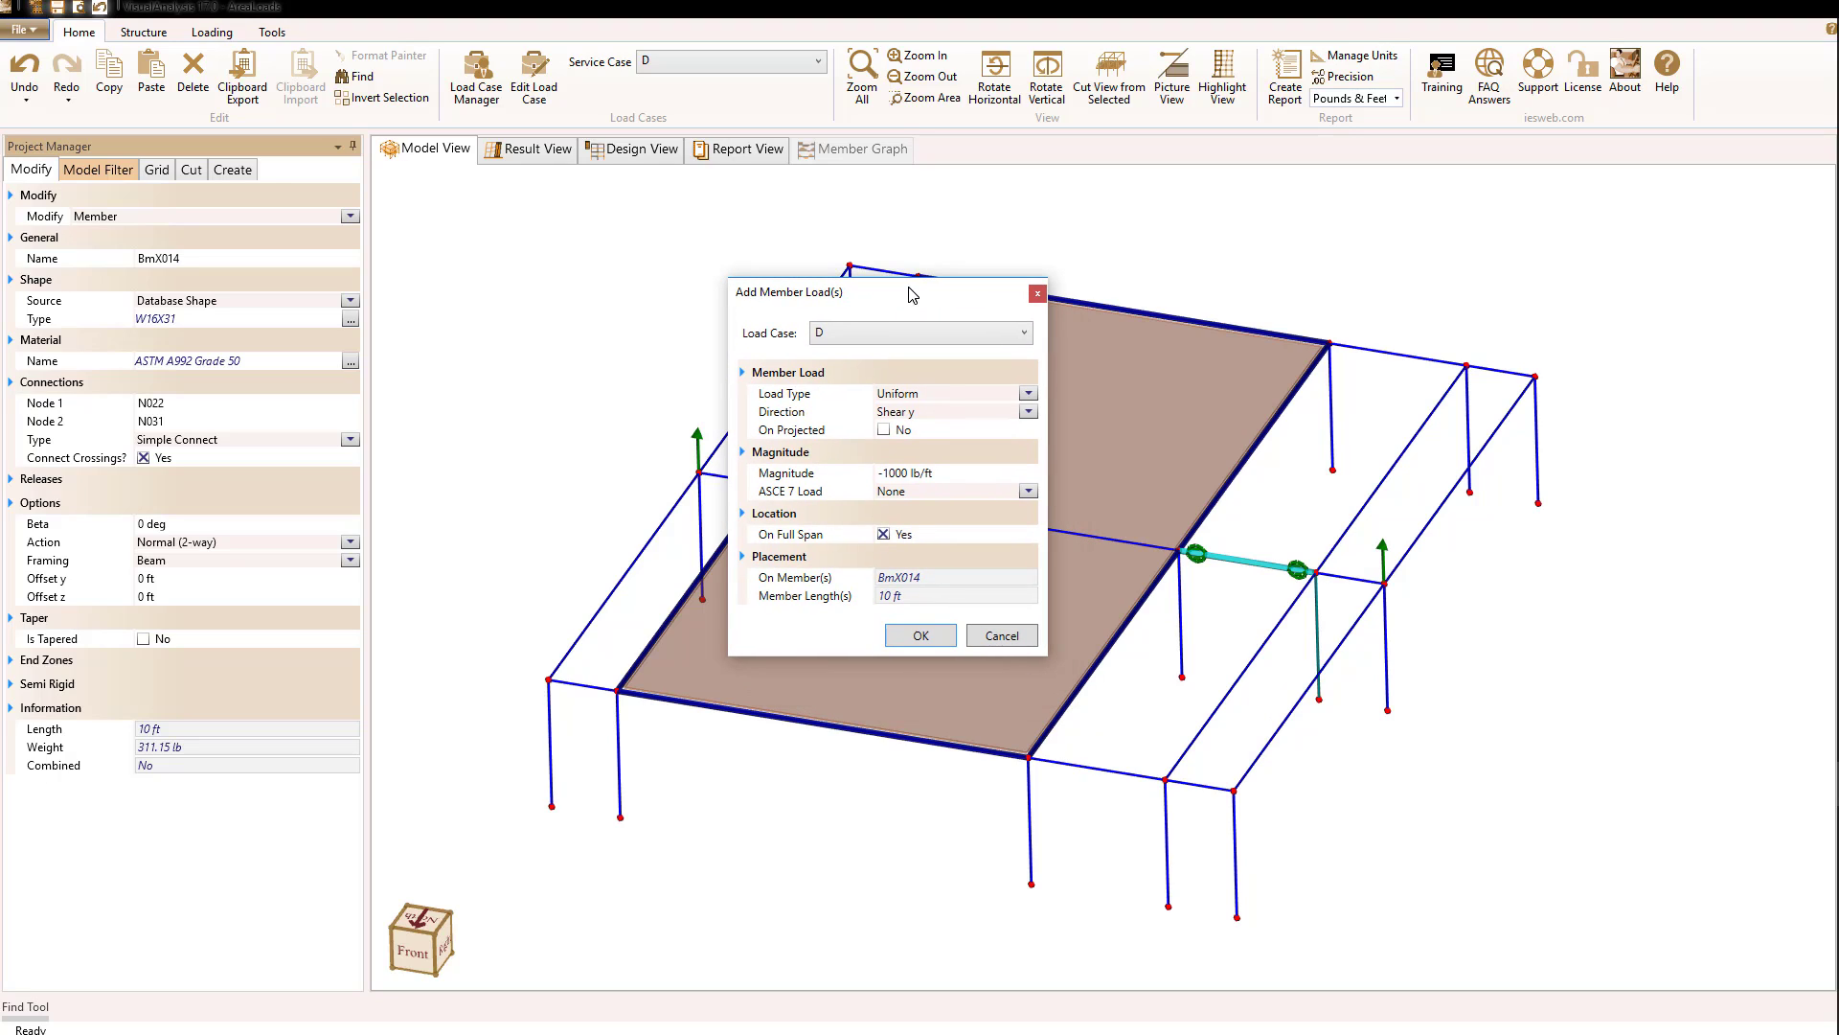
{"action": "left_click", "coordinate": [1028, 492]}
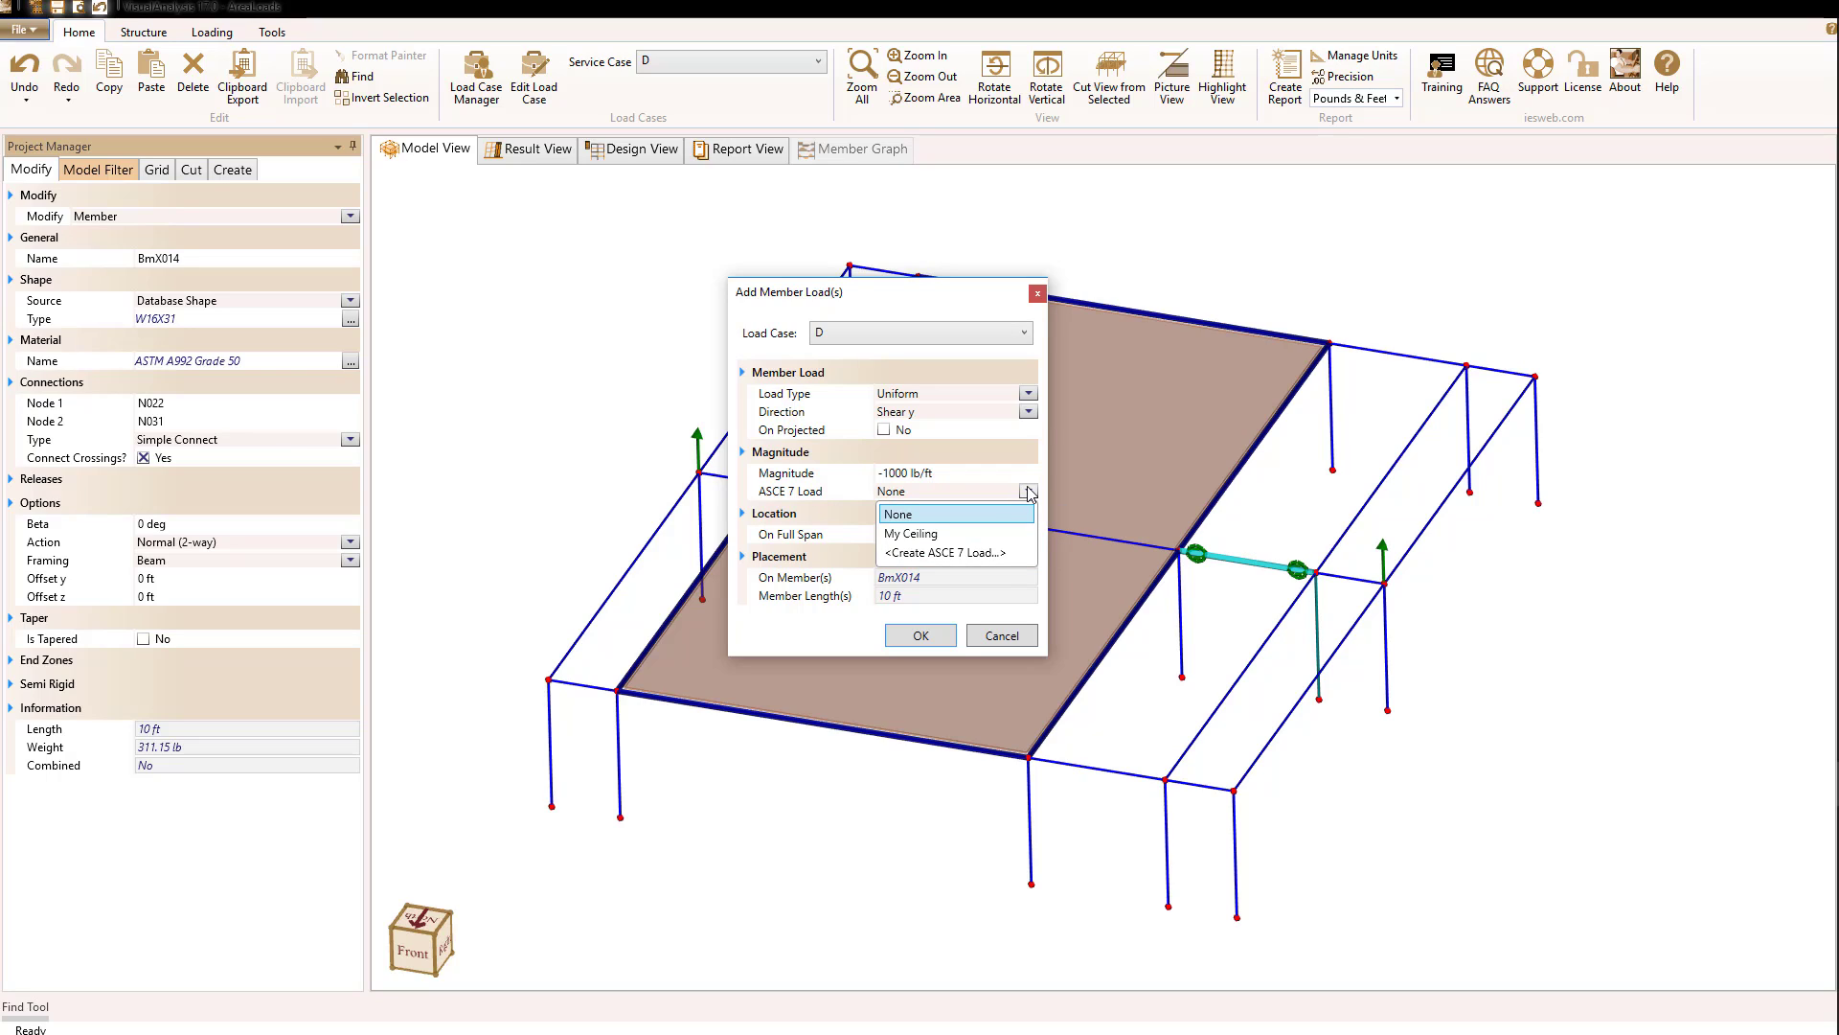
{"action": "left_click", "coordinate": [953, 554]}
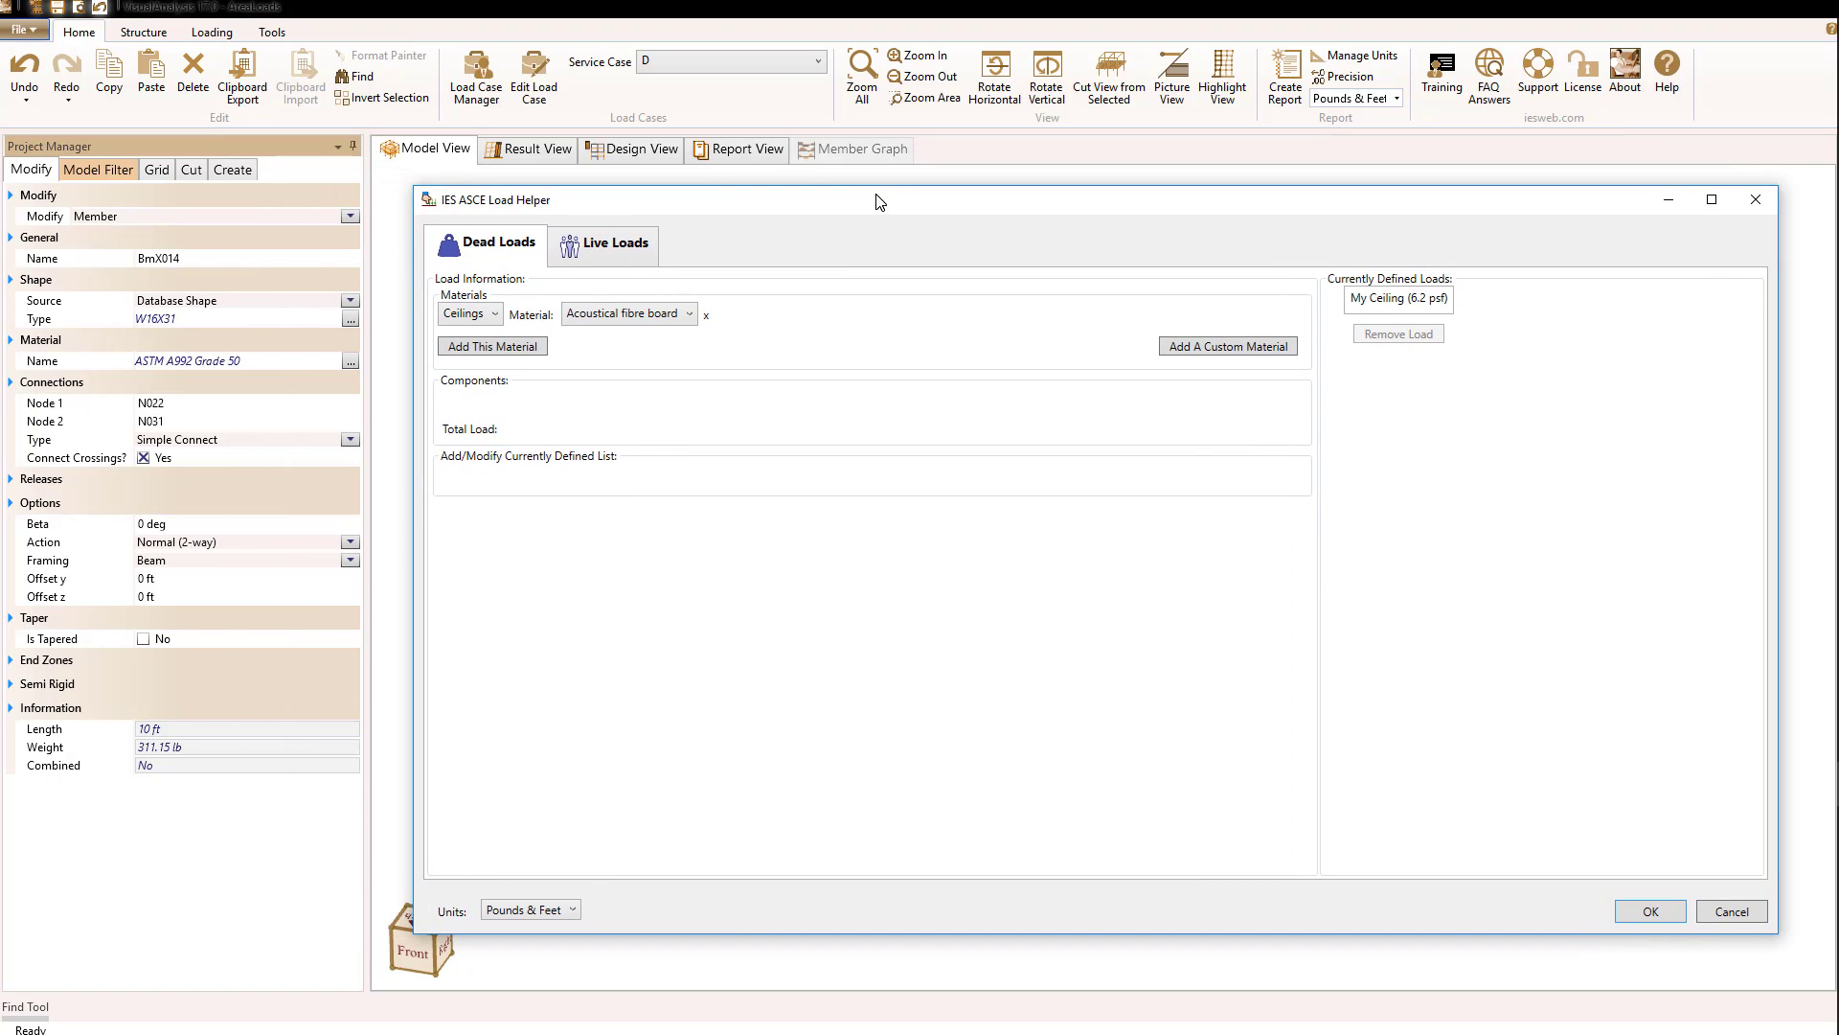
Add the Wood Floor material 2 x 12 @ 12 to the dead load components
{"action": "left_click", "coordinate": [496, 316]}
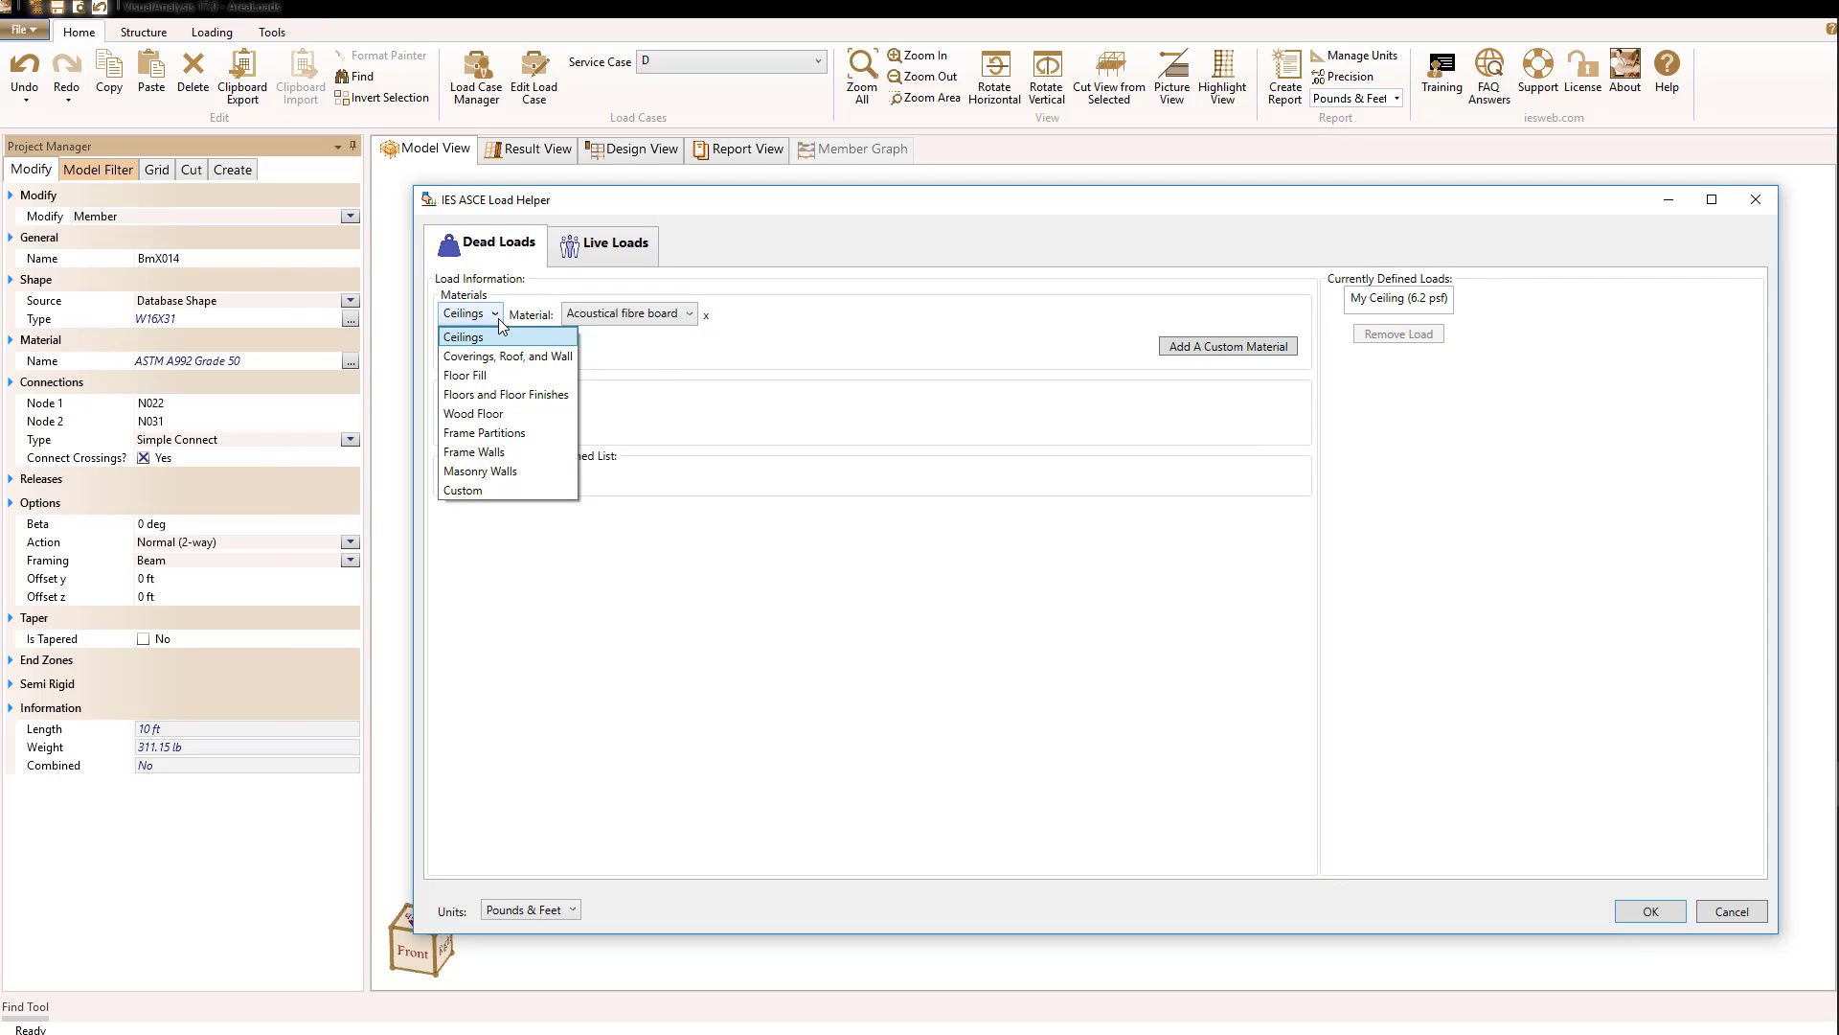
{"action": "left_click", "coordinate": [465, 415]}
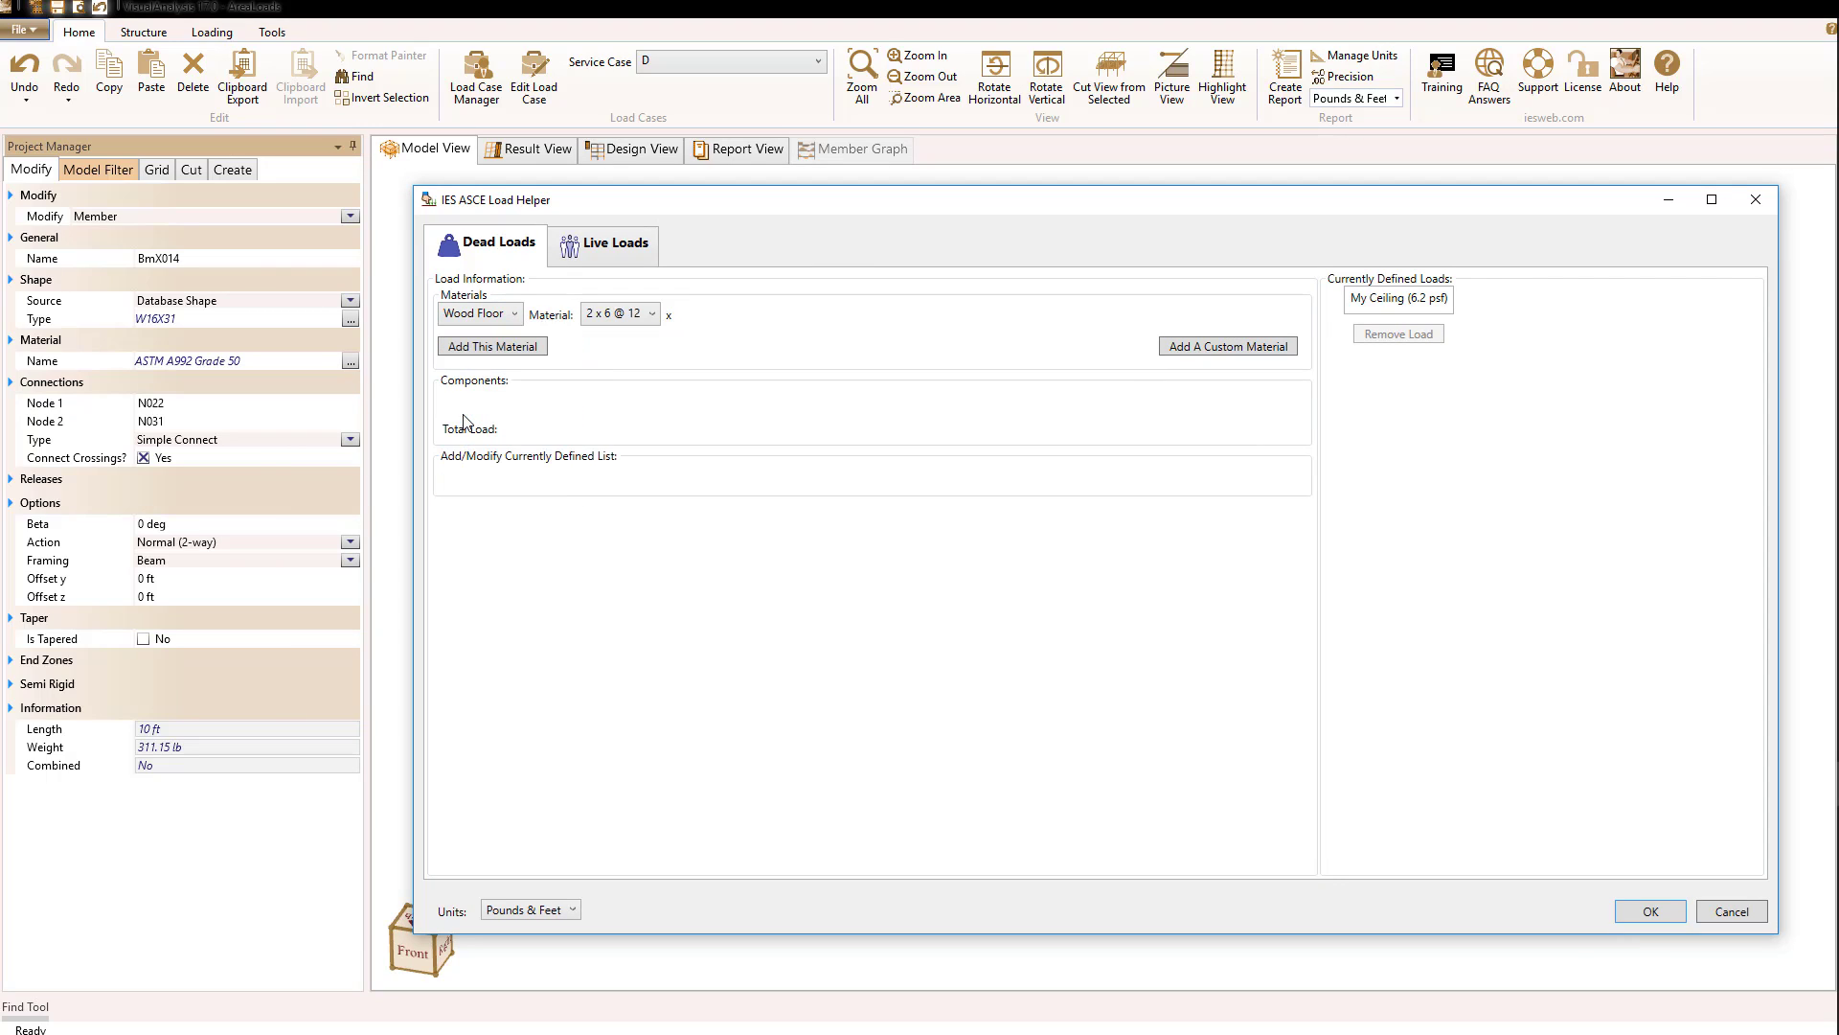
{"action": "left_click", "coordinate": [623, 316]}
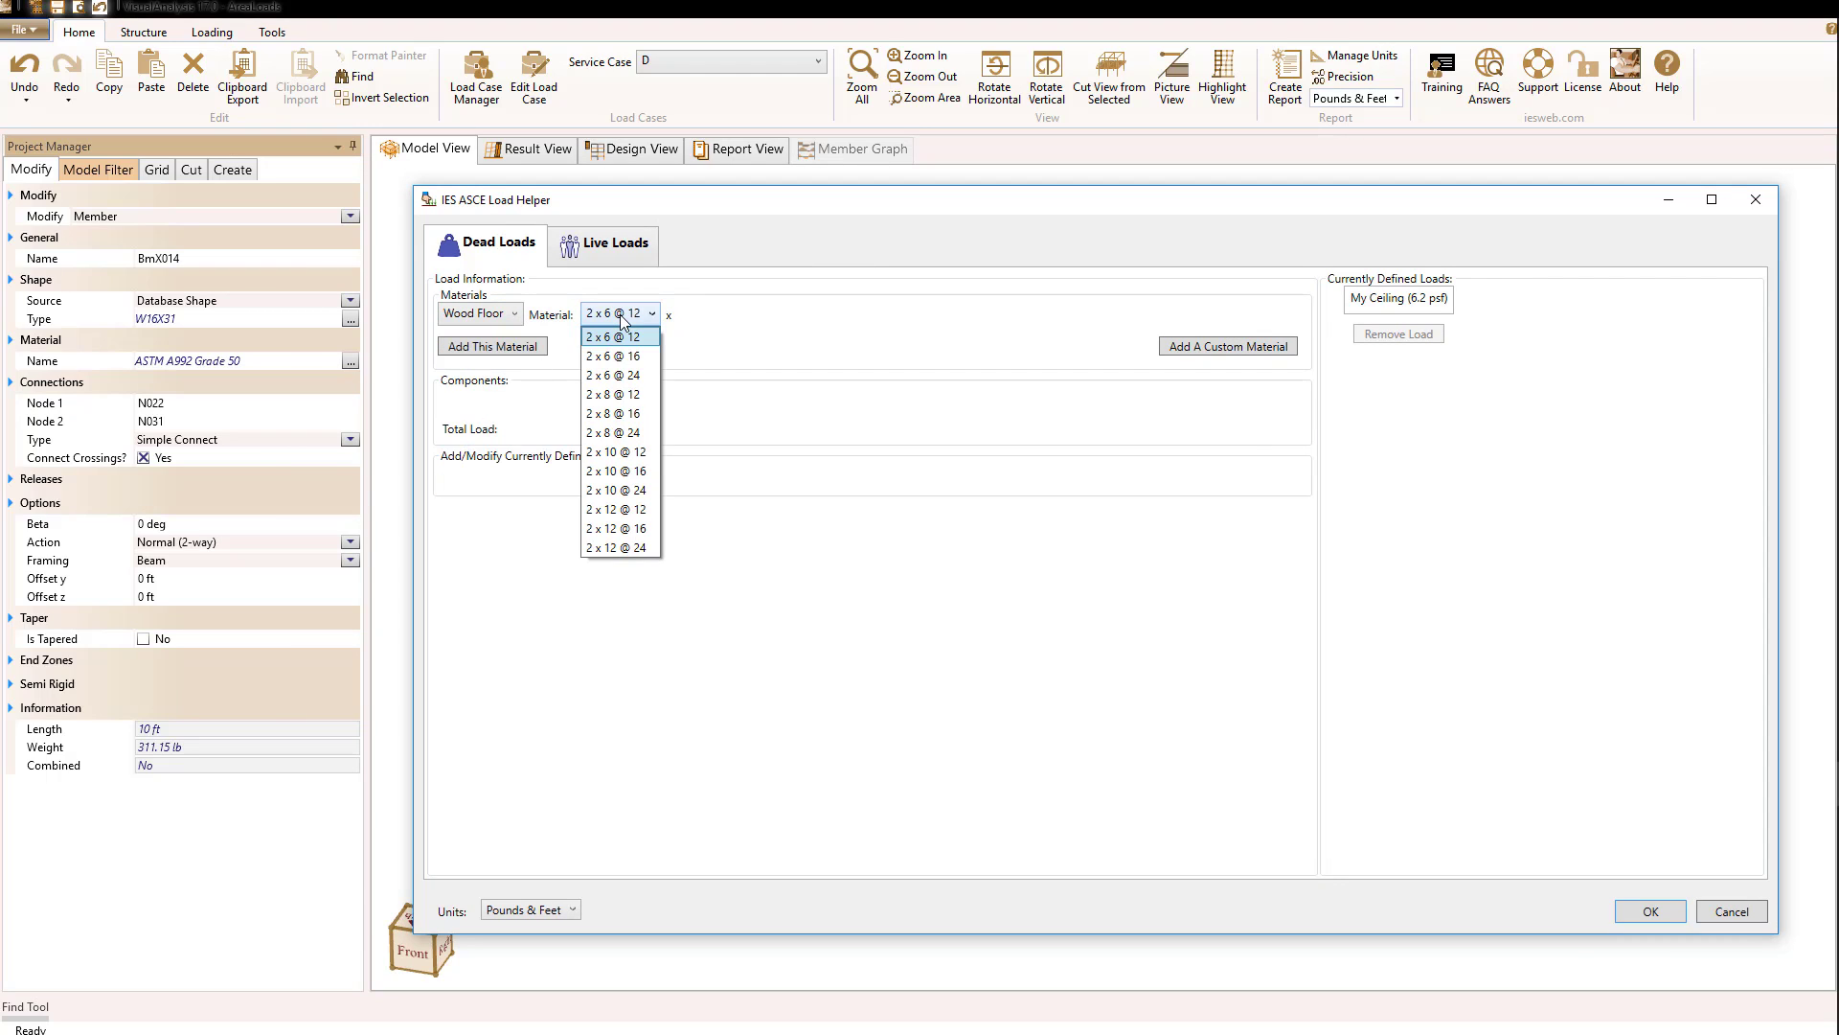
{"action": "left_click", "coordinate": [609, 510]}
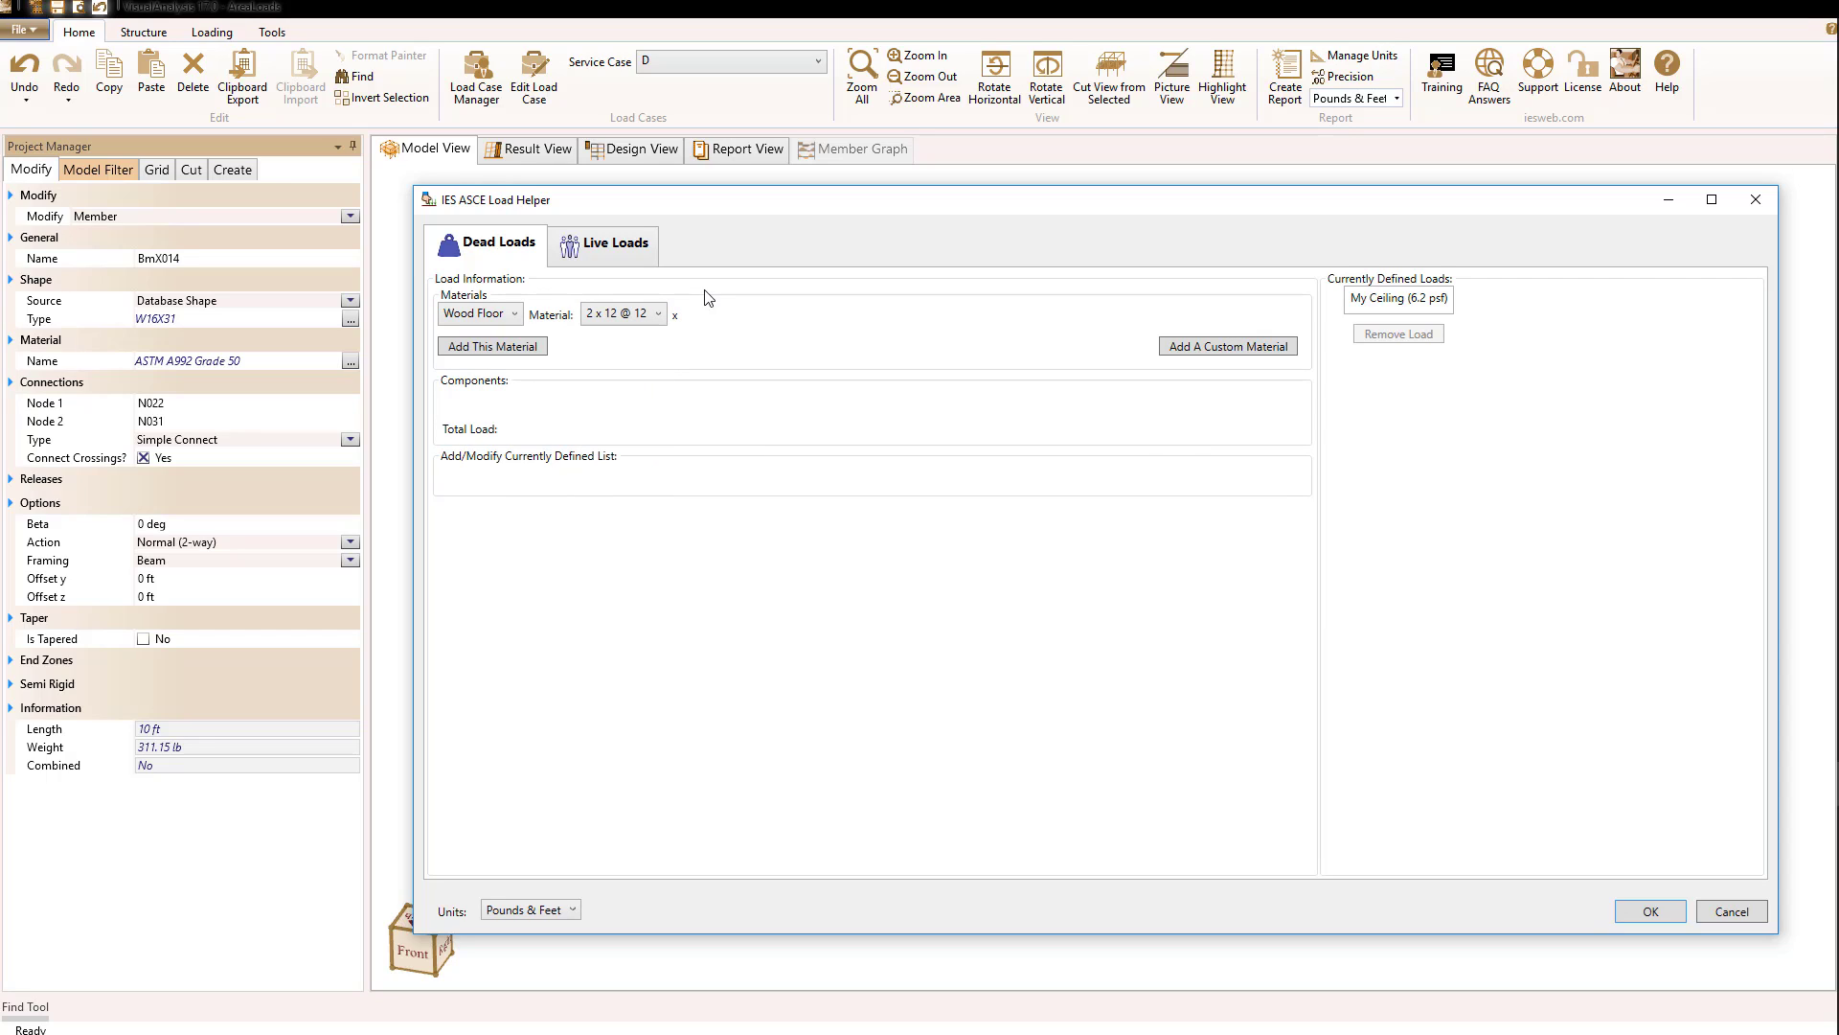
{"action": "left_click", "coordinate": [512, 349]}
Add the Floor Fill material Lightweight concrete, per inch, with a multiplier of 4 to the dead load components
{"action": "left_click", "coordinate": [515, 314]}
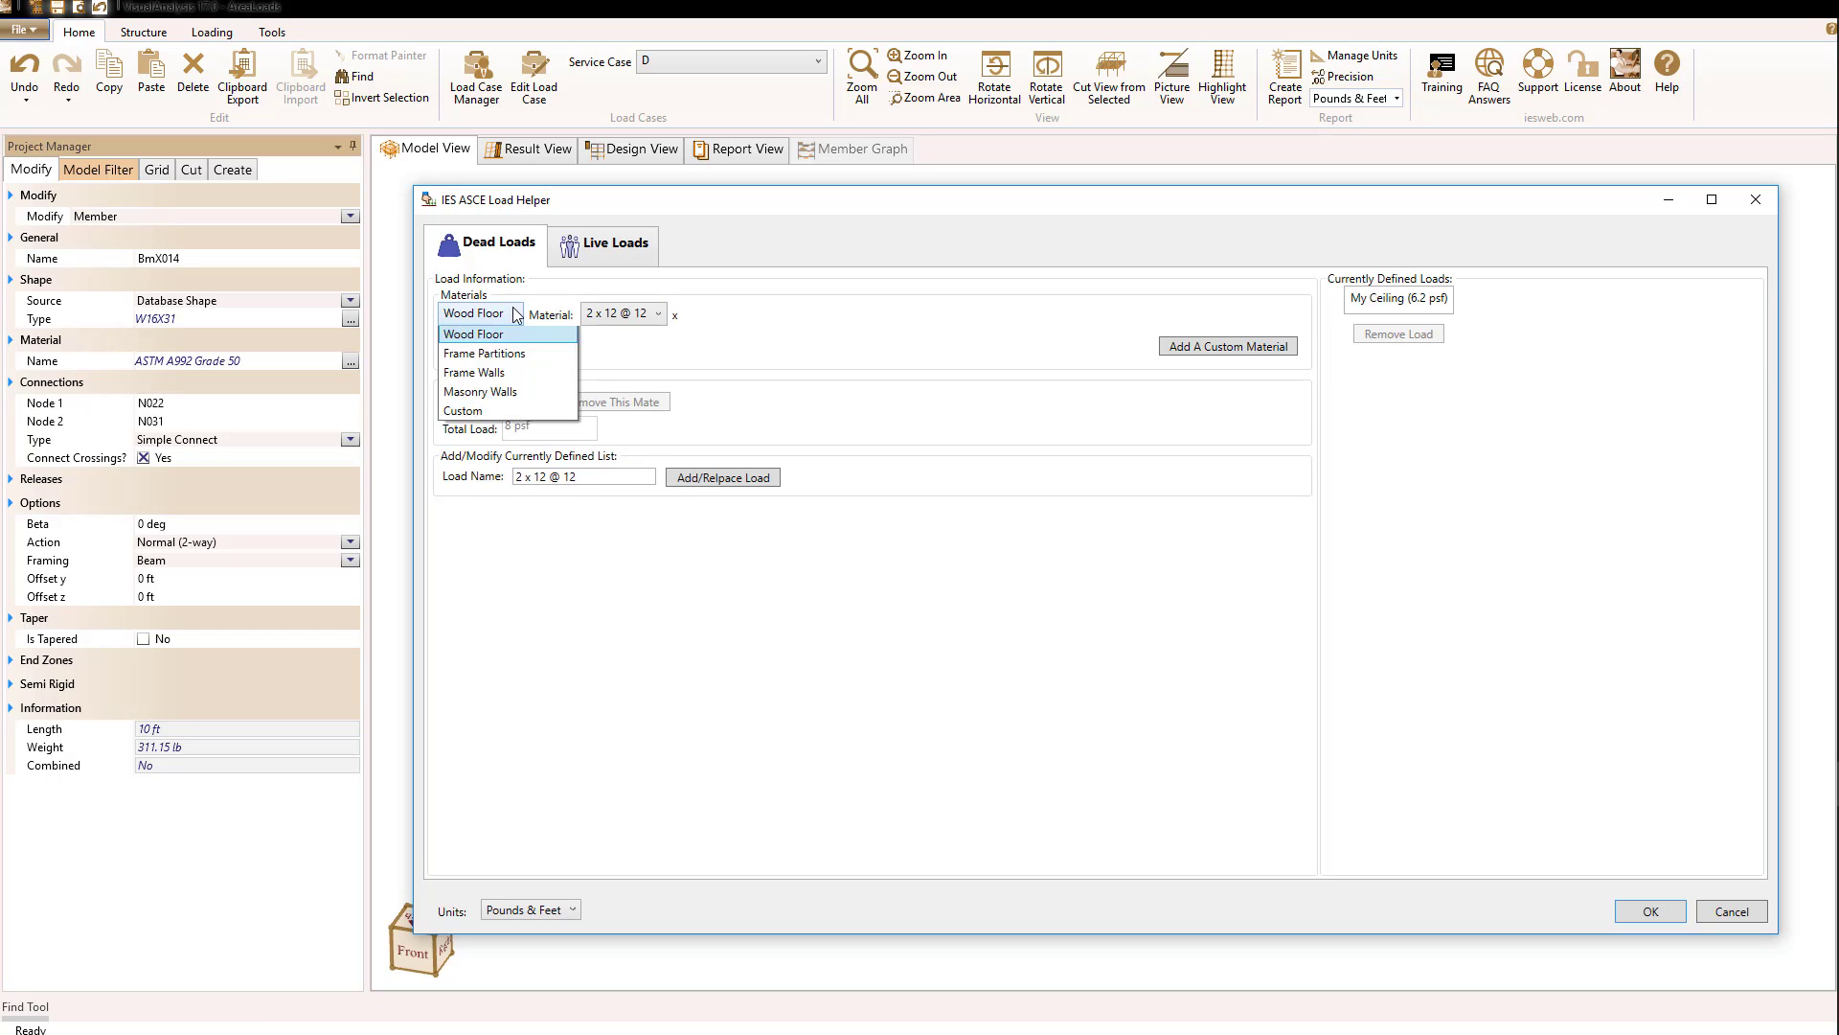
{"action": "left_click", "coordinate": [468, 375]}
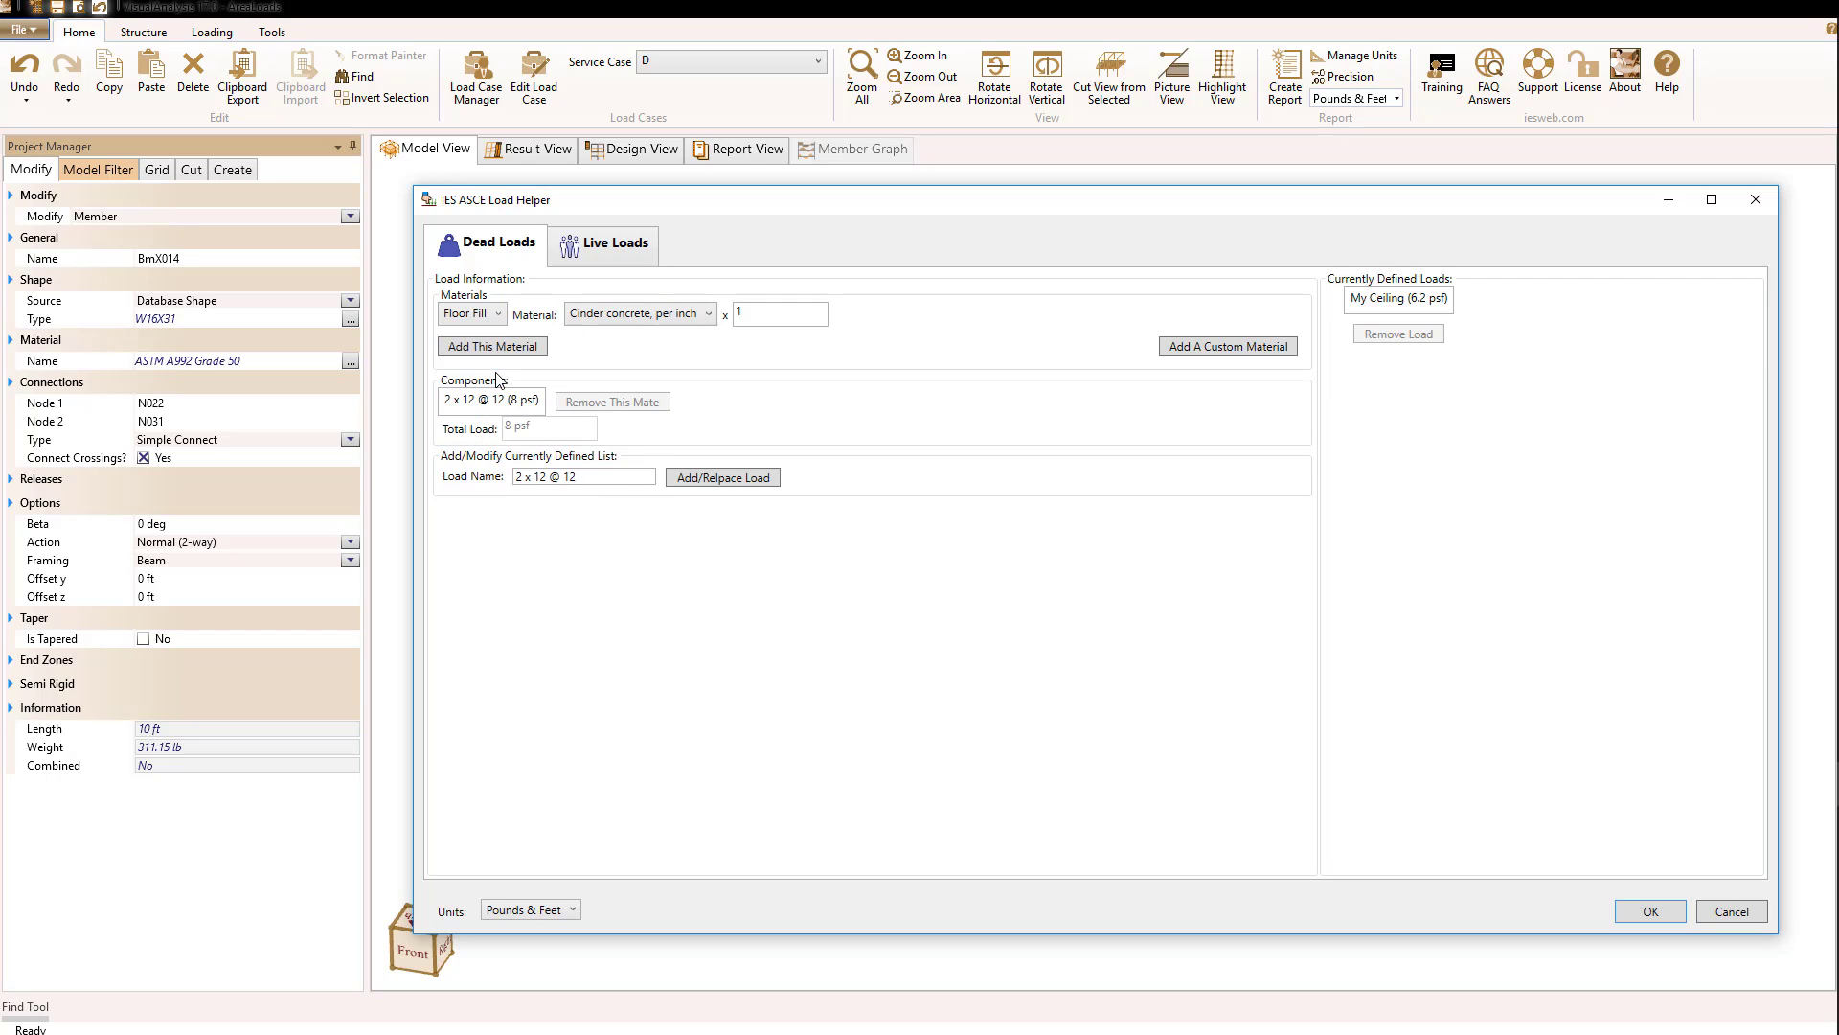
{"action": "left_click", "coordinate": [686, 318]}
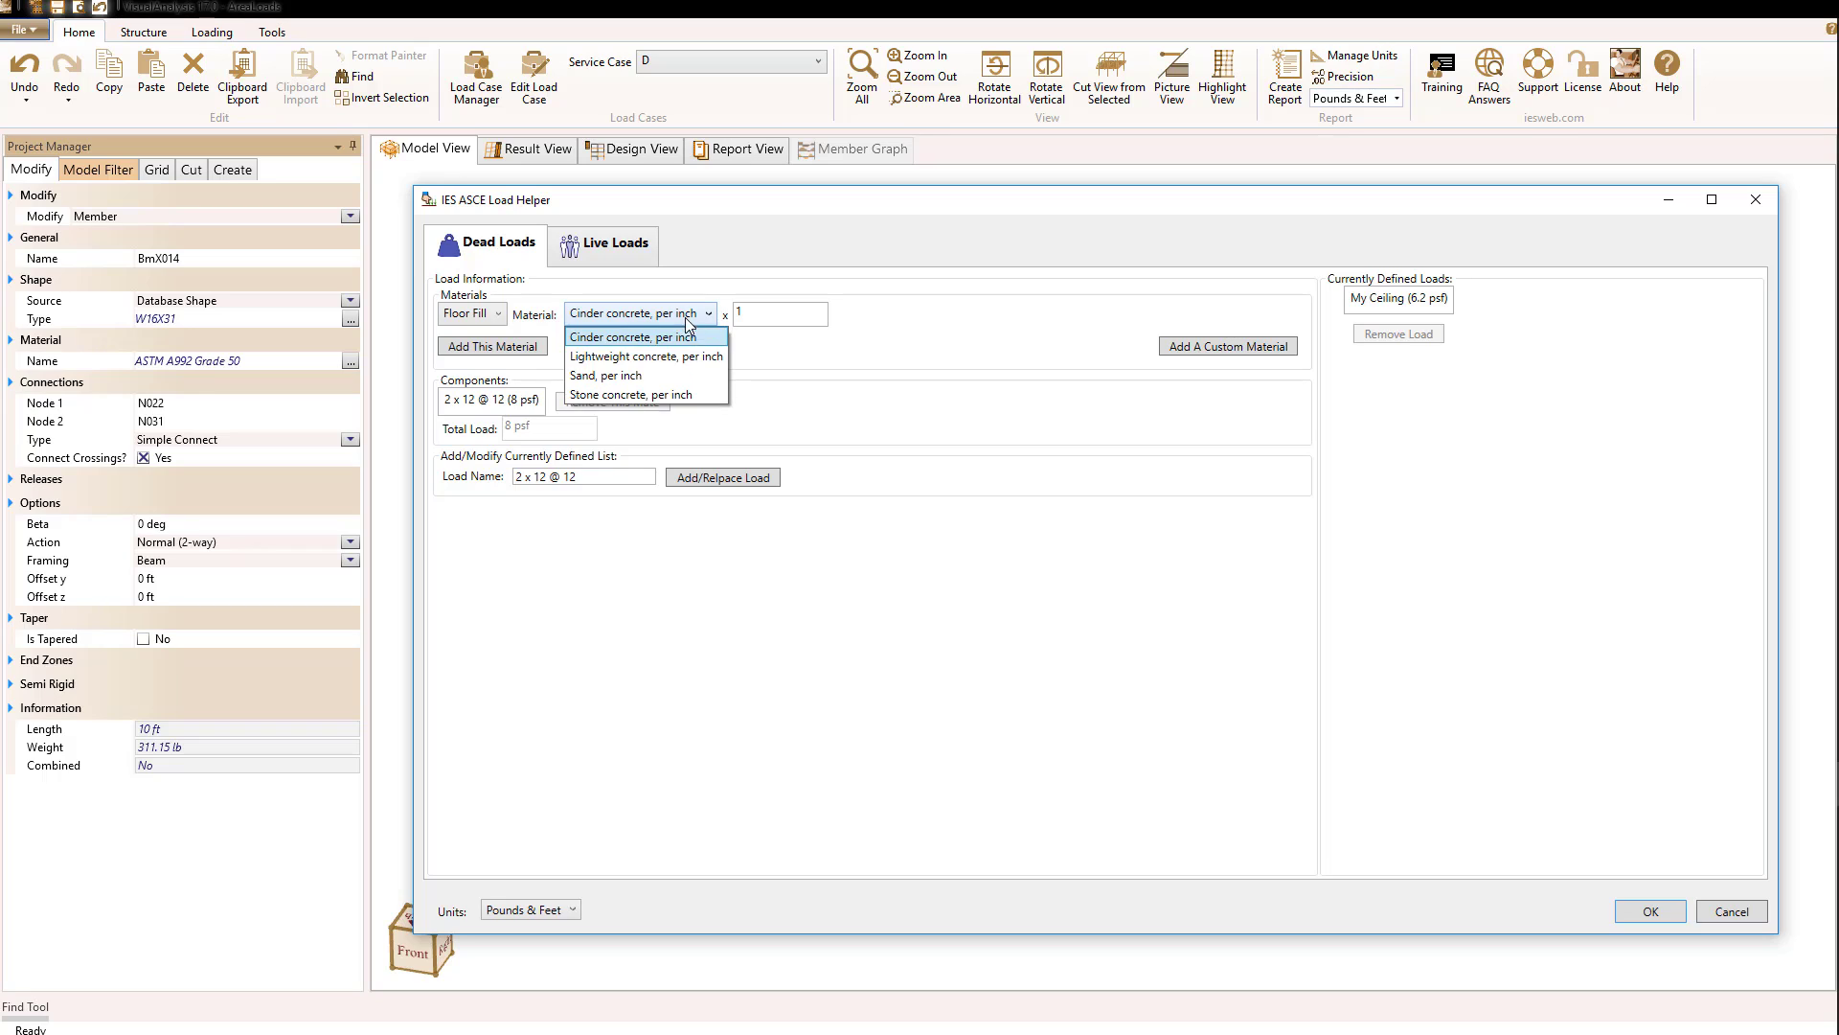
{"action": "left_click", "coordinate": [618, 358]}
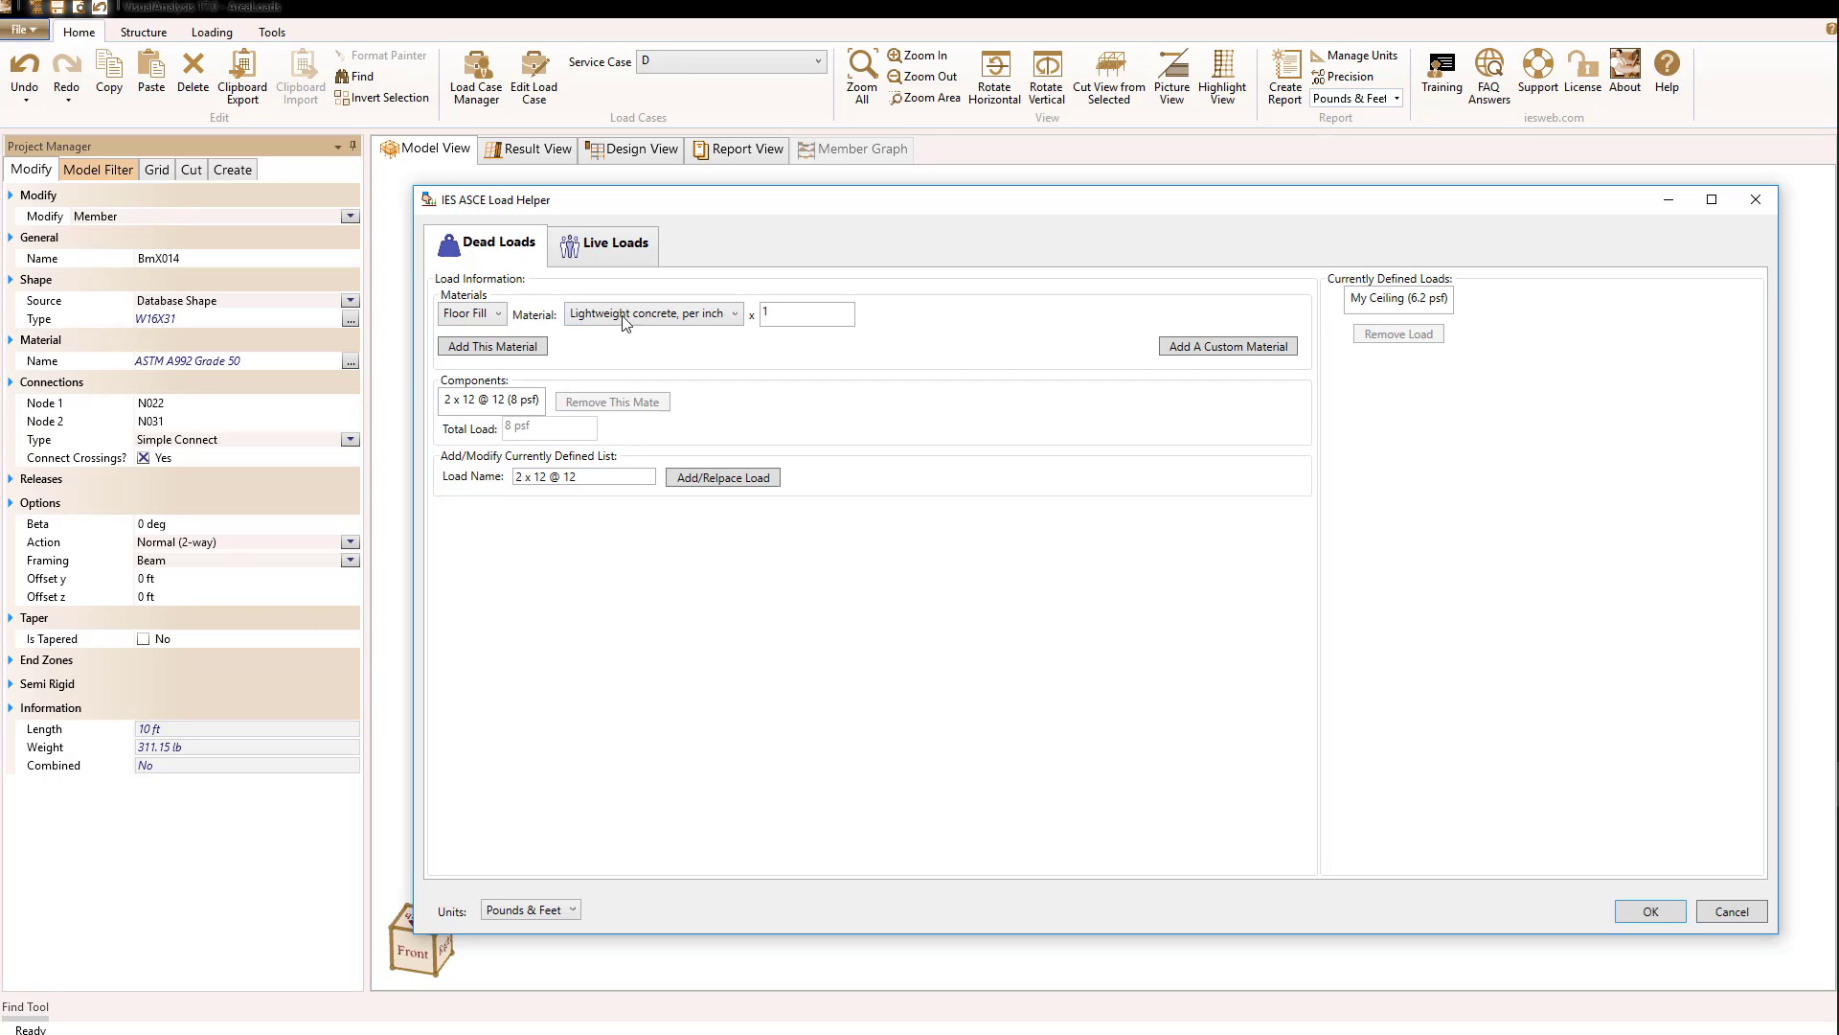
{"action": "left_click", "coordinate": [767, 314]}
{"action": "type", "text": "4"}
{"action": "left_click", "coordinate": [537, 349]}
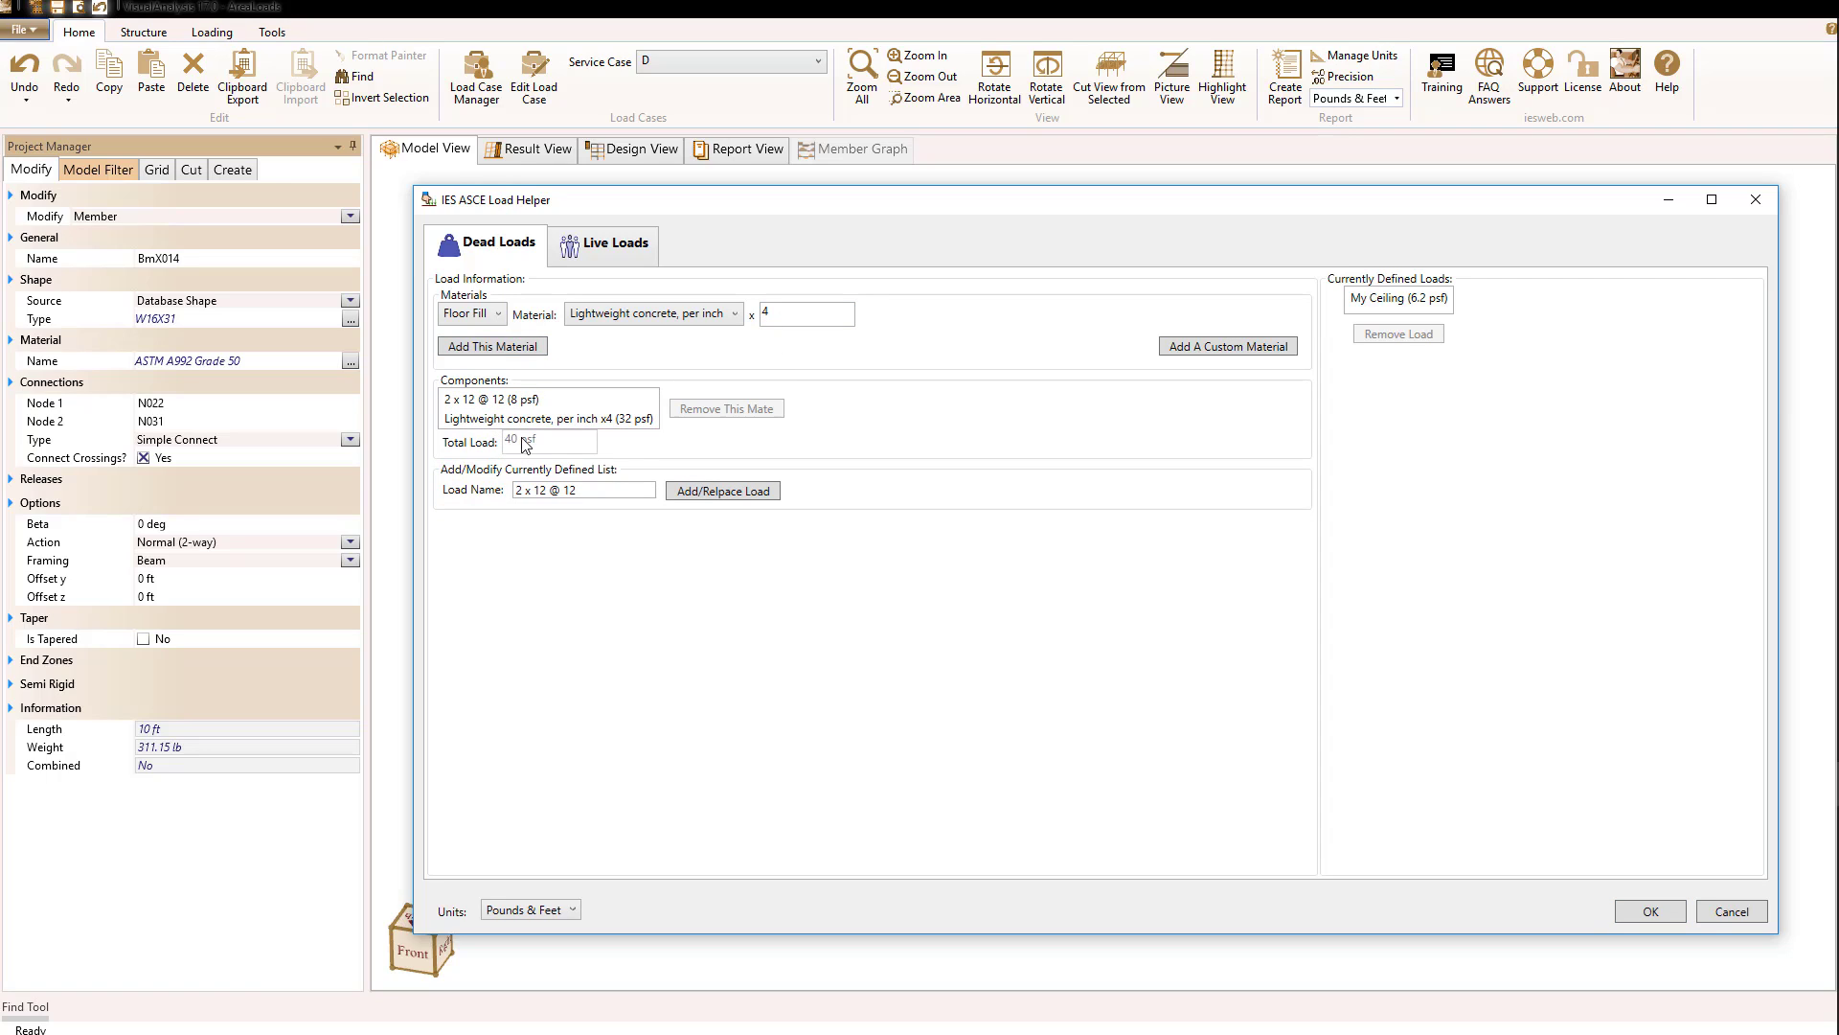
Name the combined dead load My Floor, add it to the defined loads, and accept it for the member load
{"action": "left_click_drag", "start_coordinate": [596, 486], "coordinate": [478, 497]}
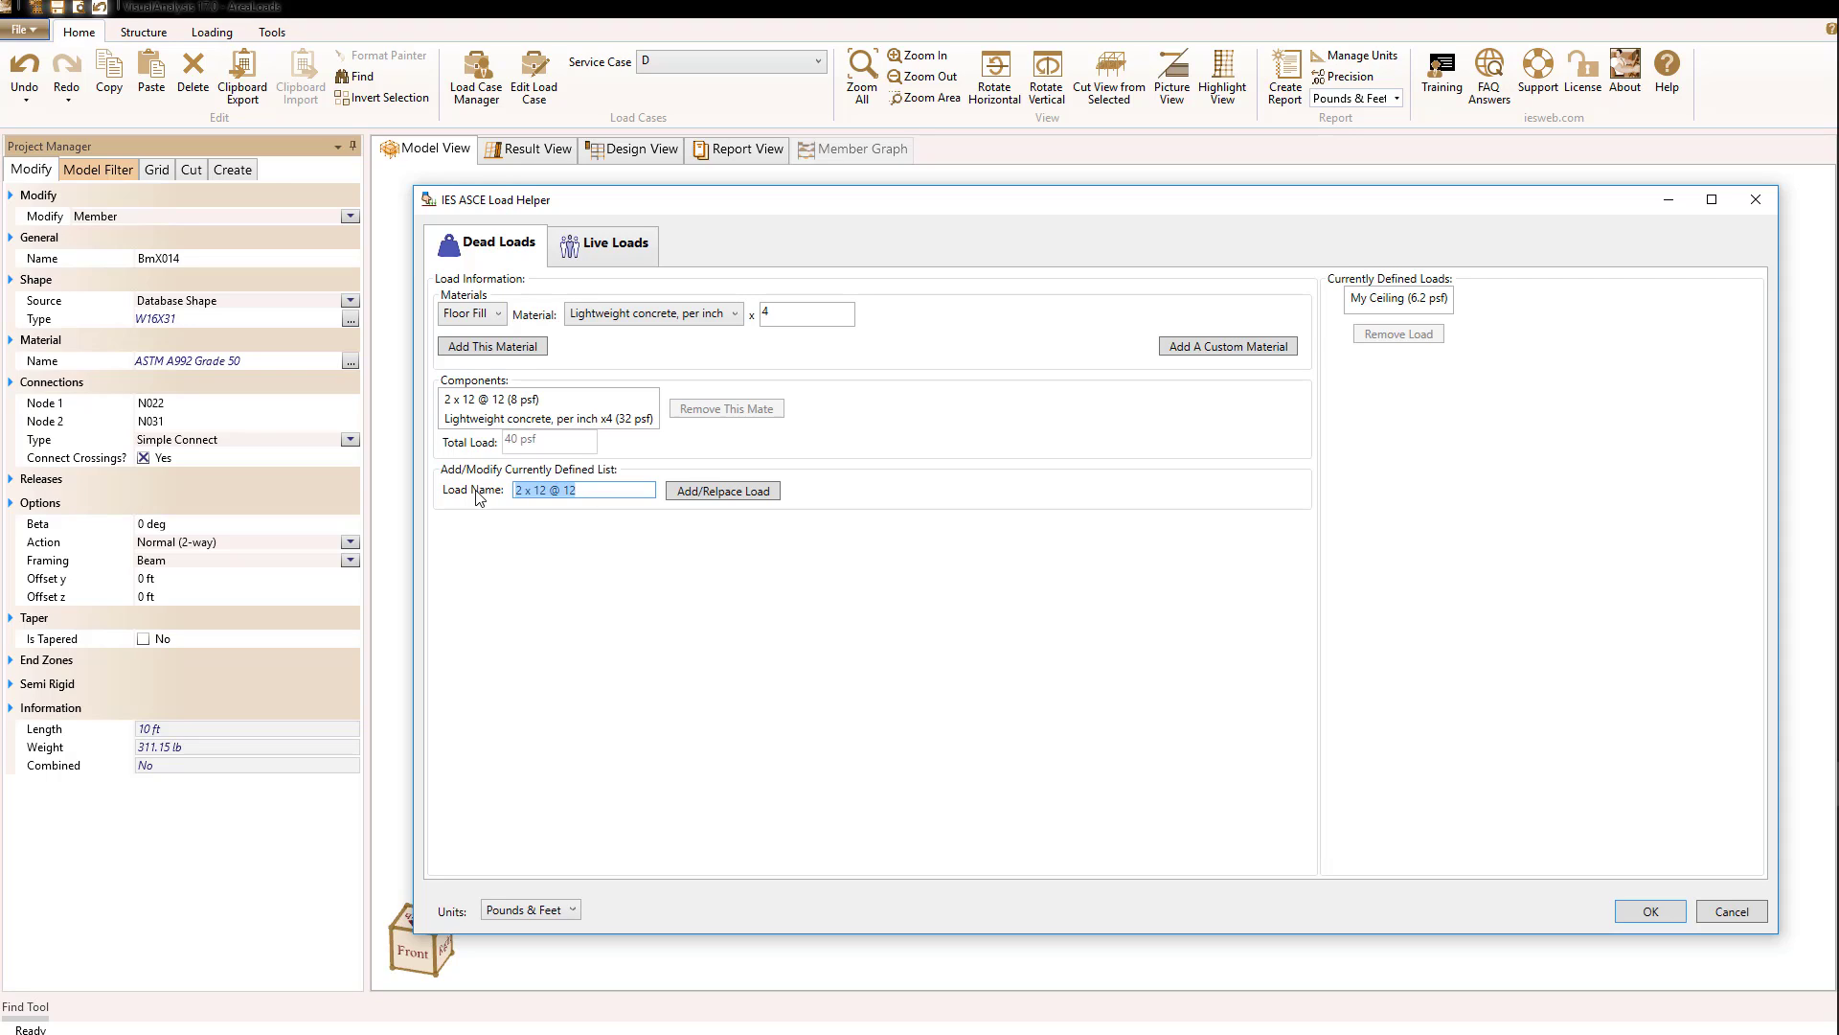
{"action": "type", "text": "My Floor"}
{"action": "left_click", "coordinate": [721, 493]}
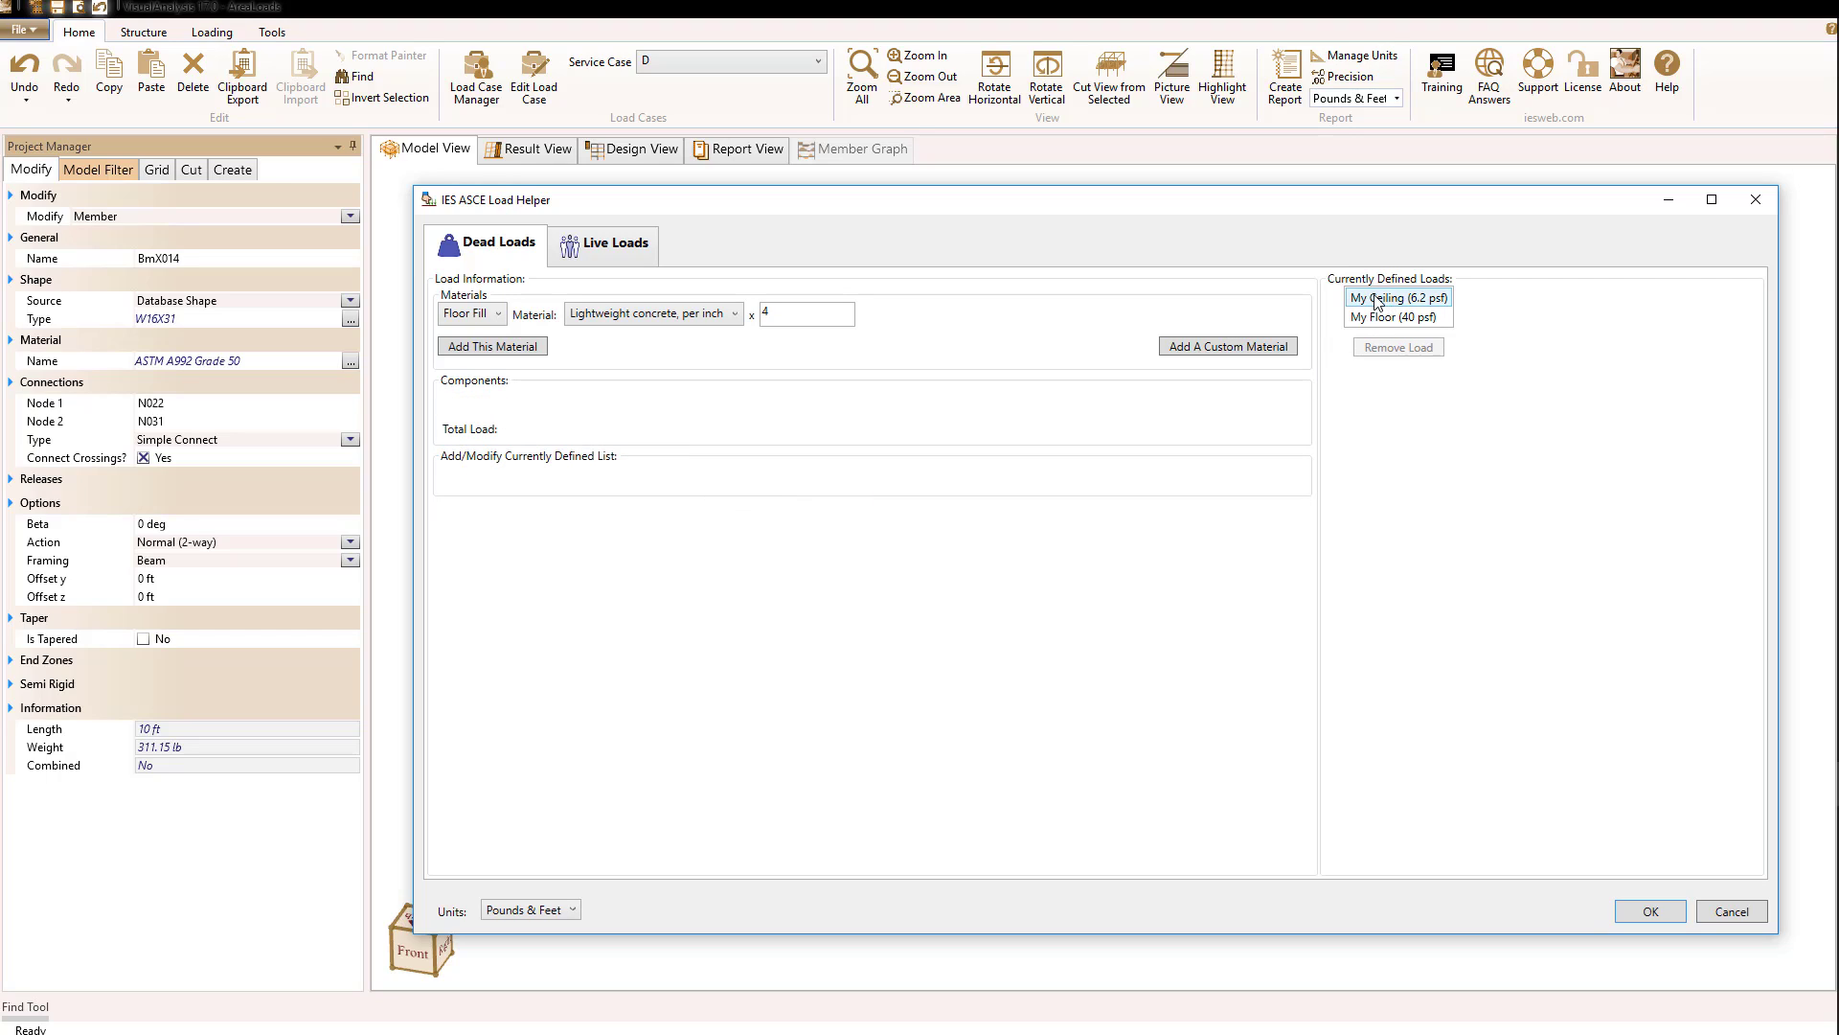
{"action": "left_click", "coordinate": [1389, 320]}
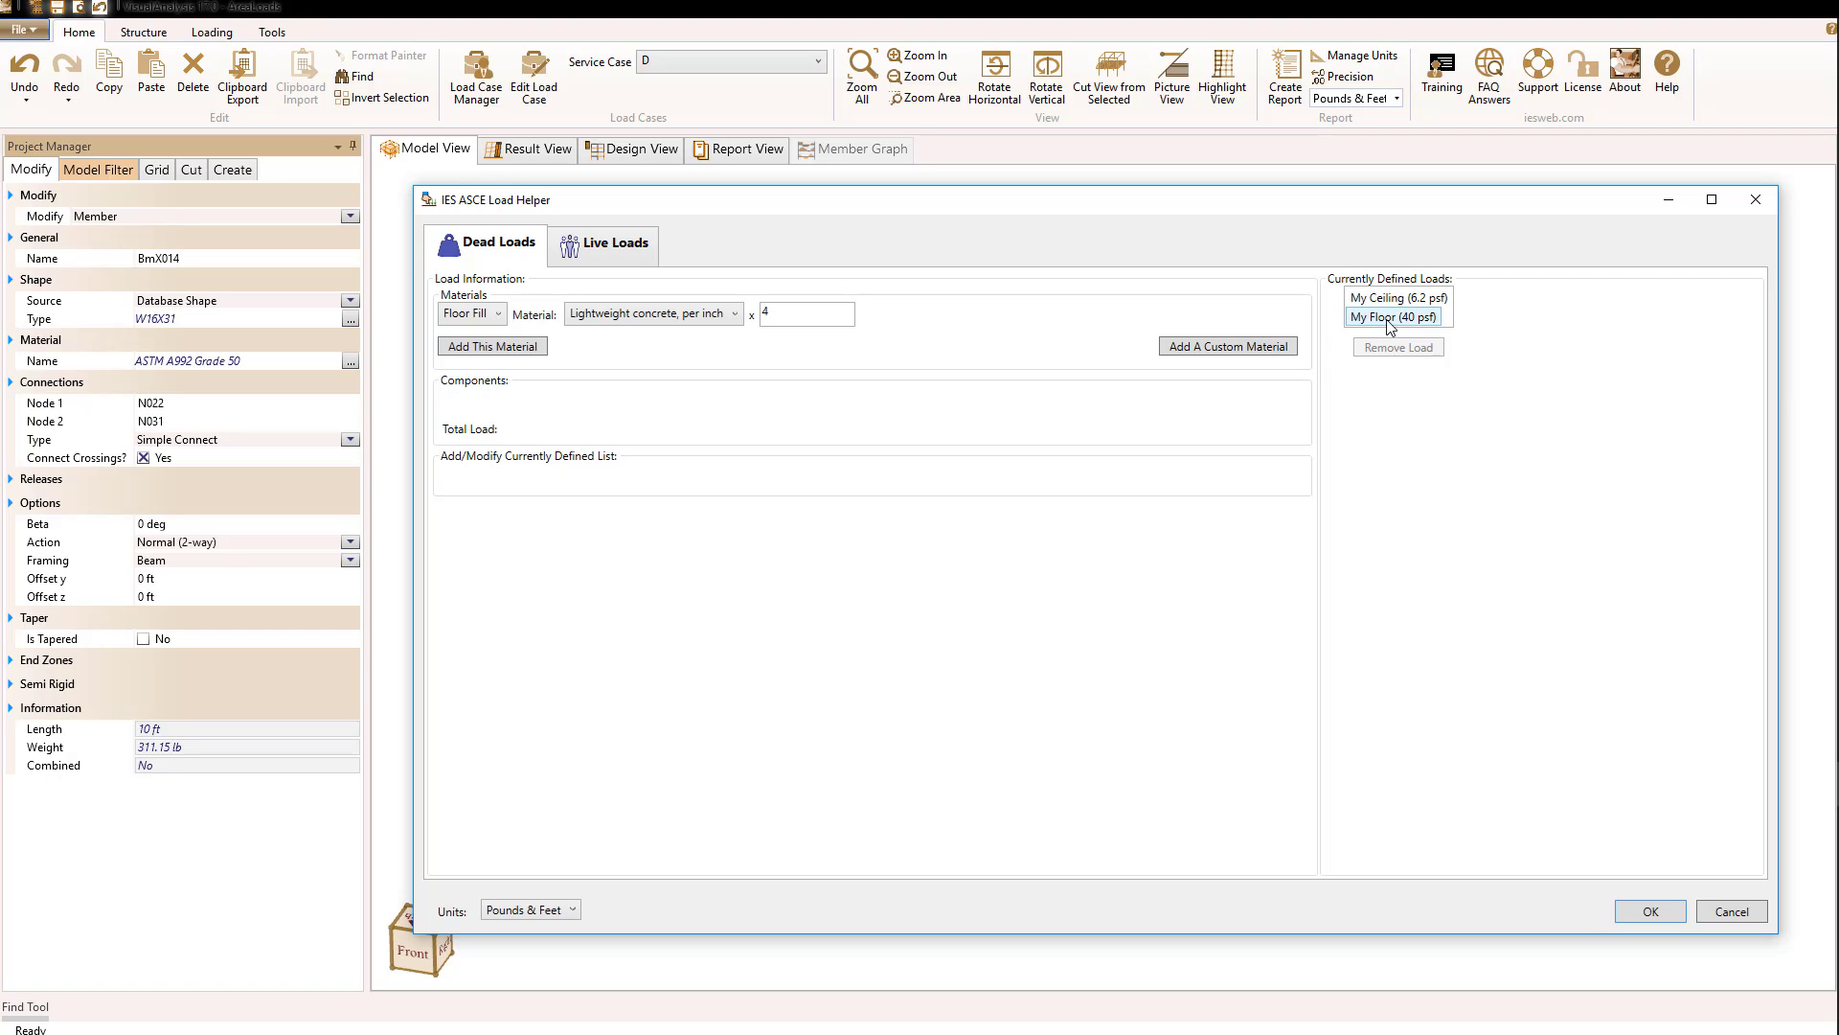
{"action": "left_click", "coordinate": [1630, 913]}
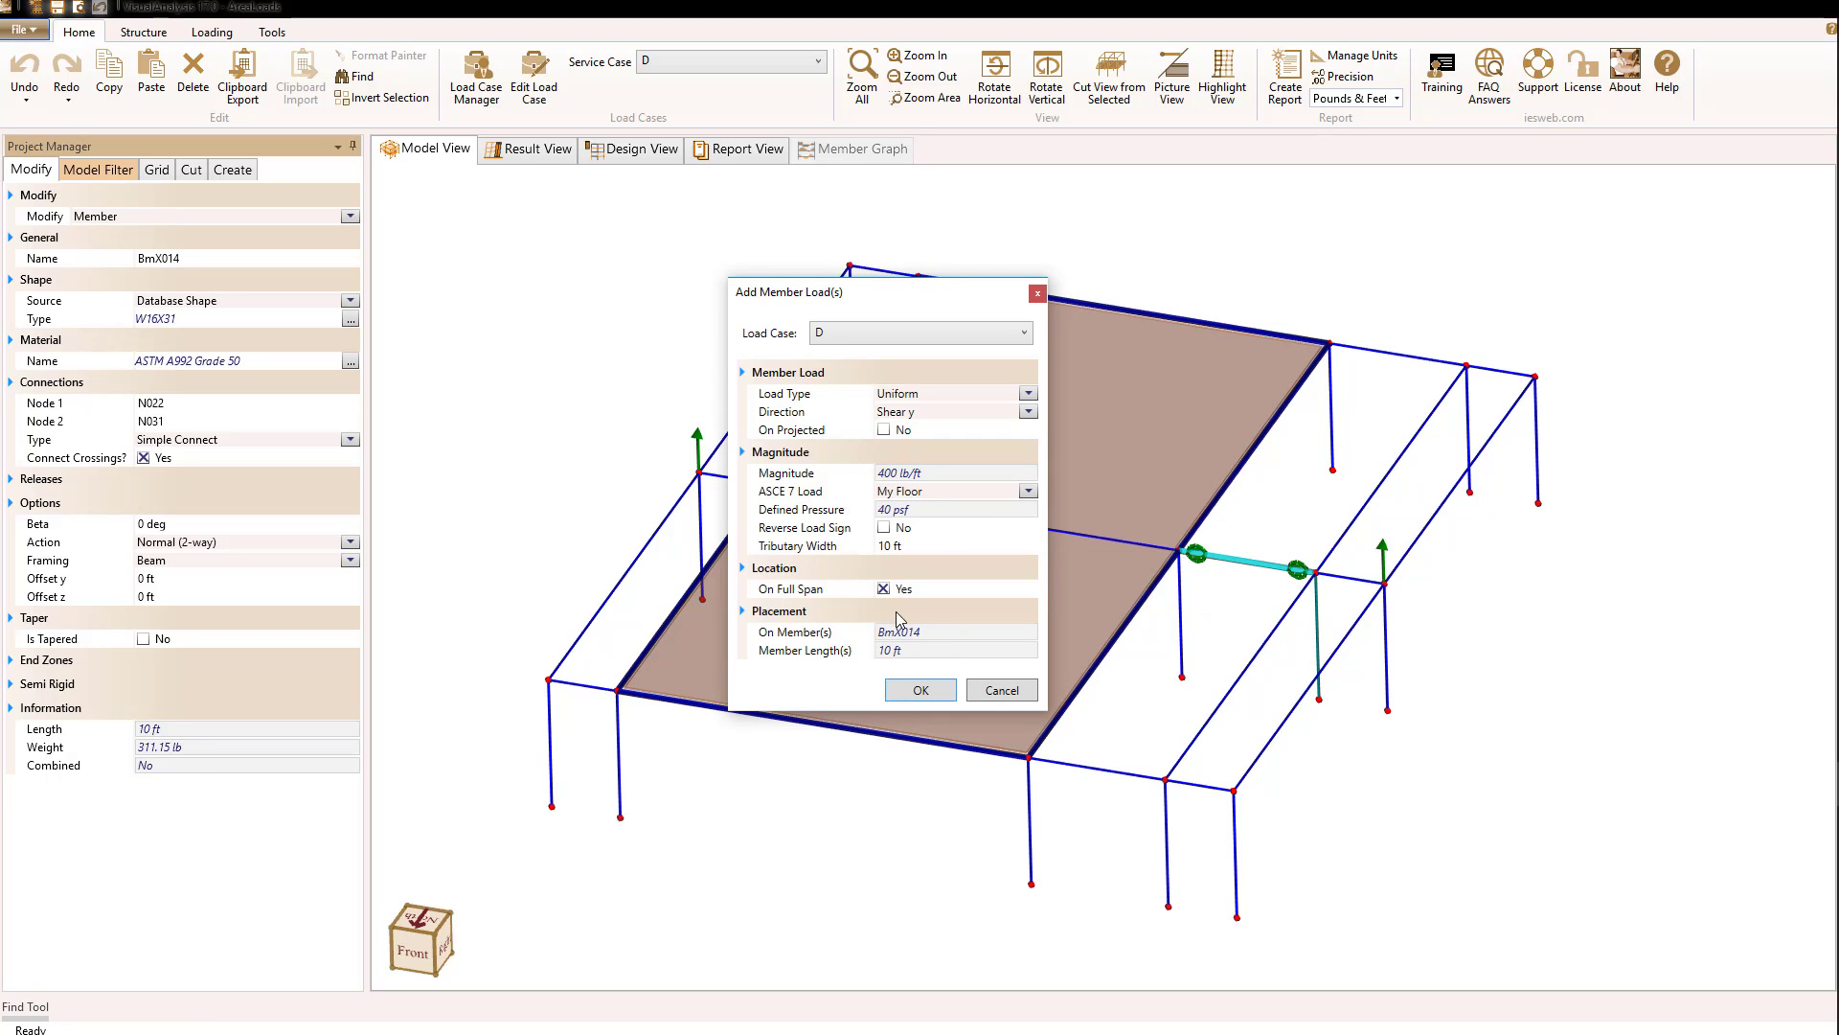
Set the member load's tributary width to 15 ft and apply the full-span My Floor load to beam BmX014
{"action": "left_click", "coordinate": [886, 545]}
{"action": "type", "text": "15"}
{"action": "left_click", "coordinate": [904, 510]}
{"action": "left_click", "coordinate": [914, 692]}
{"action": "left_click", "coordinate": [915, 692]}
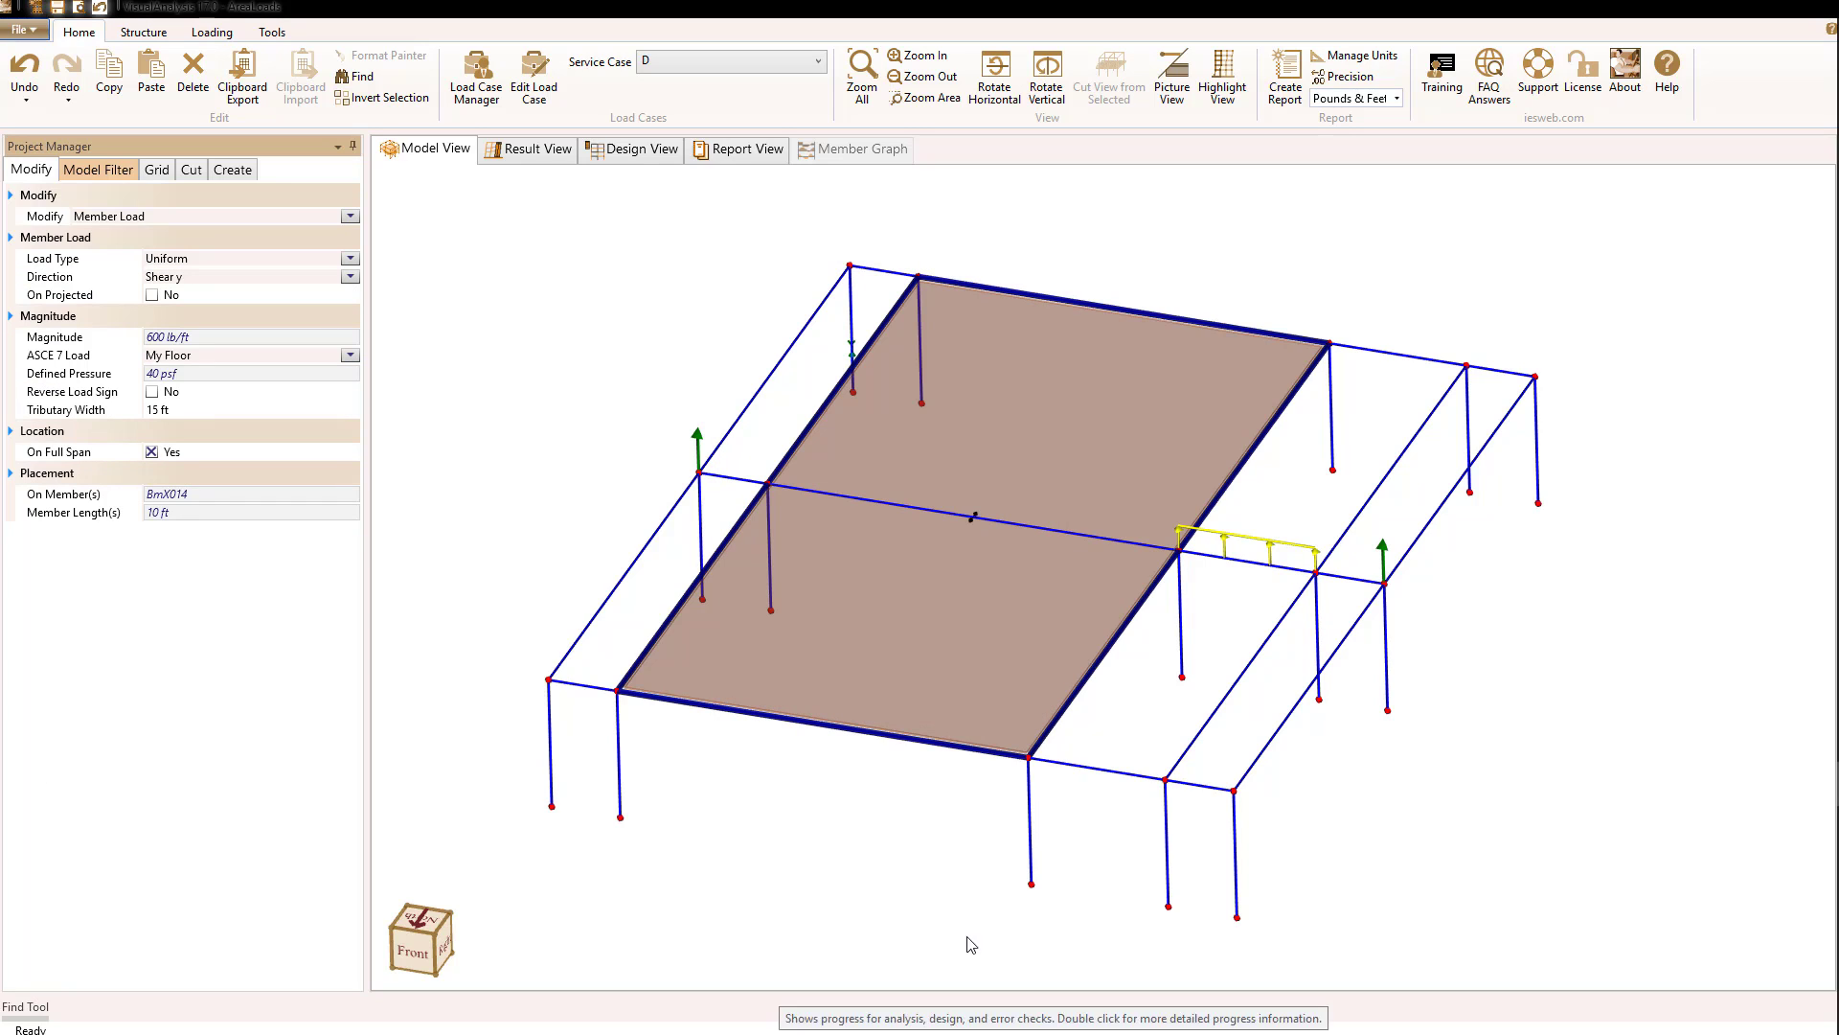
{"action": "left_click", "coordinate": [877, 830]}
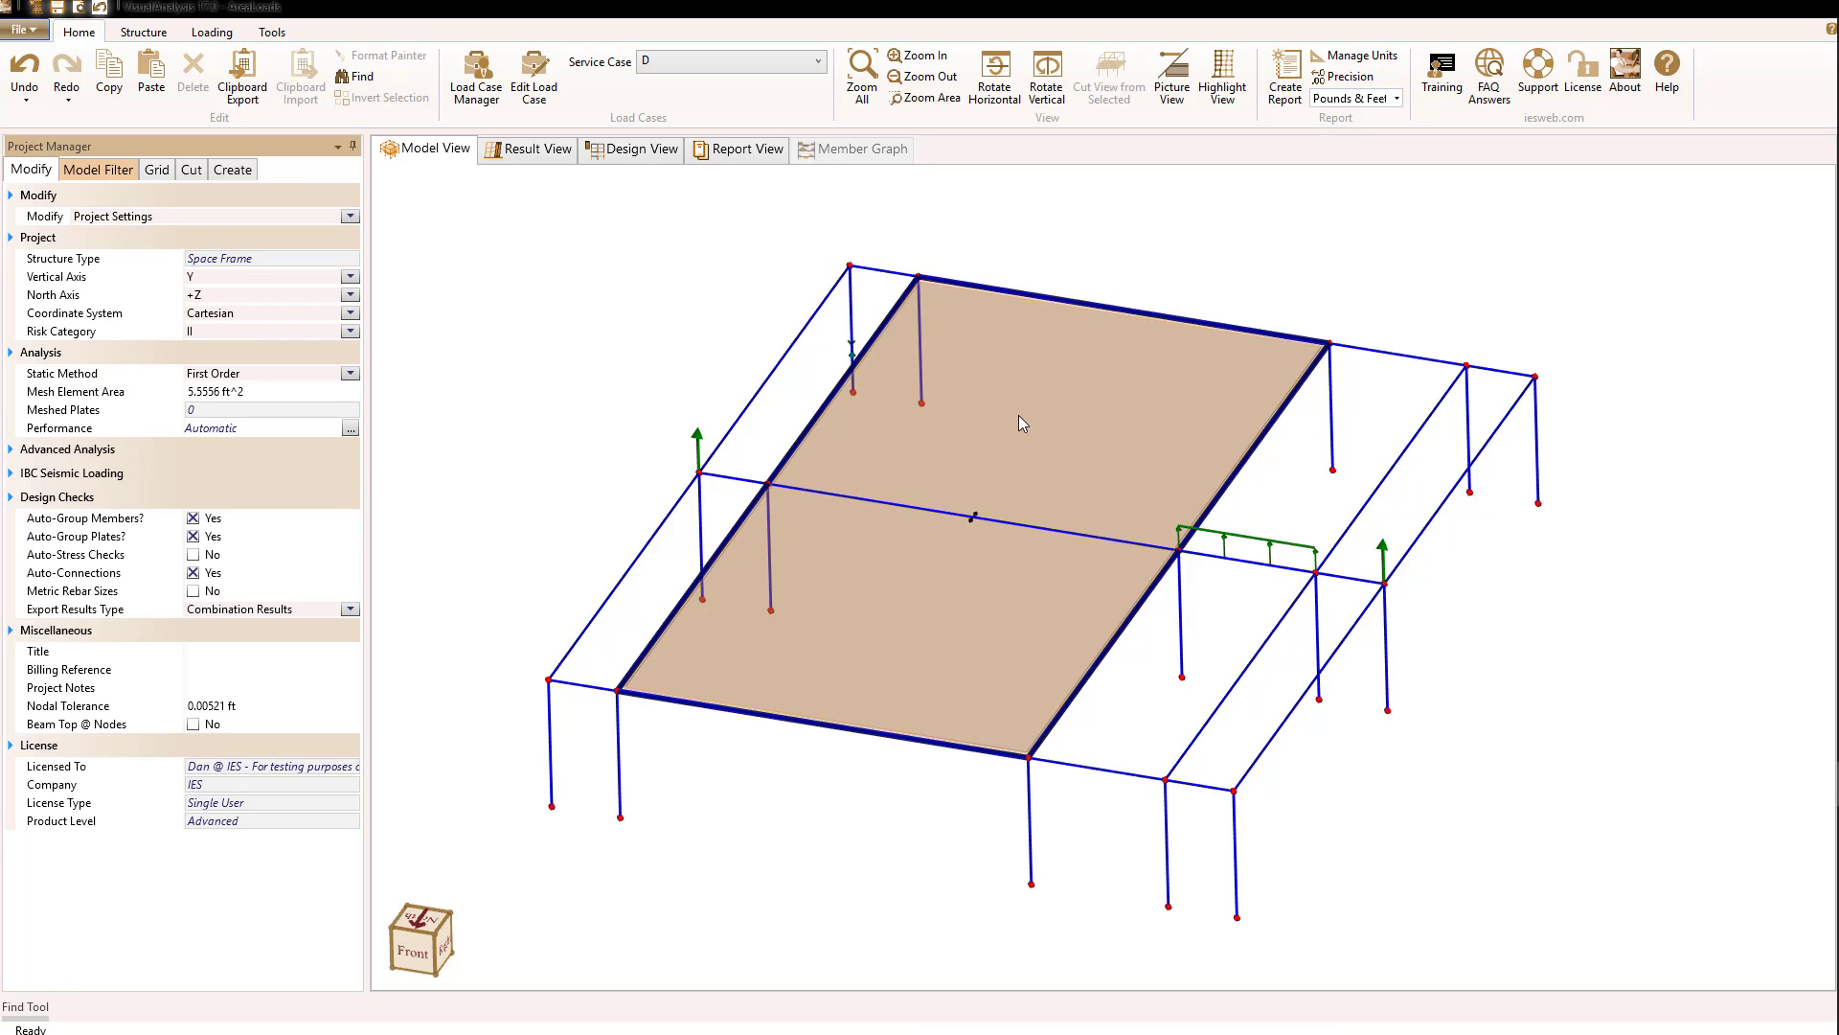
Apply a uniform area load to area A001 and assign it the My Ceiling ASCE 7 load
{"action": "left_click", "coordinate": [1022, 421]}
{"action": "right_click", "coordinate": [1019, 416]}
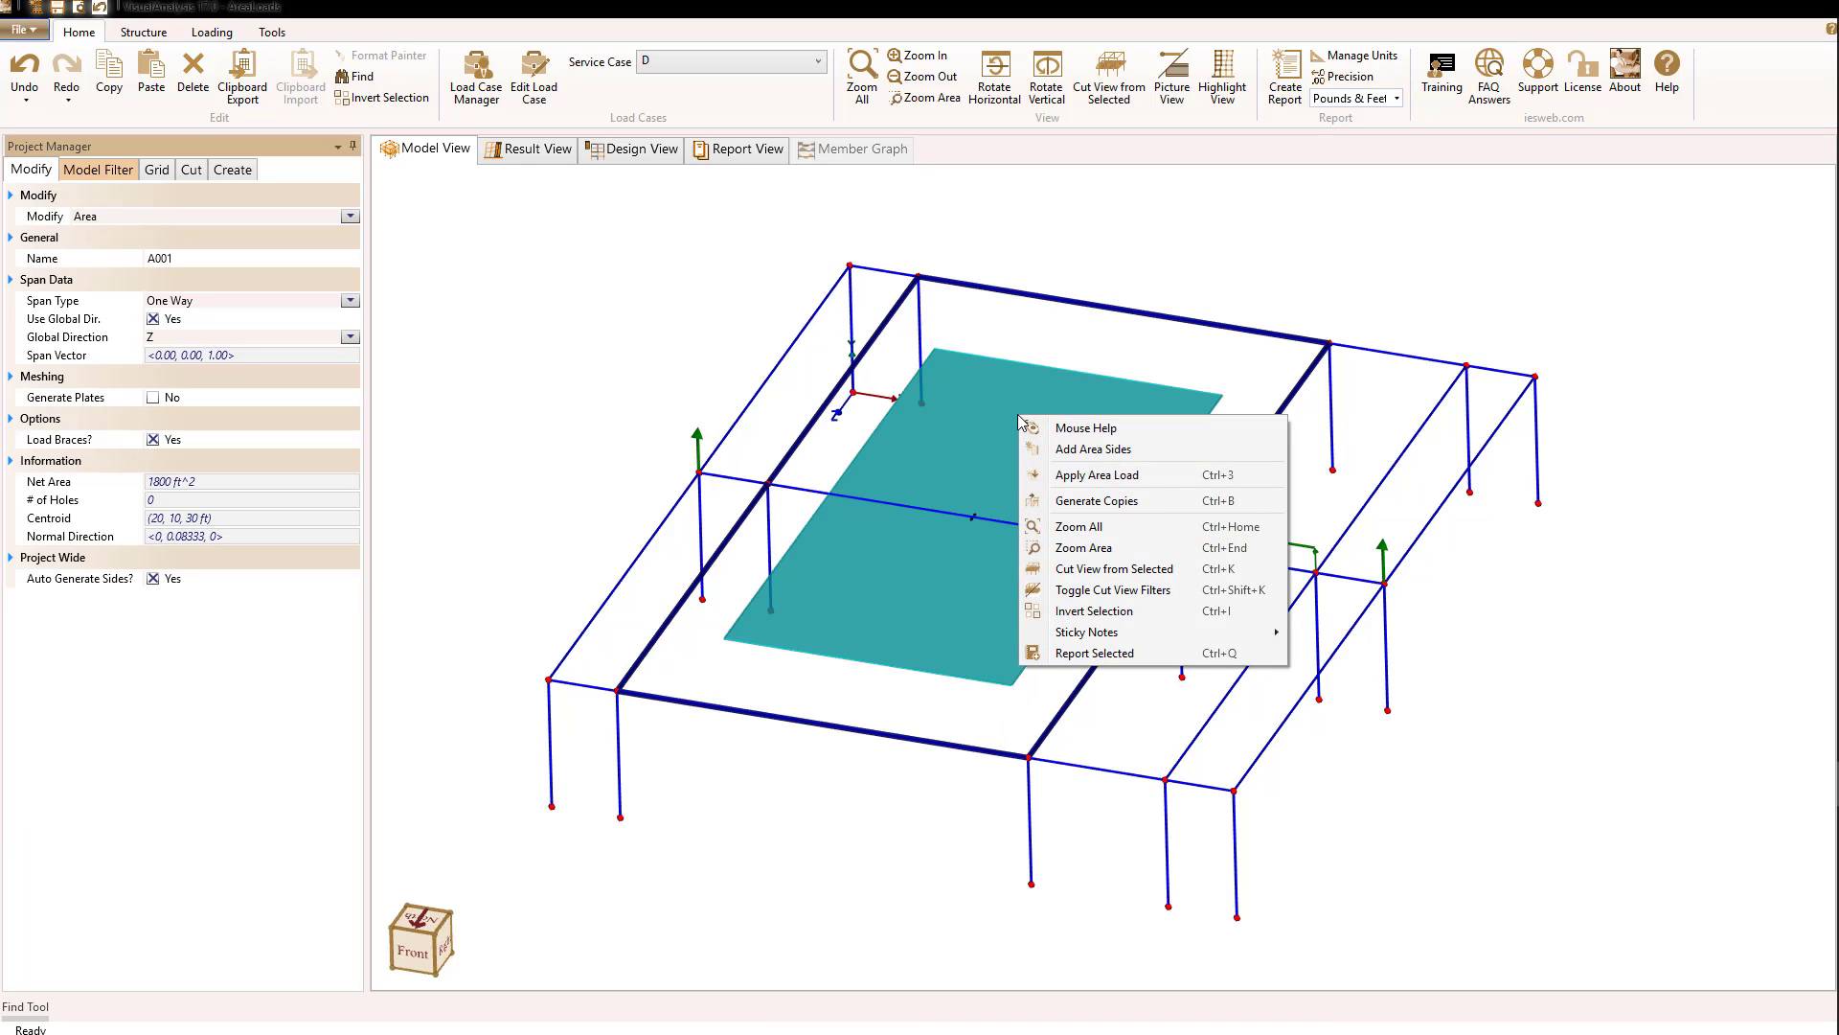
{"action": "left_click", "coordinate": [1061, 476]}
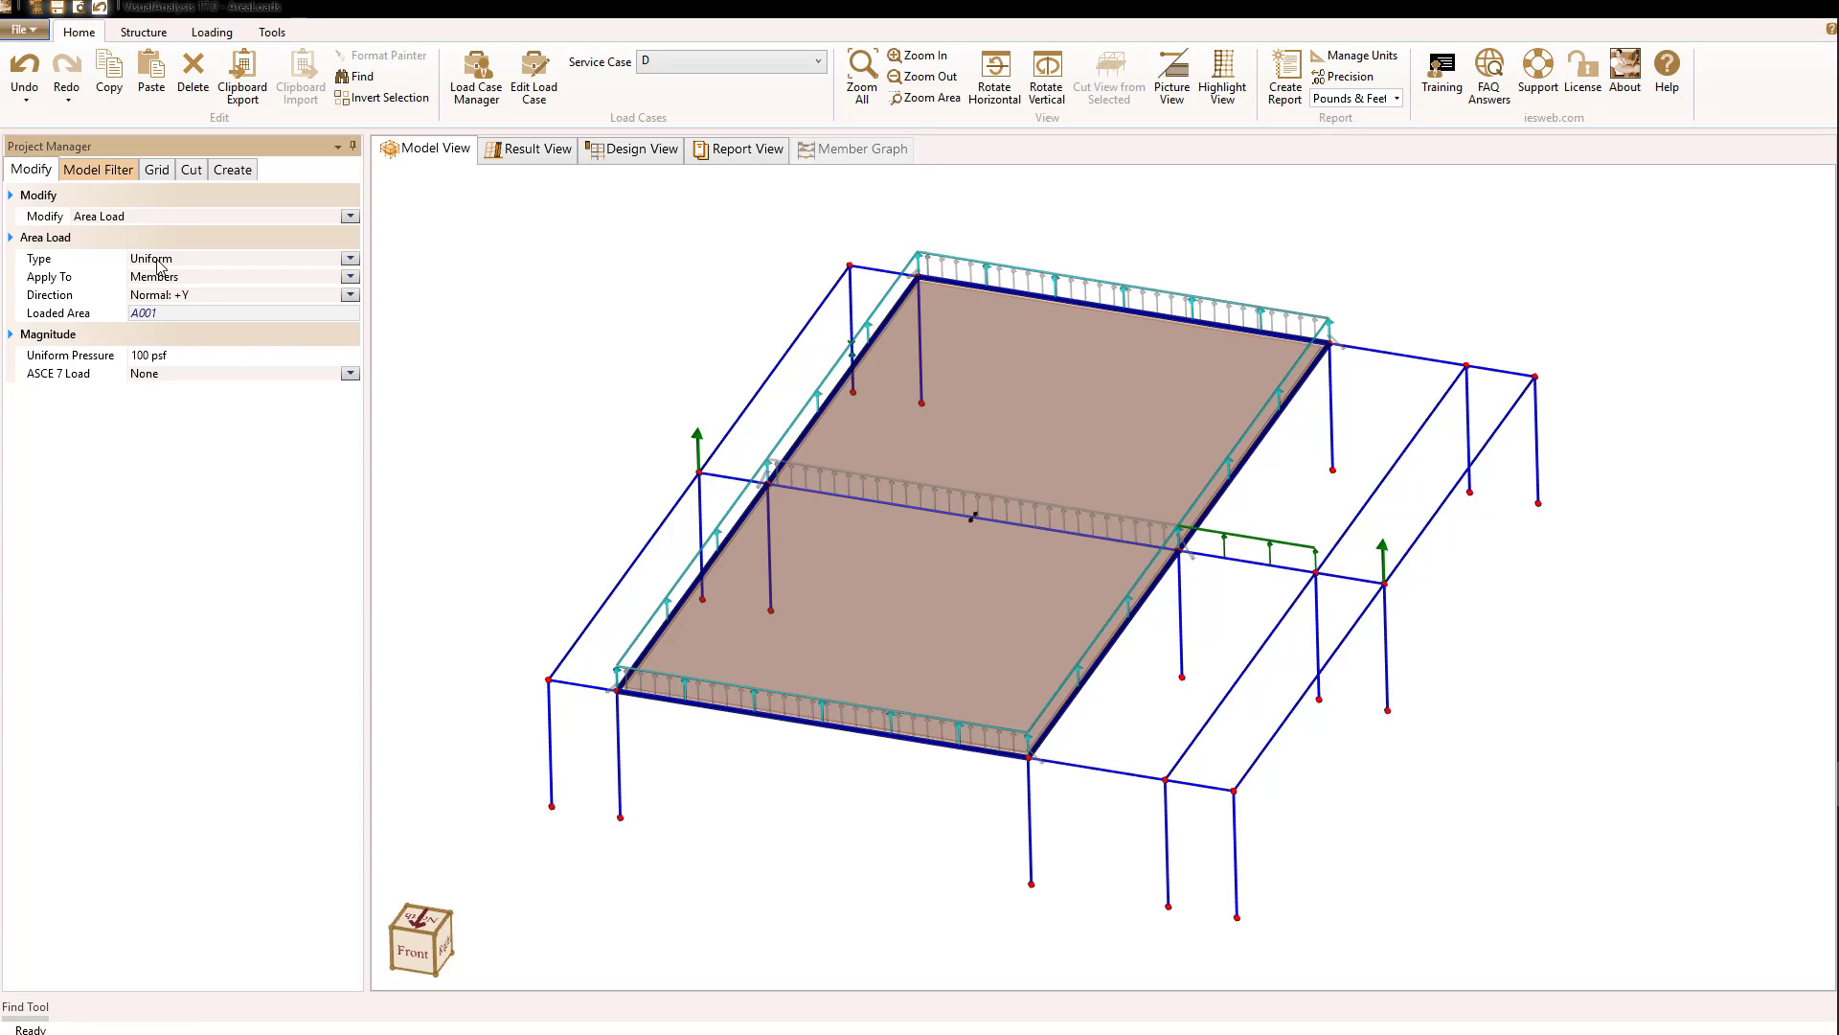
{"action": "left_click", "coordinate": [346, 259]}
{"action": "left_click", "coordinate": [345, 258]}
{"action": "left_click", "coordinate": [350, 375]}
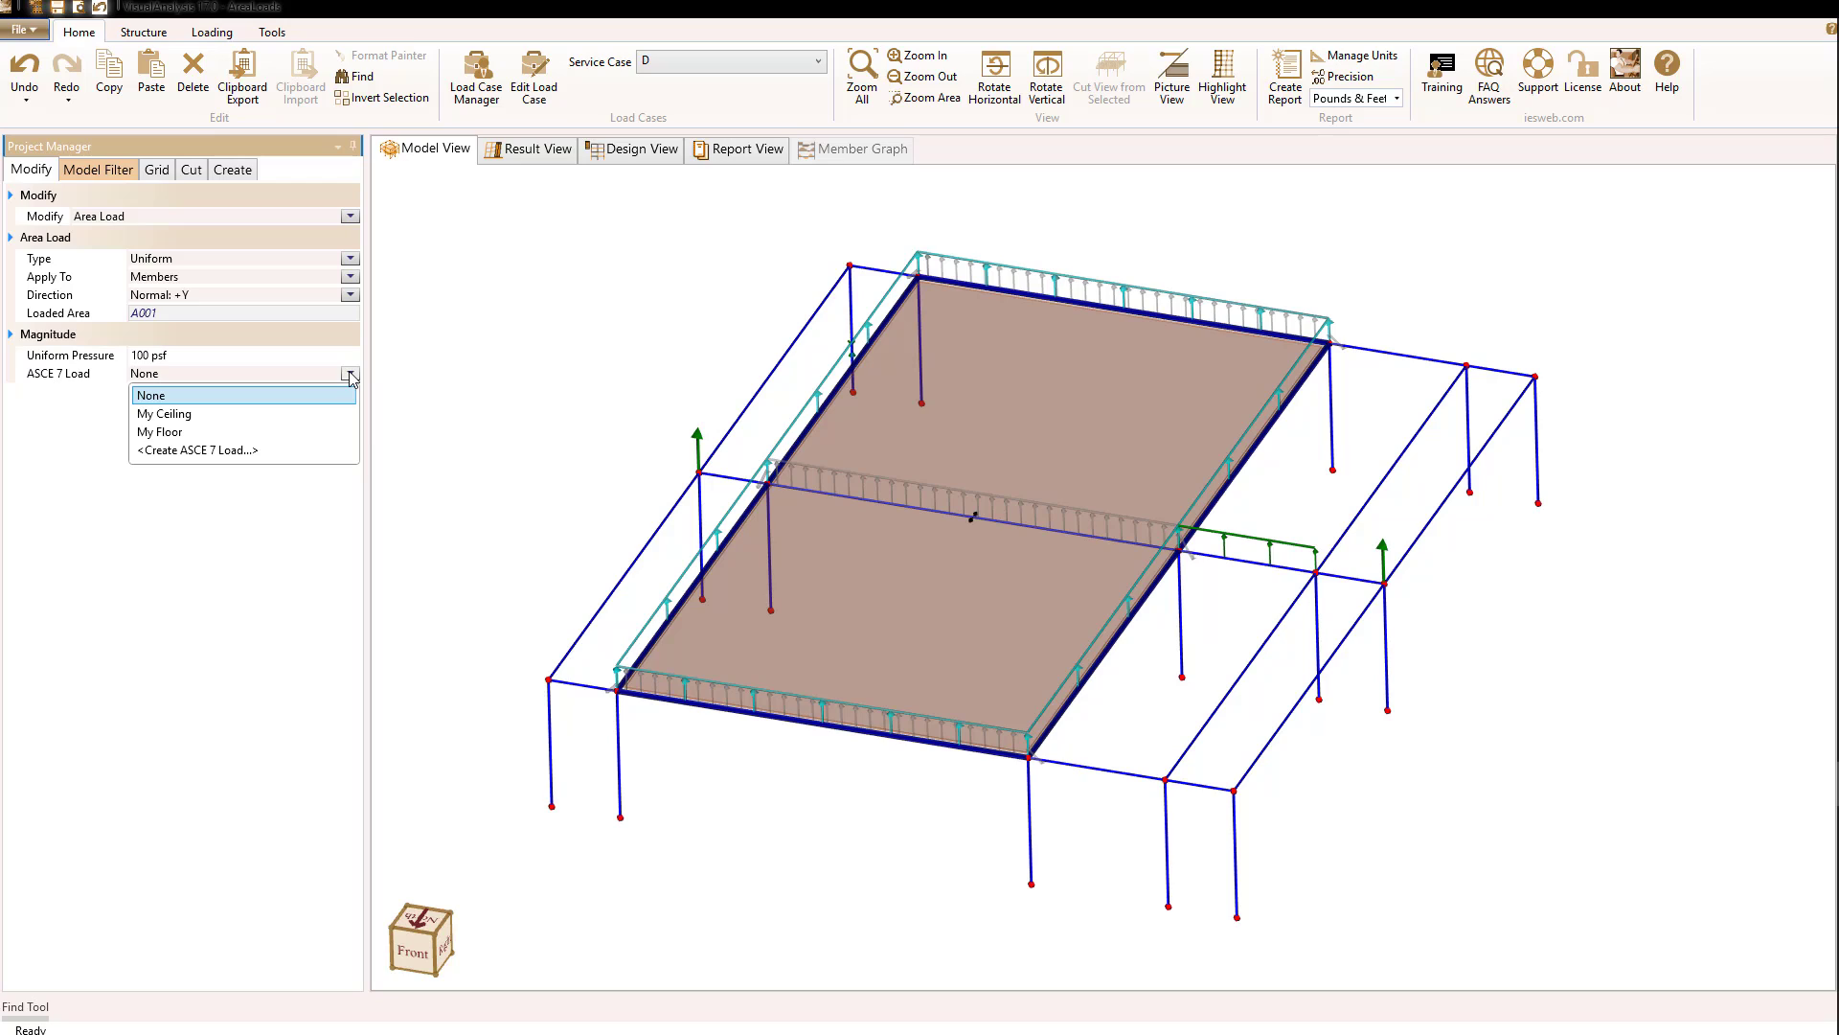
{"action": "left_click", "coordinate": [240, 414]}
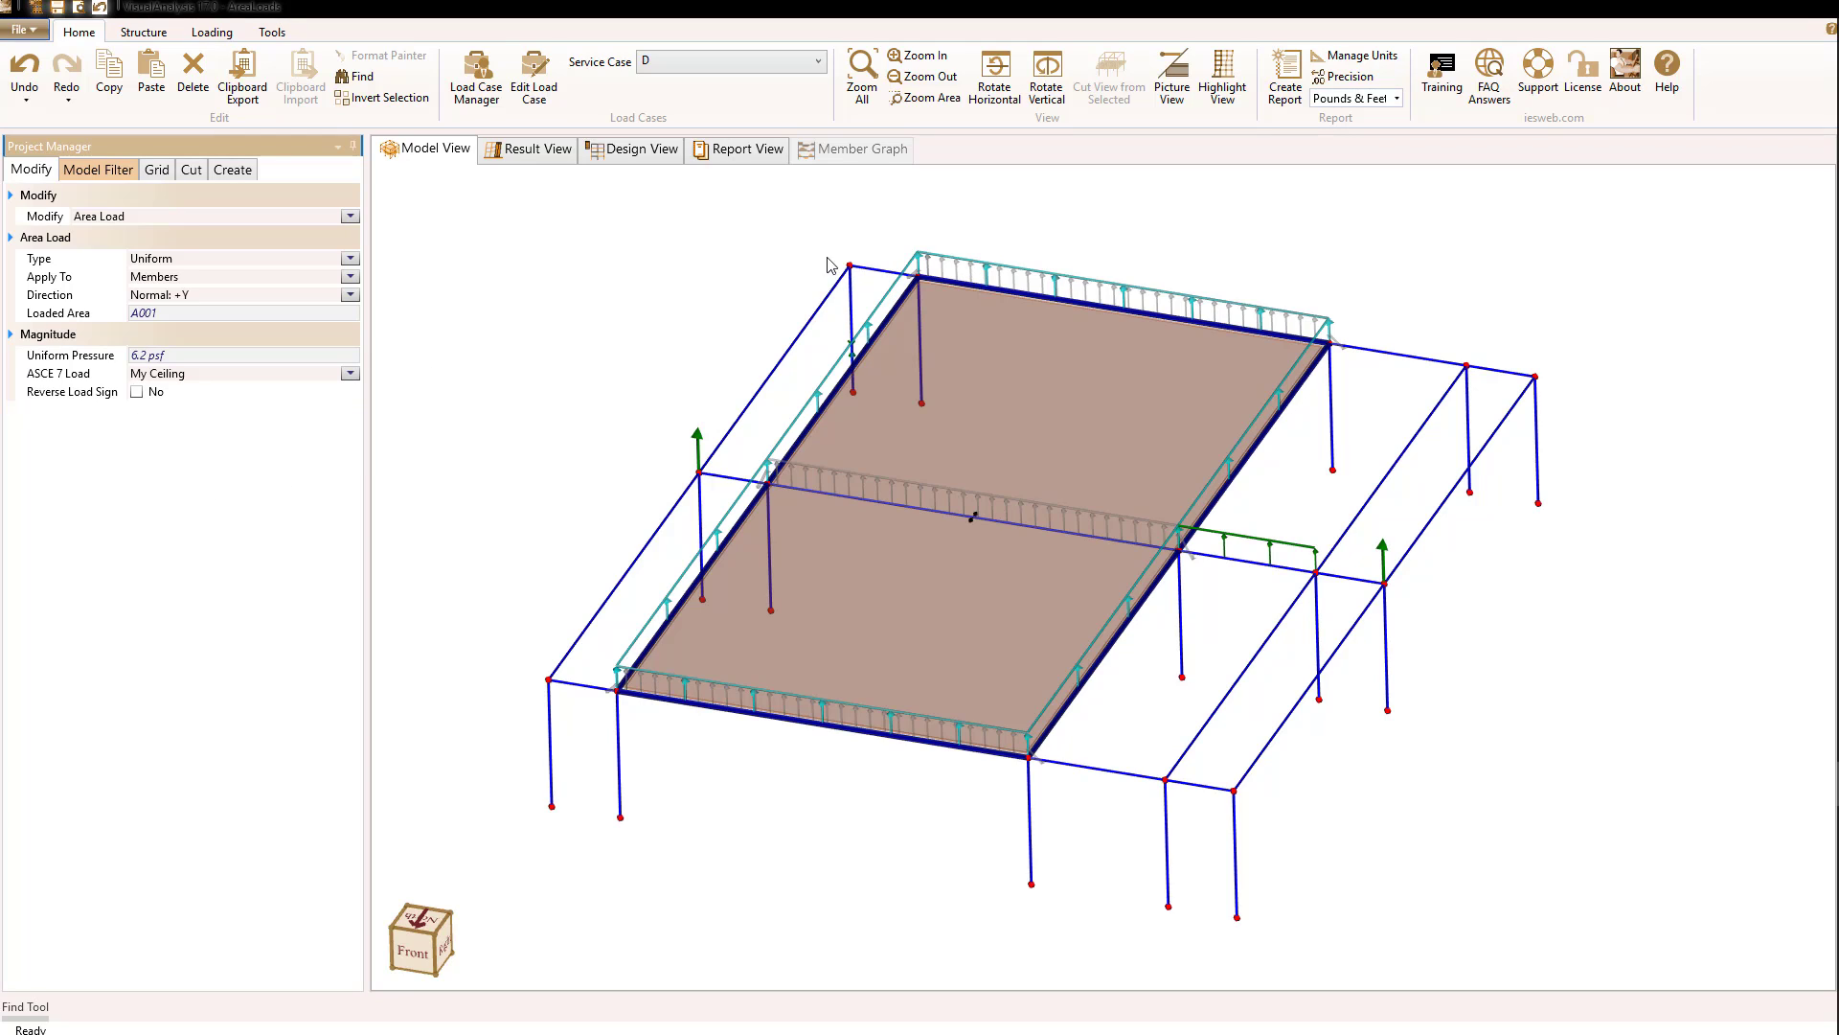
Reverse the load sign of the A001 area load, the N004 and N040 nodal loads, and the BmX014 member load
{"action": "left_click", "coordinate": [137, 393]}
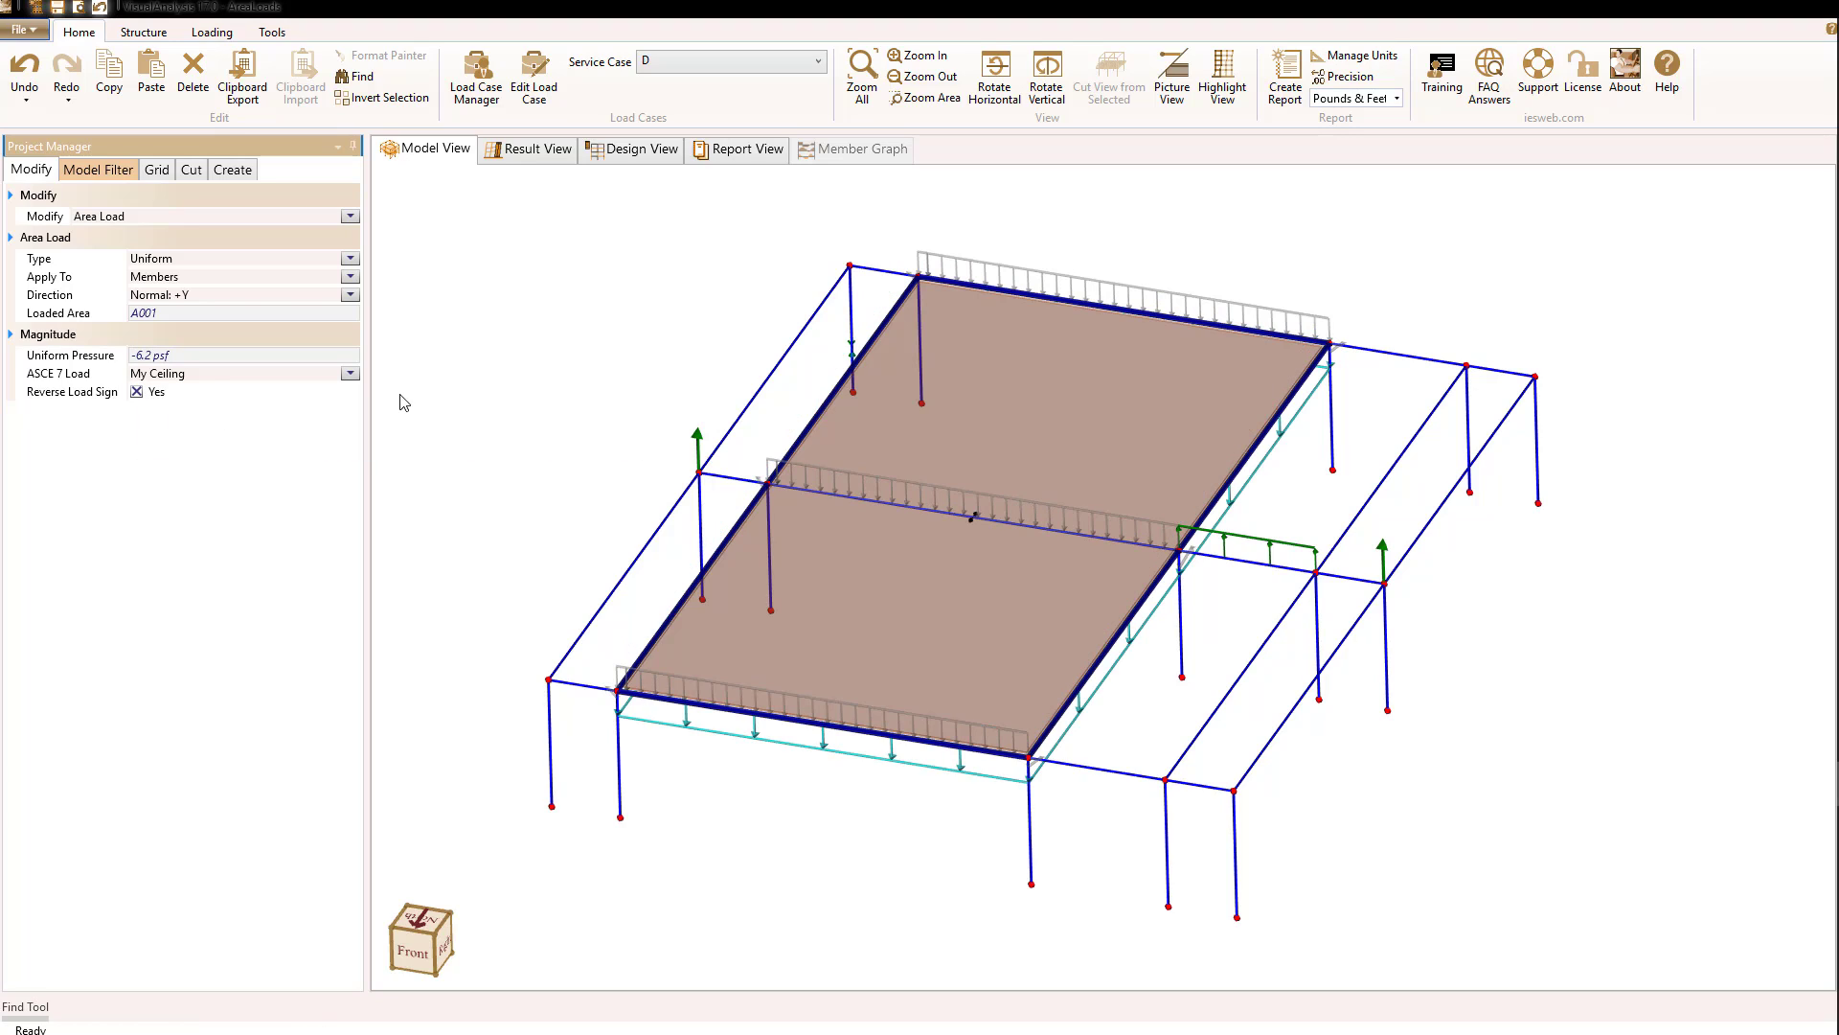
{"action": "left_click", "coordinate": [701, 446]}
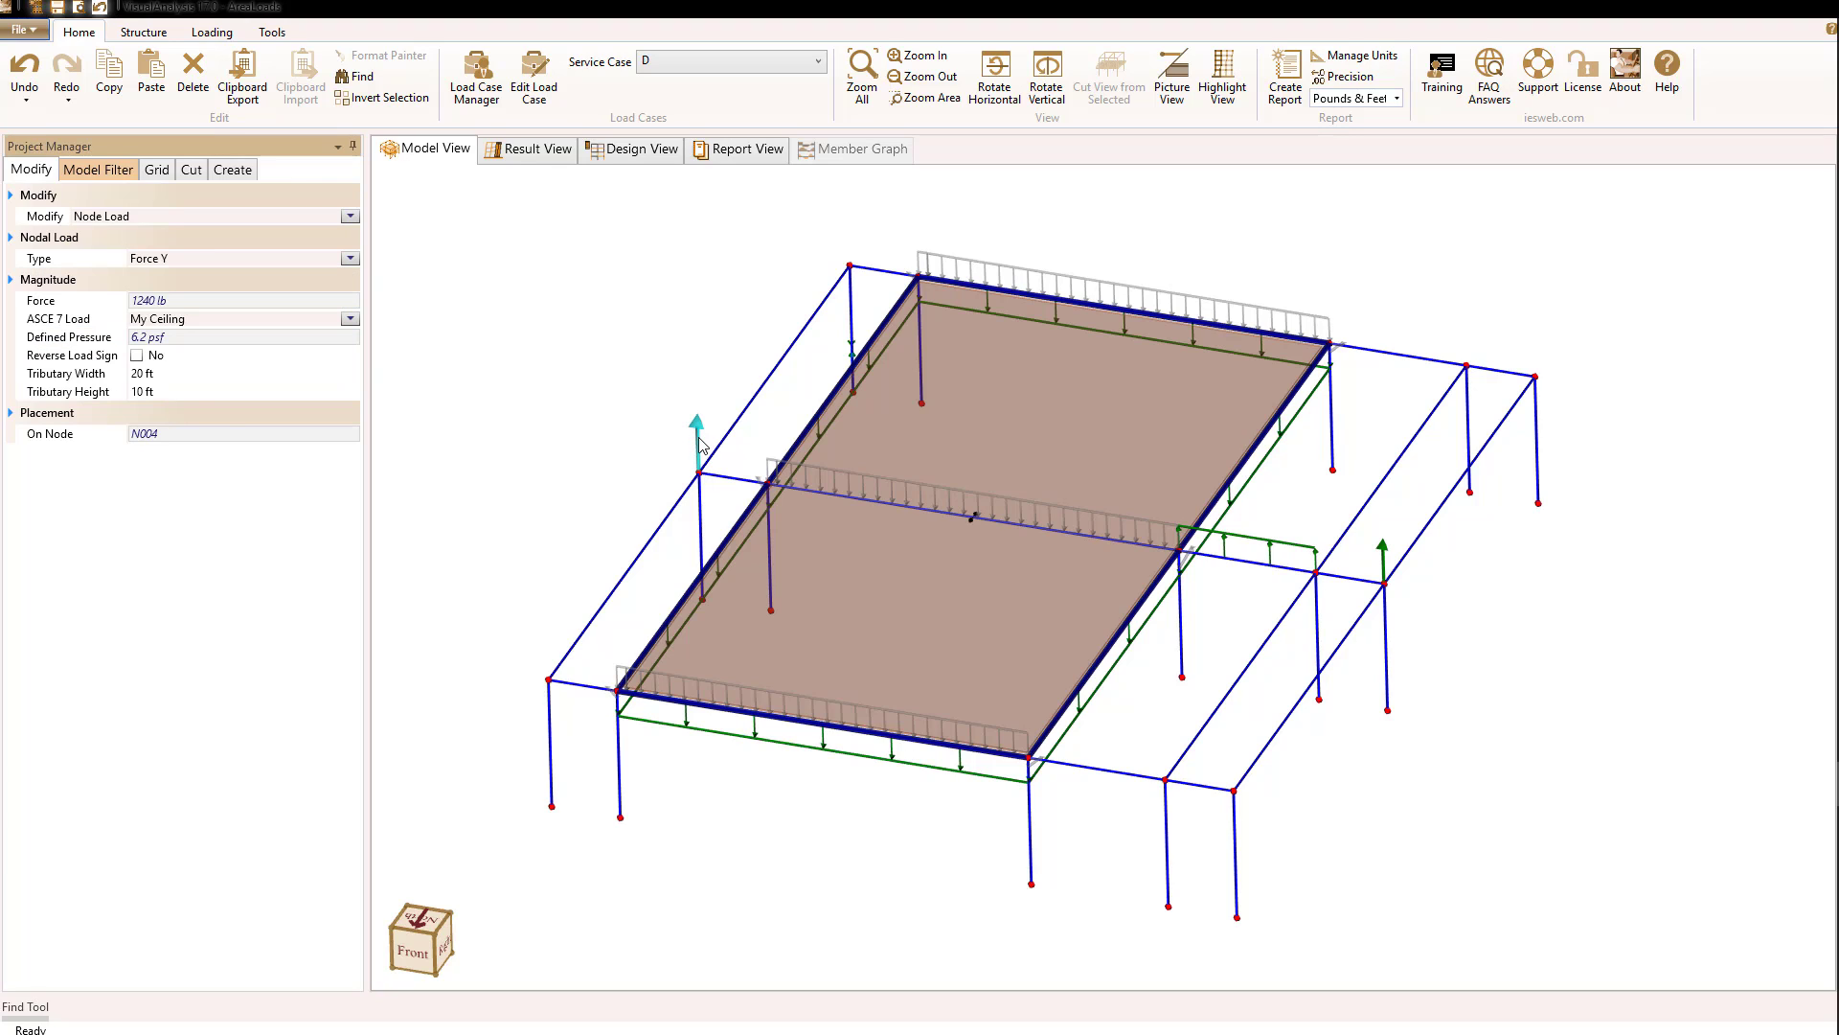
{"action": "left_click", "coordinate": [137, 355]}
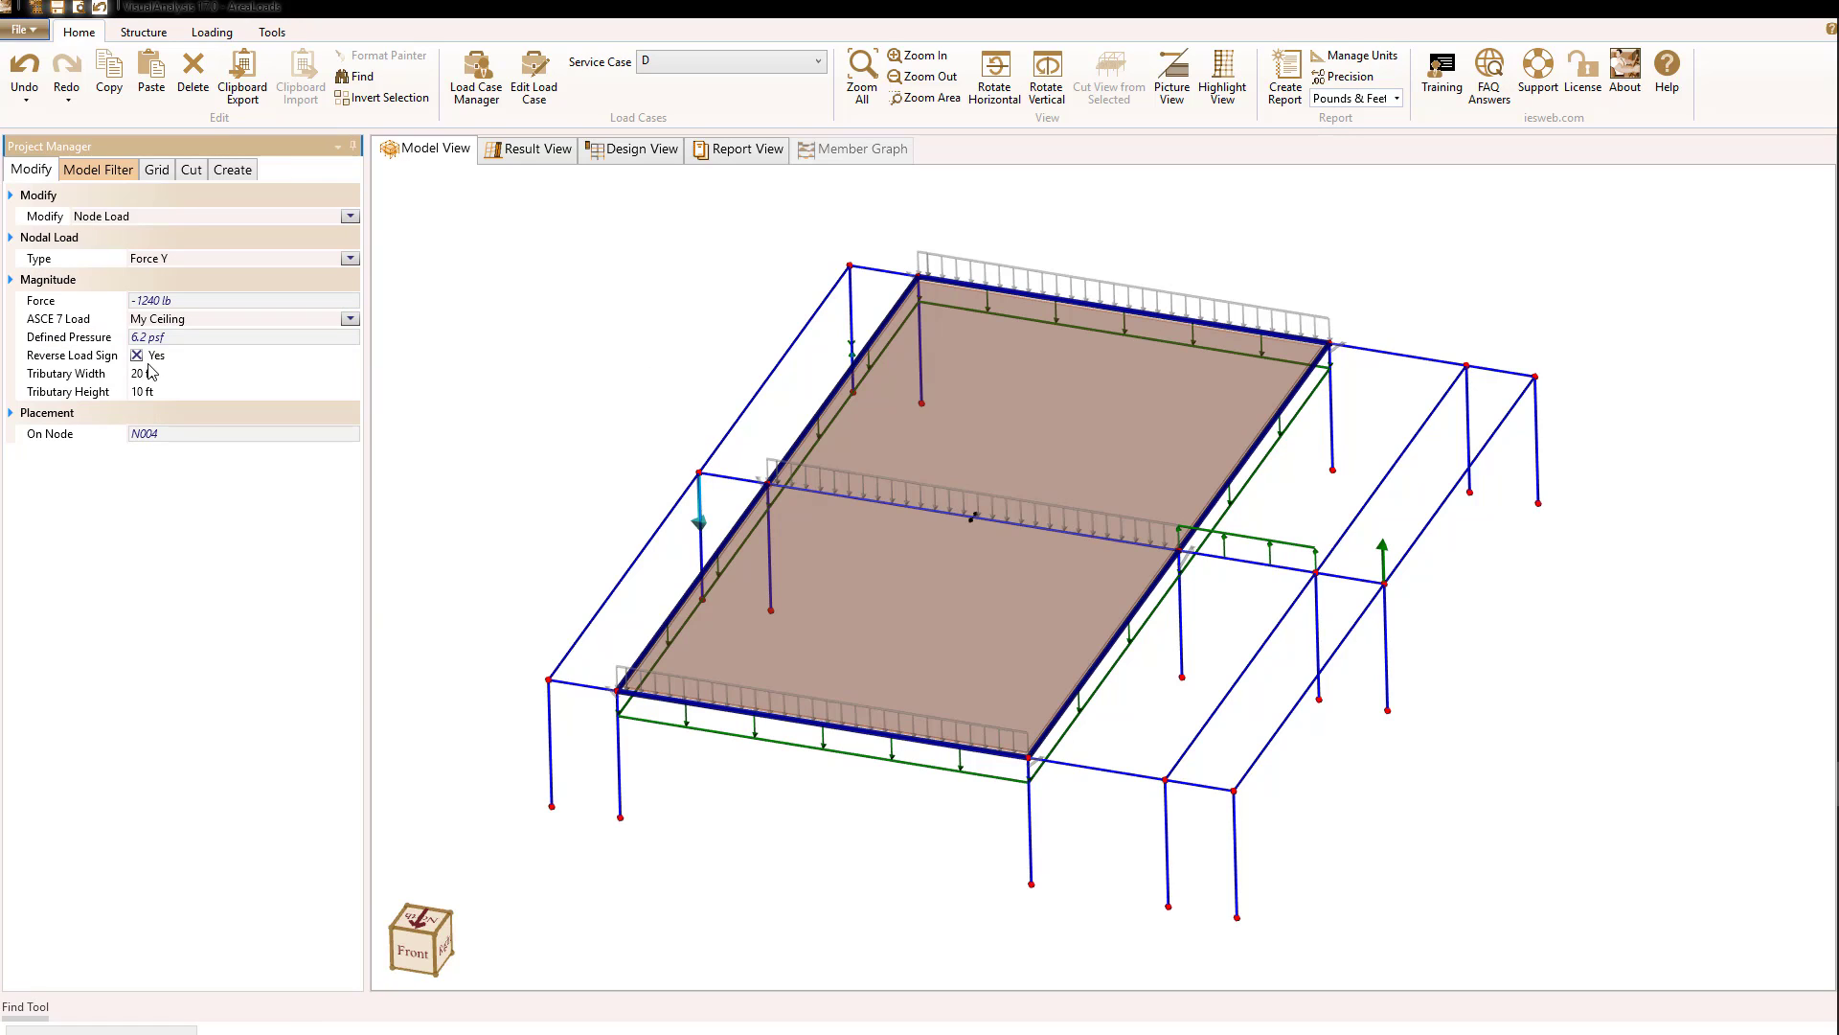
{"action": "left_click", "coordinate": [1301, 553]}
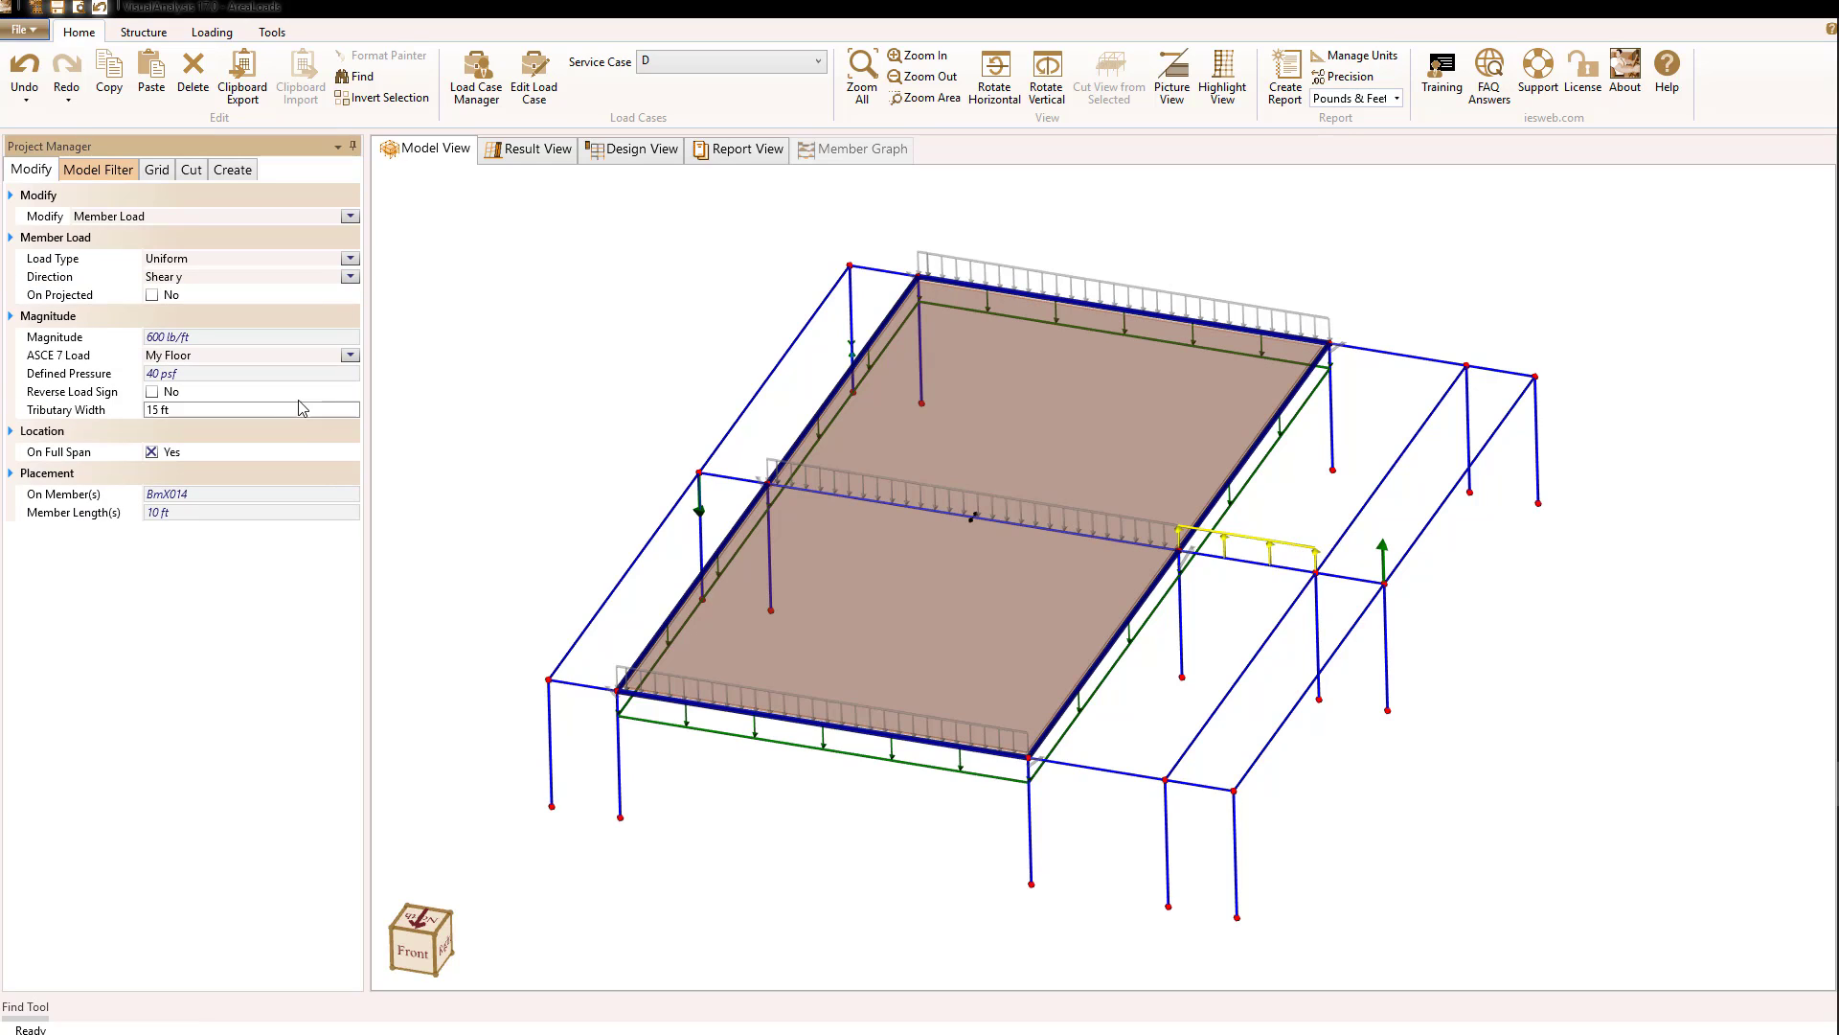
{"action": "left_click", "coordinate": [151, 392]}
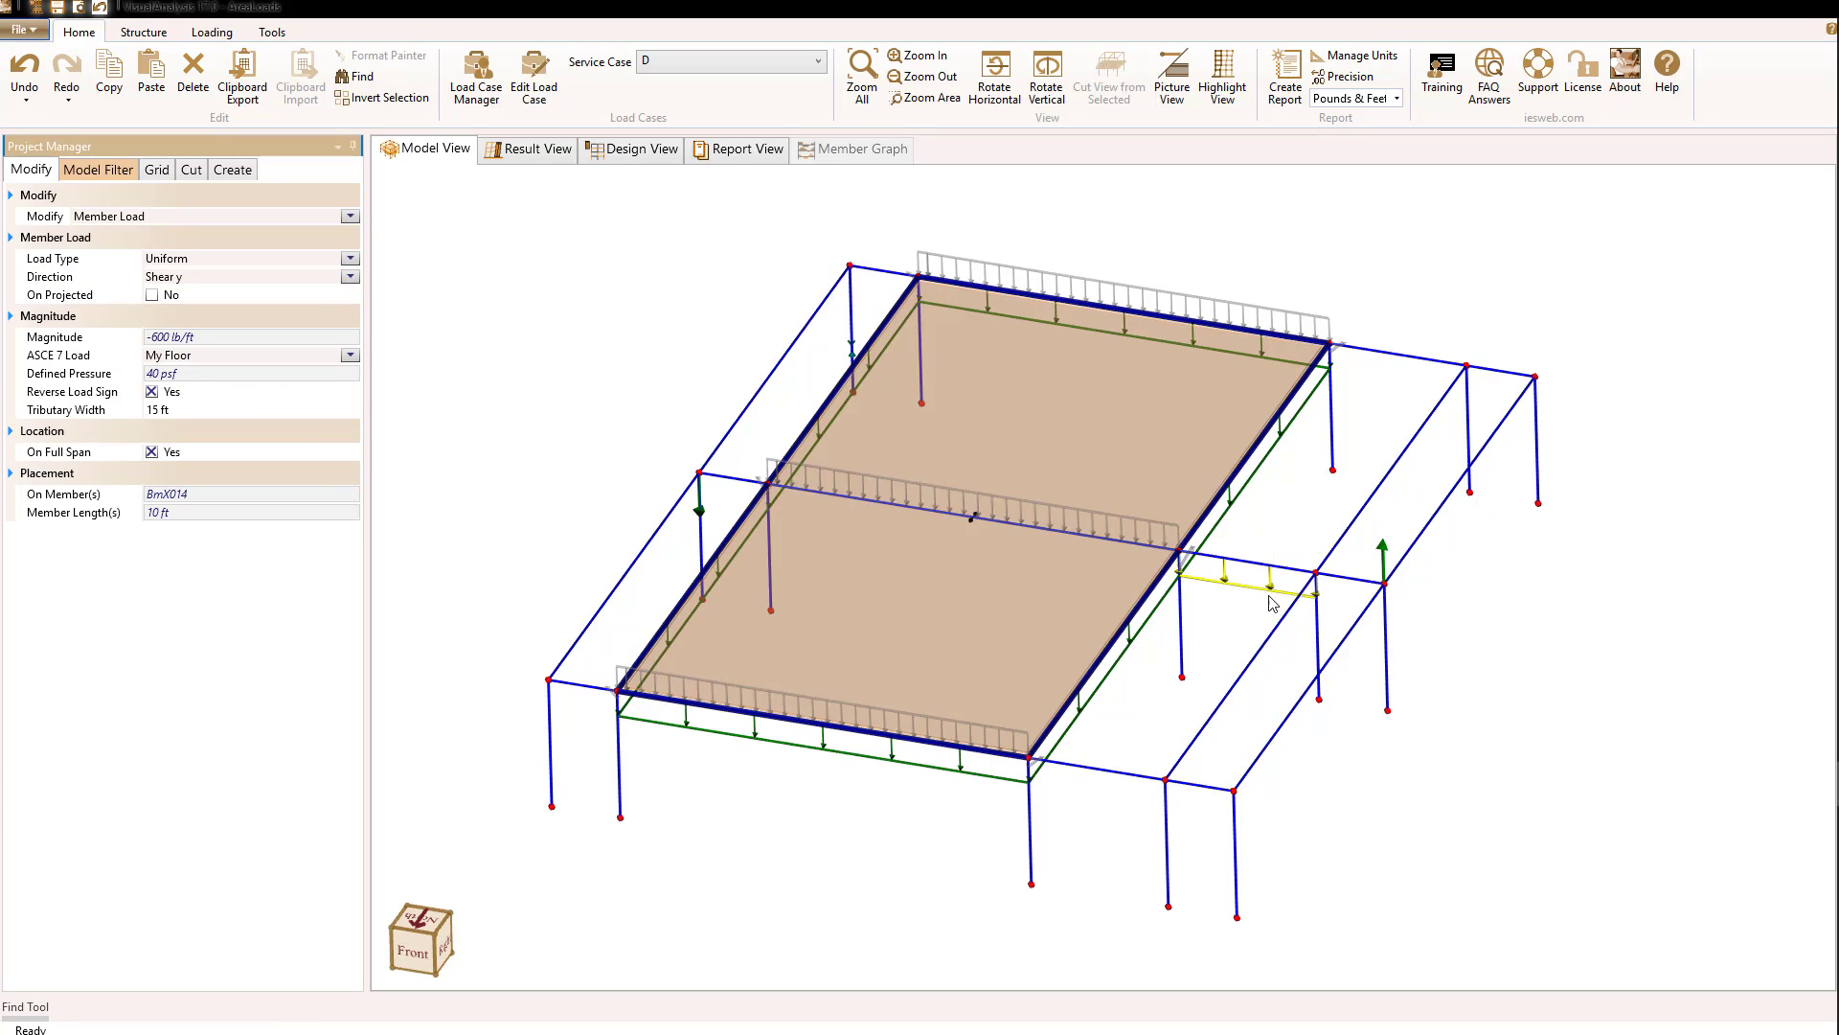
{"action": "left_click", "coordinate": [1379, 558]}
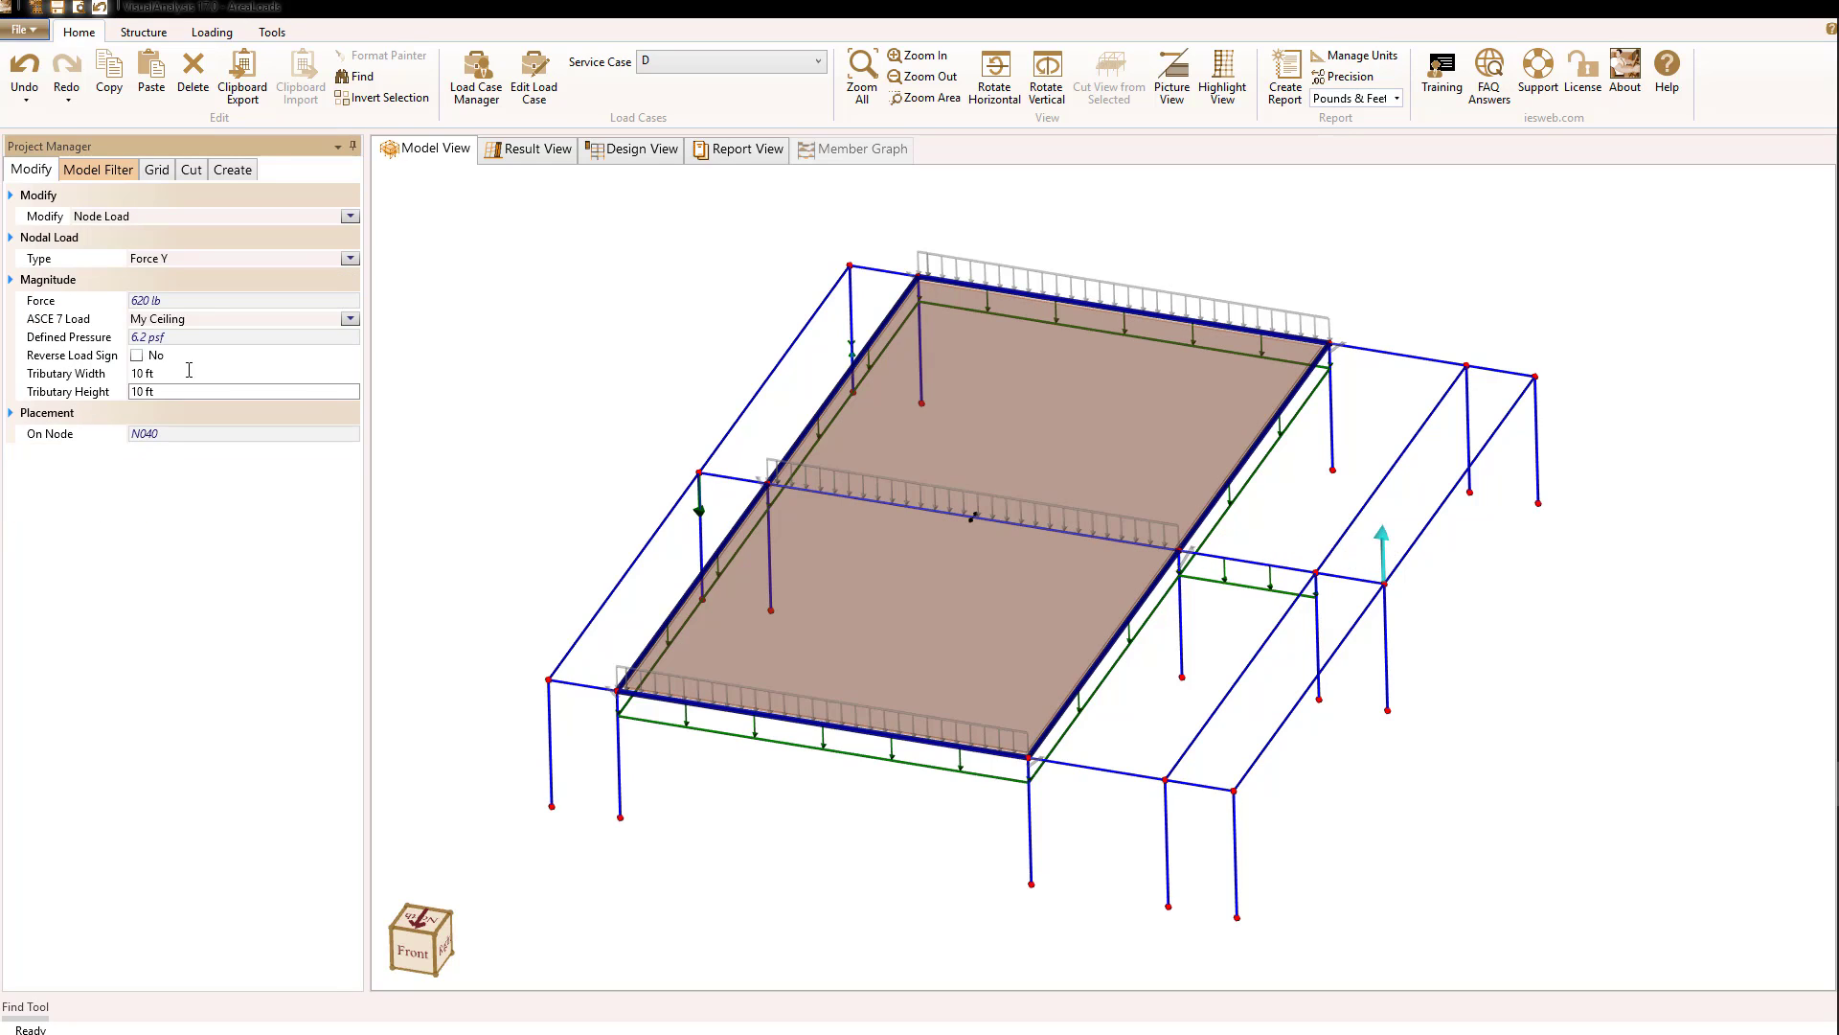
{"action": "left_click", "coordinate": [137, 356]}
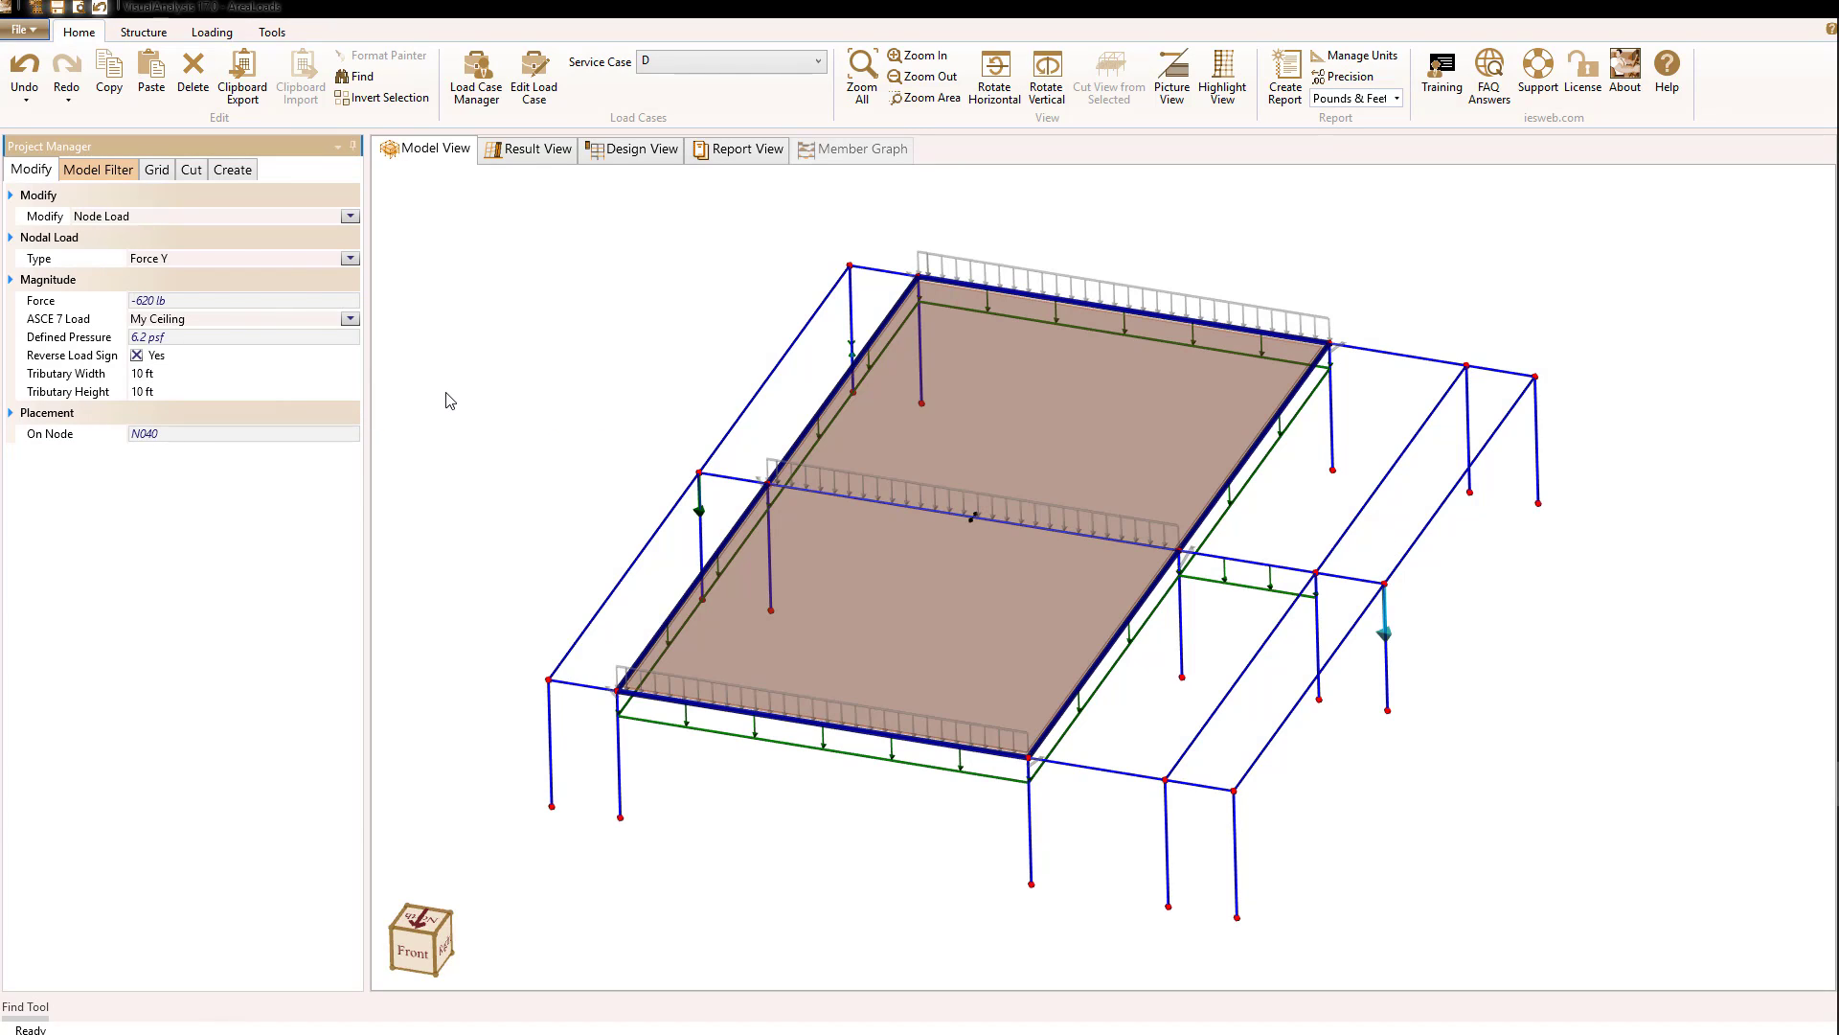
{"action": "left_click", "coordinate": [429, 418]}
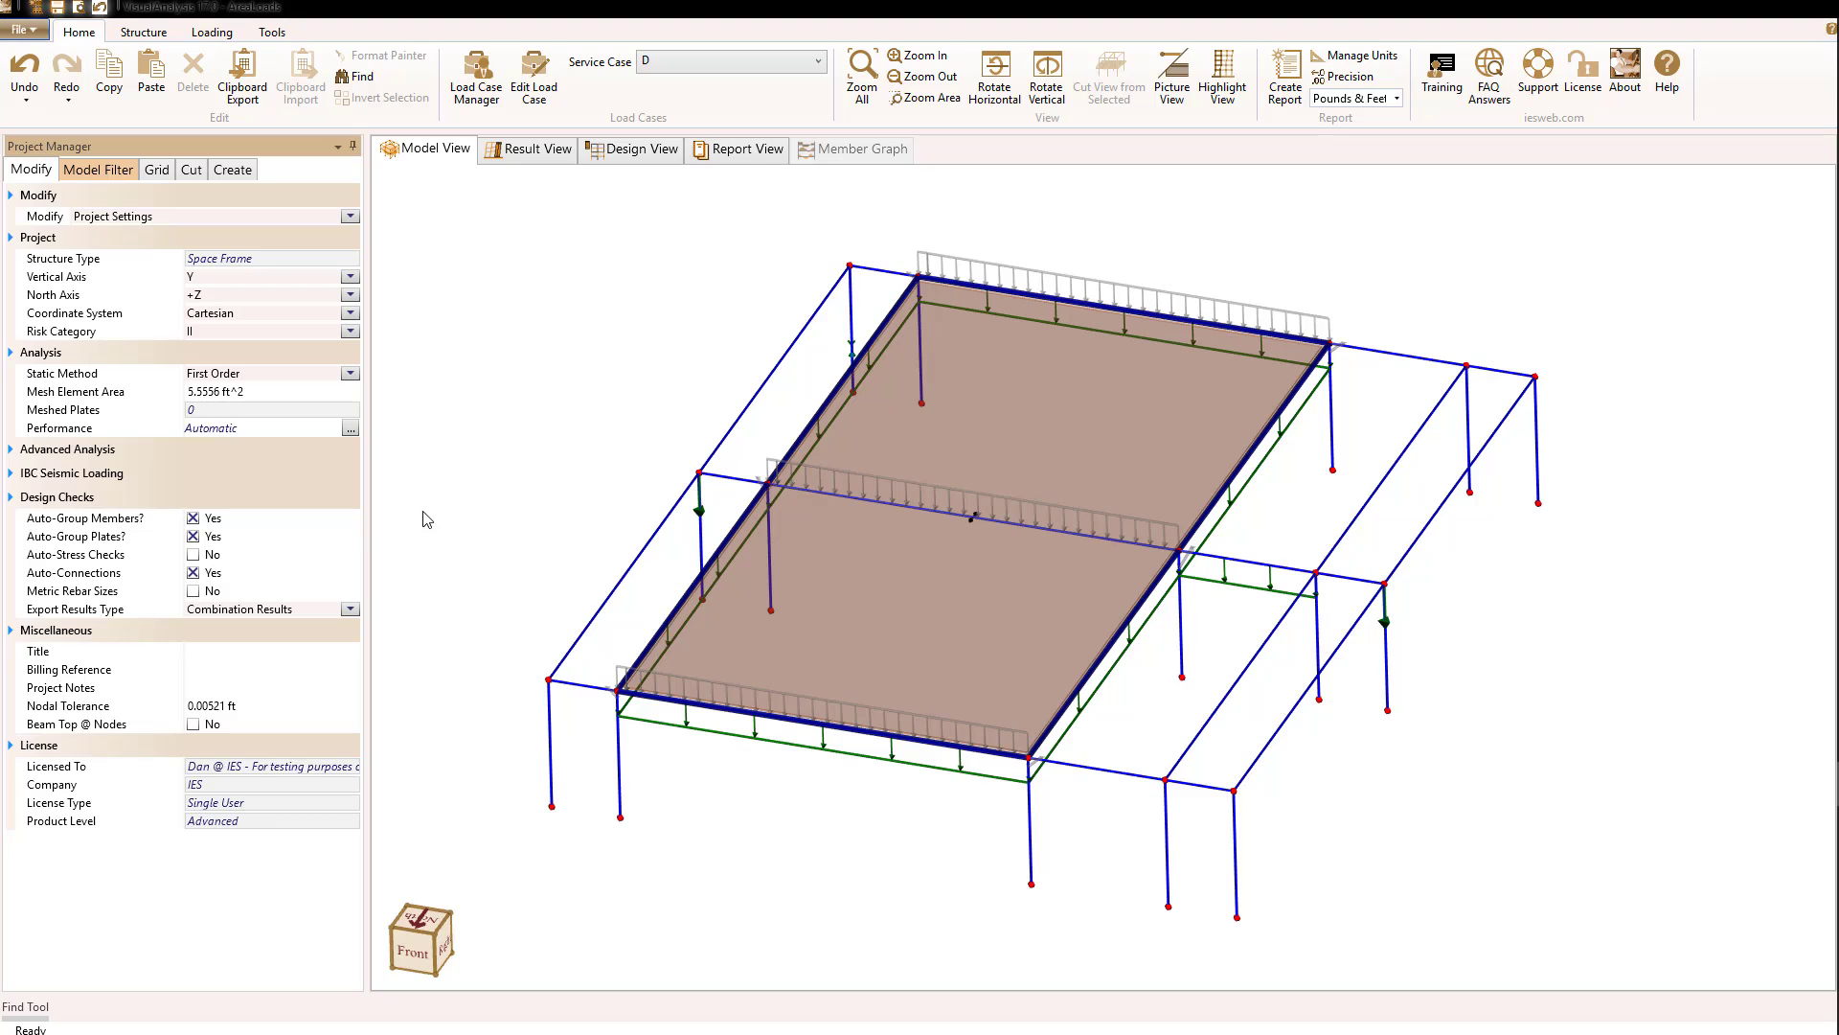
Switch the active service case to live load case L
{"action": "left_click", "coordinate": [697, 67]}
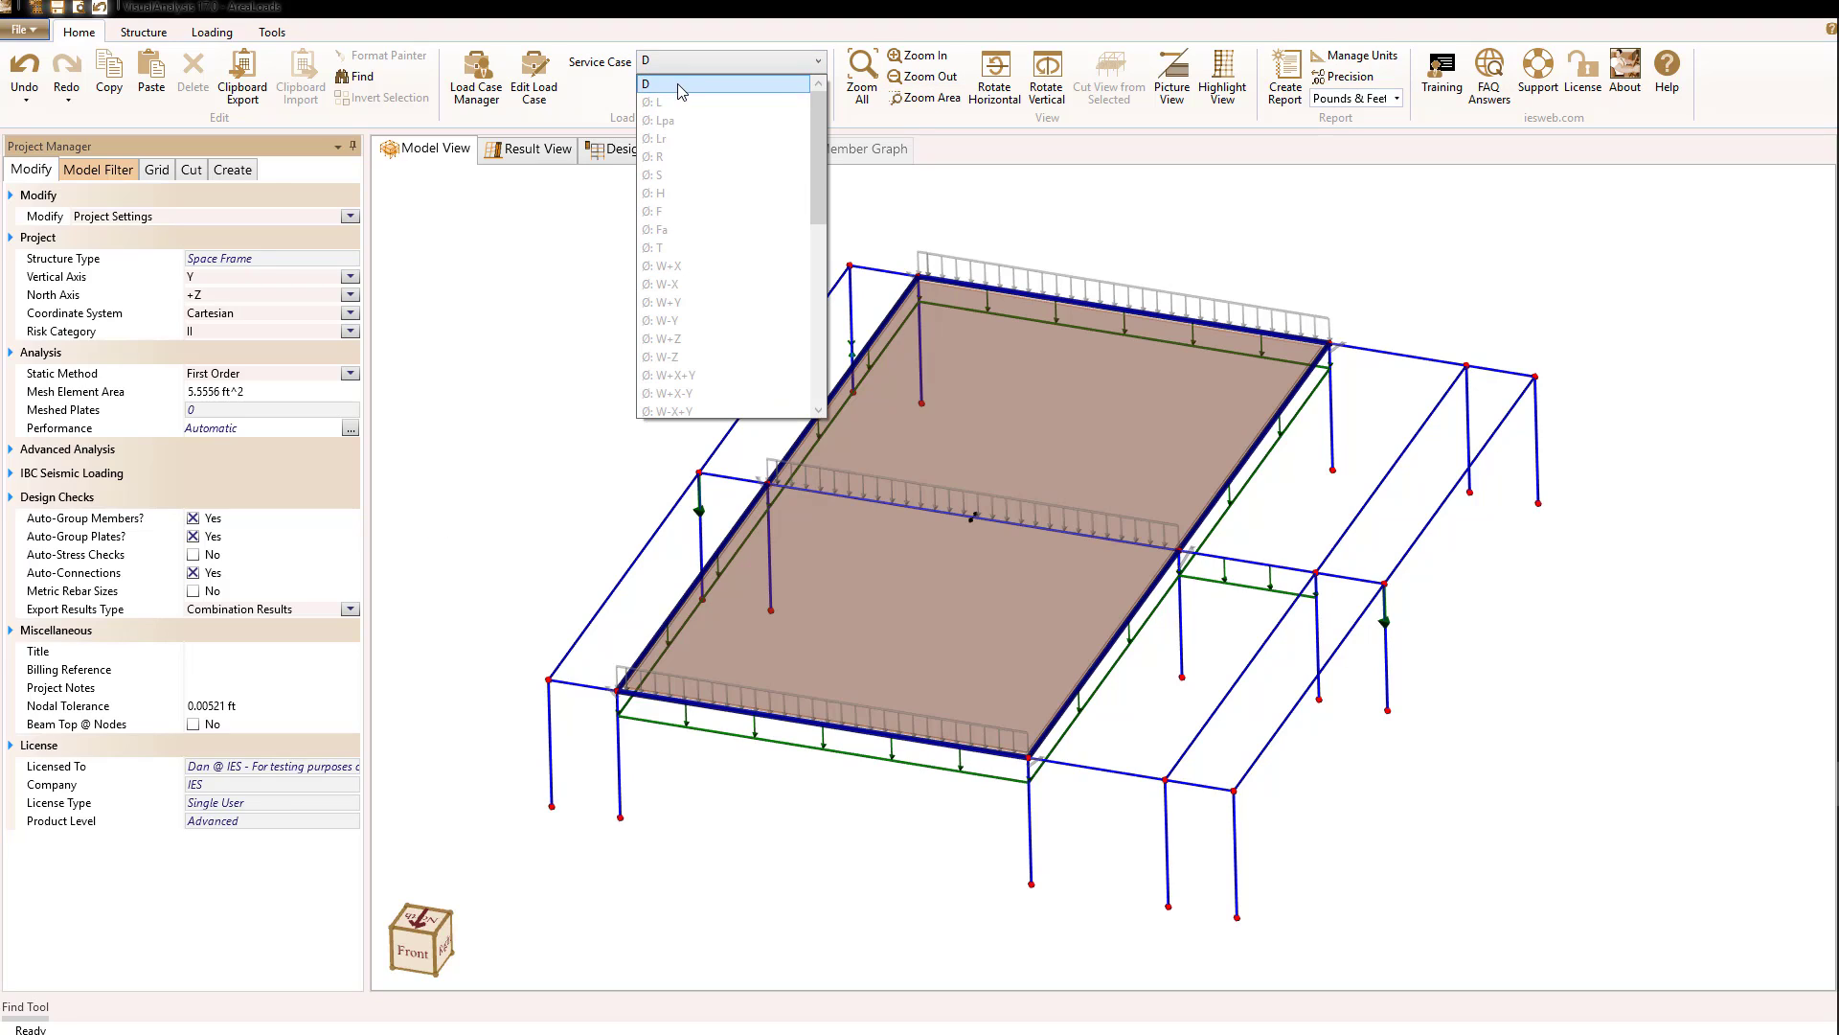
{"action": "left_click", "coordinate": [680, 102]}
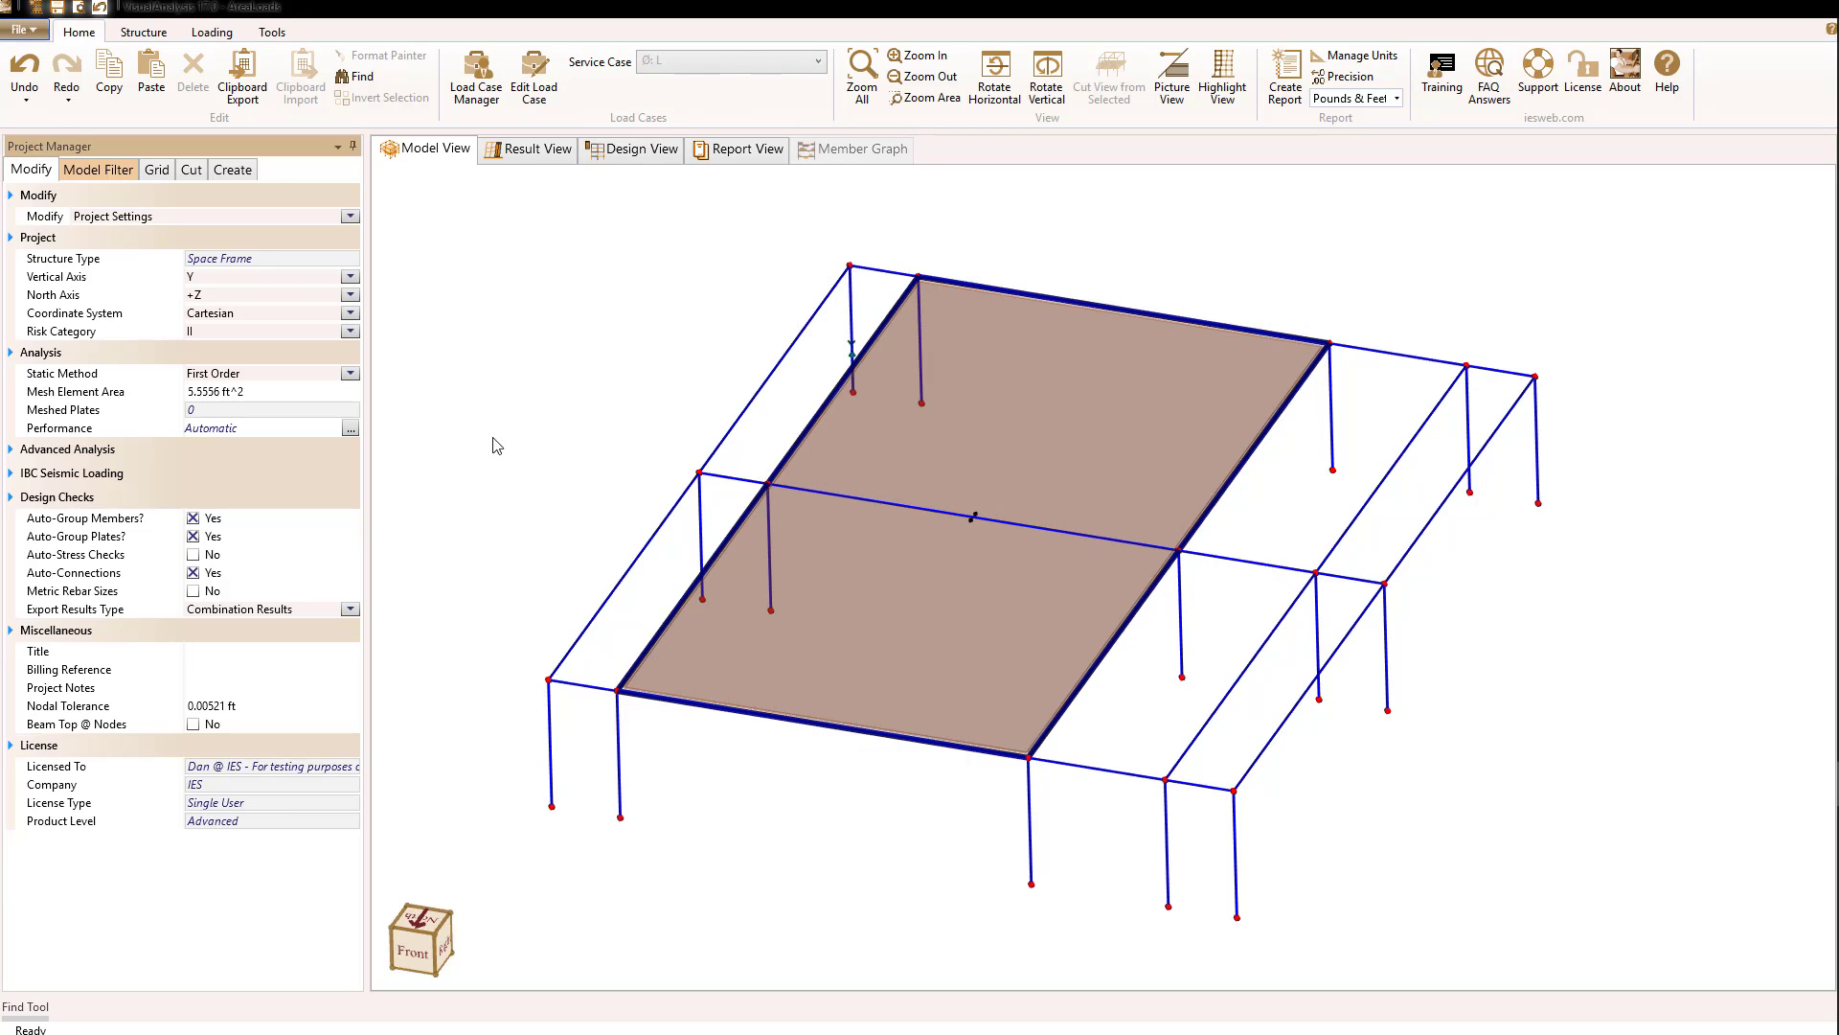
Begin a new uniform member load on beam BmX014 and open the load helper from it to create an ASCE 7 load
{"action": "left_click", "coordinate": [1268, 571]}
{"action": "right_click", "coordinate": [1268, 571]}
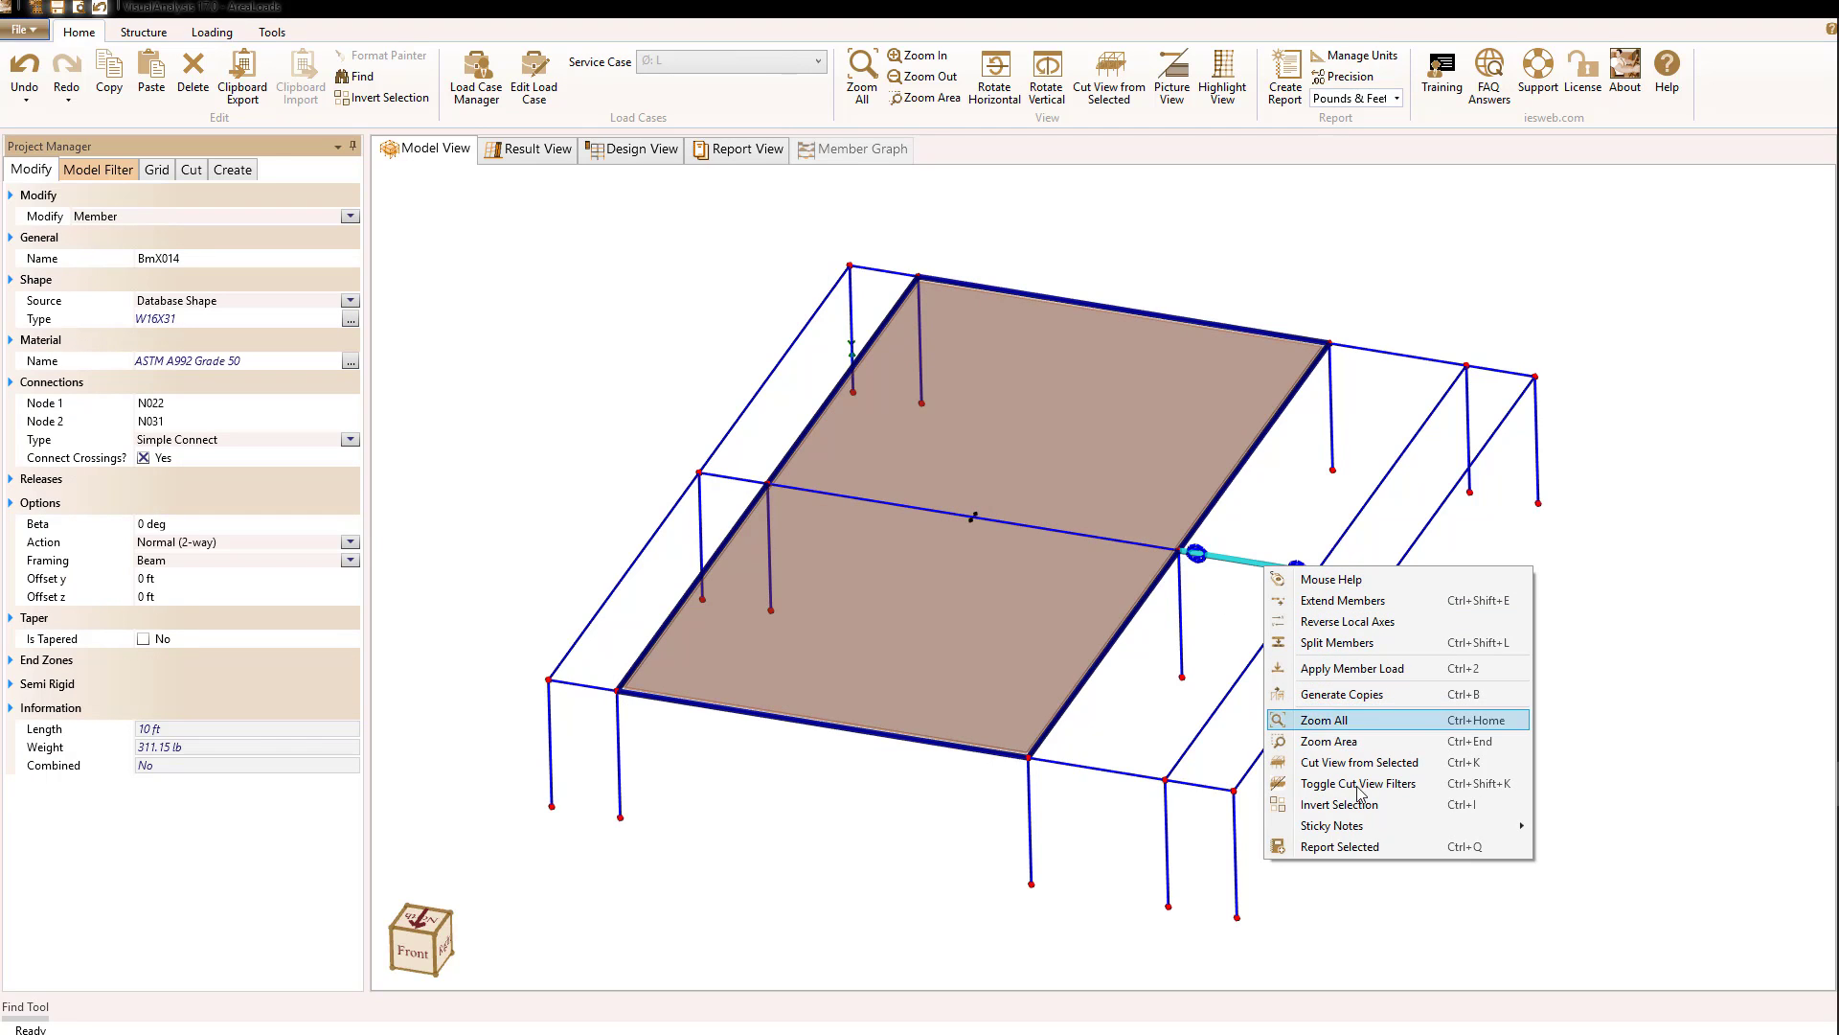
{"action": "left_click", "coordinate": [1346, 668]}
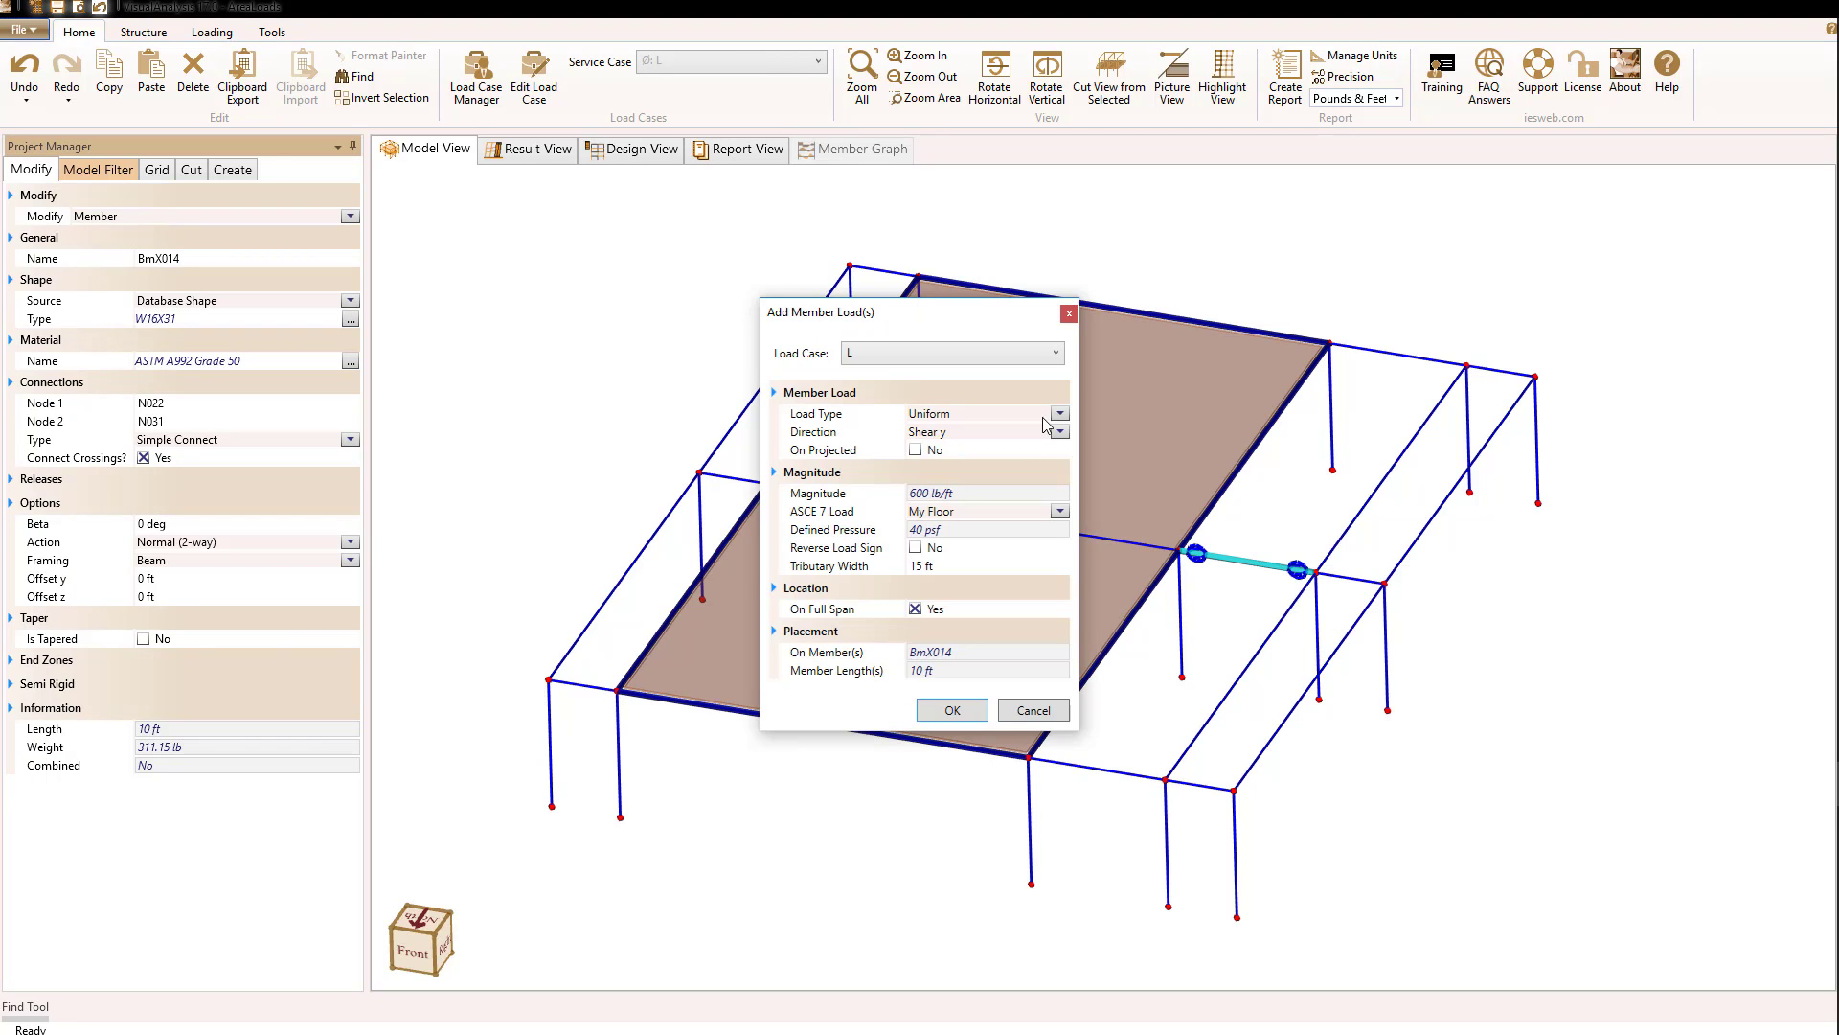
{"action": "left_click_drag", "start_coordinate": [946, 318], "coordinate": [802, 190]}
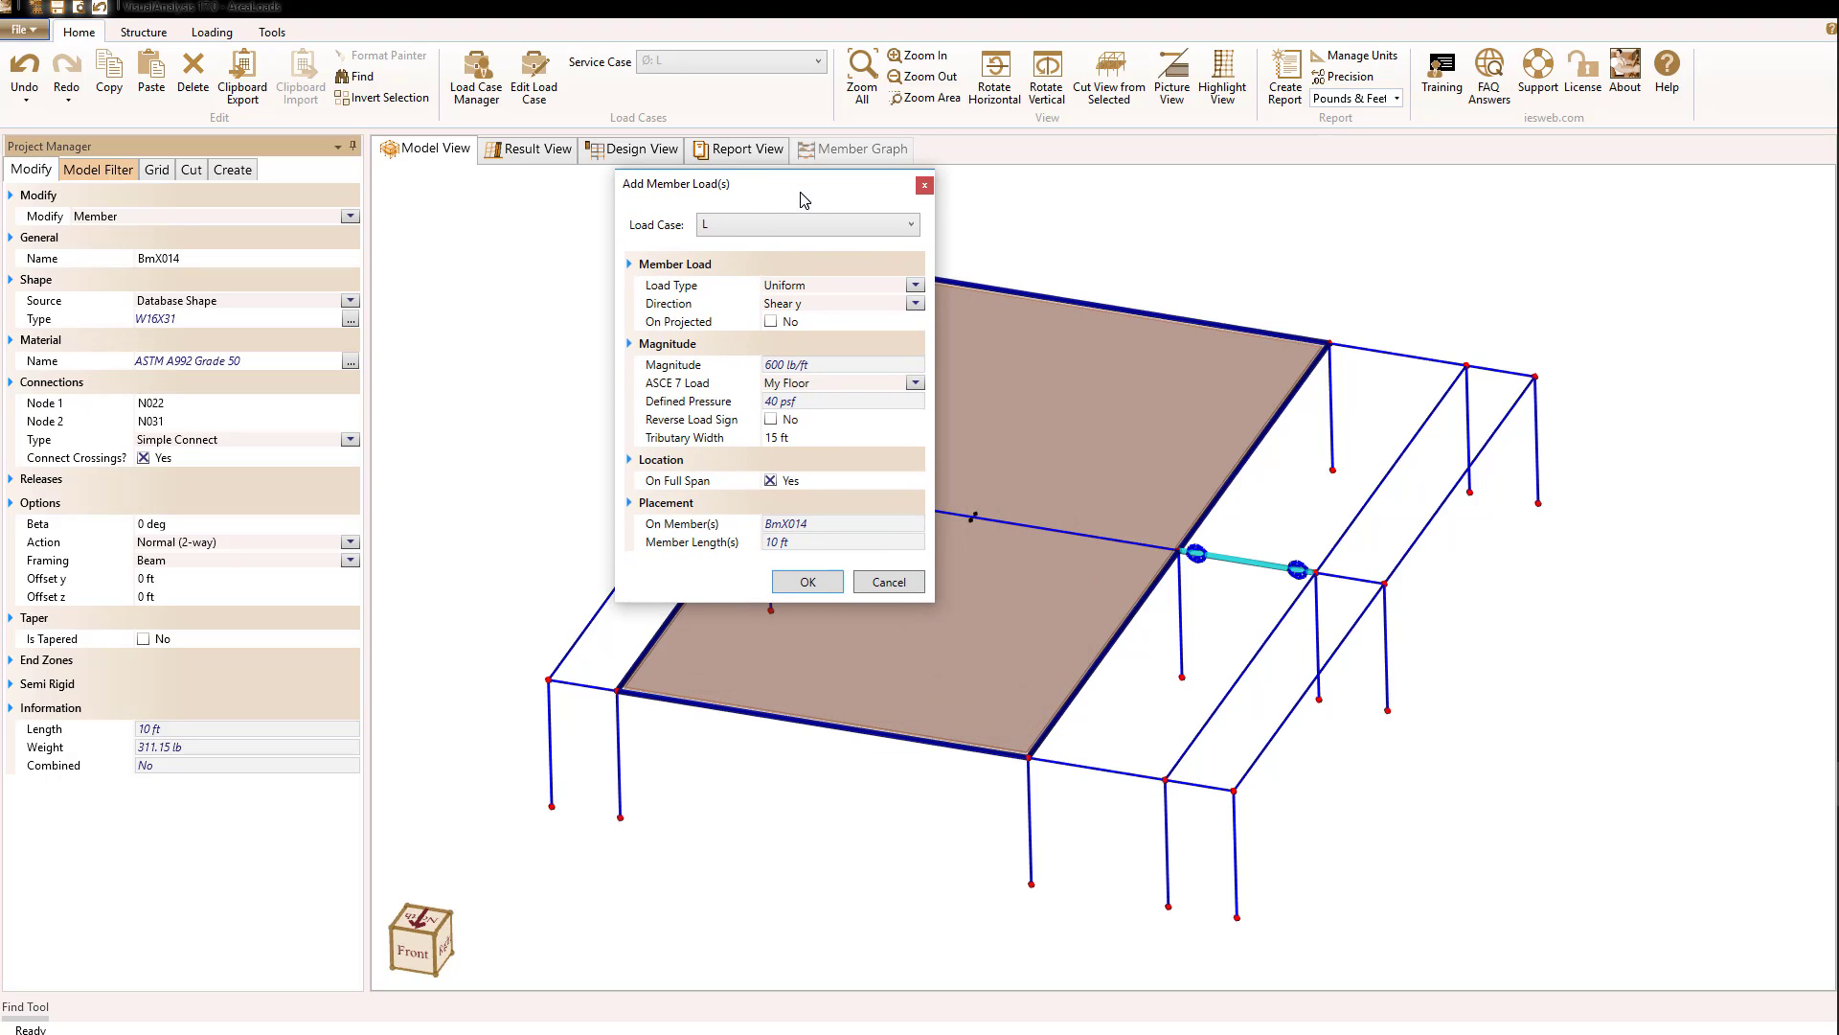
{"action": "left_click", "coordinate": [915, 383]}
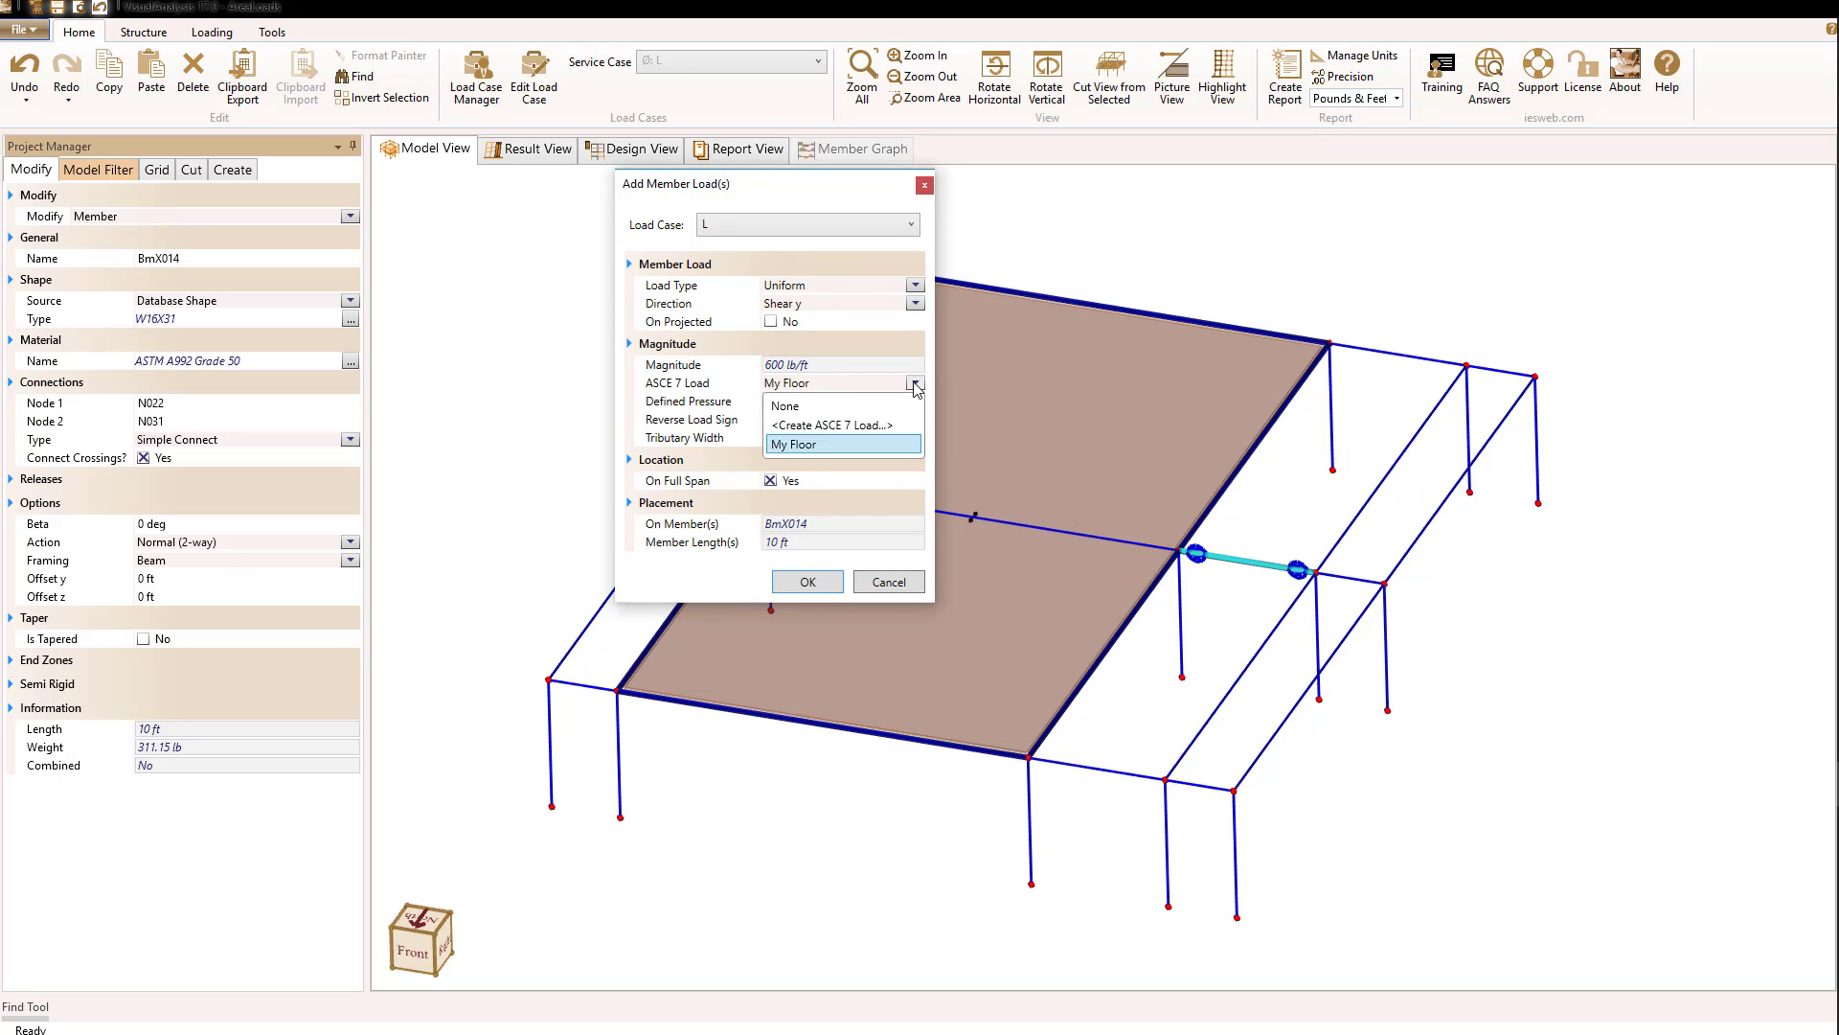
{"action": "left_click", "coordinate": [835, 426]}
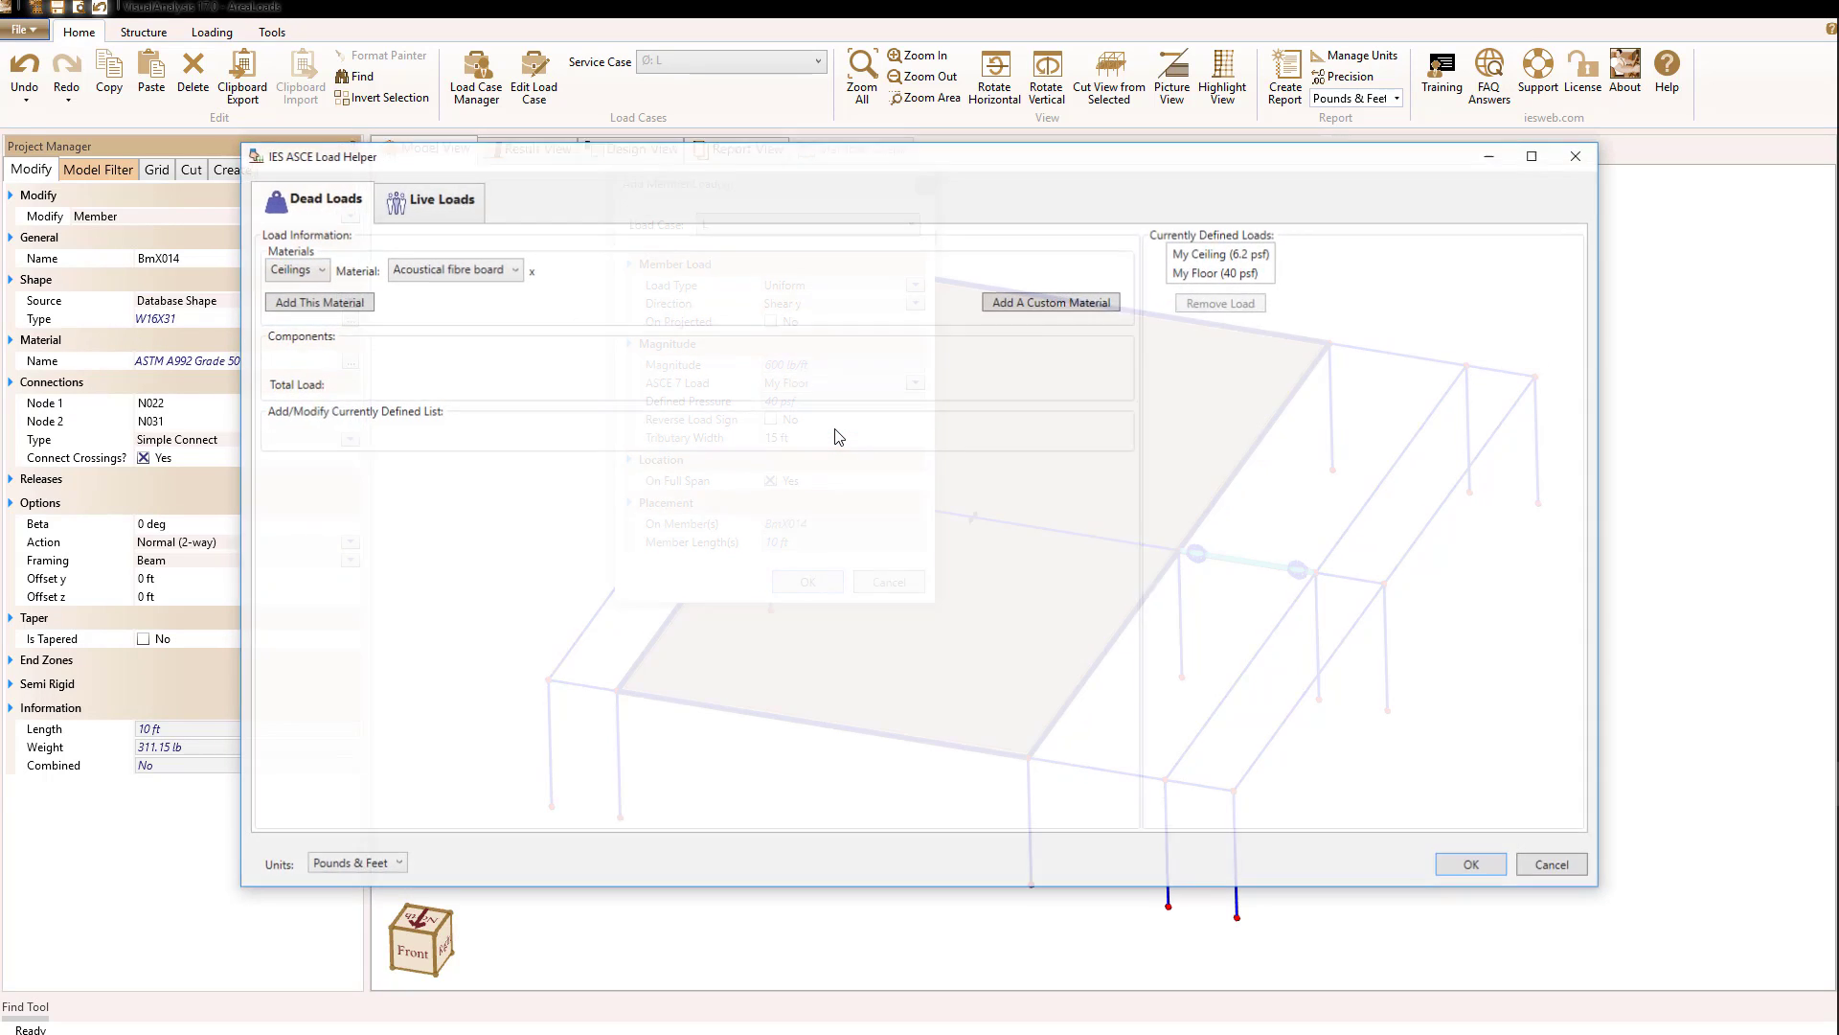
Define the Access Floor - Computer live load from the ASCE 7 loads in the load helper and accept it
{"action": "left_click", "coordinate": [436, 203]}
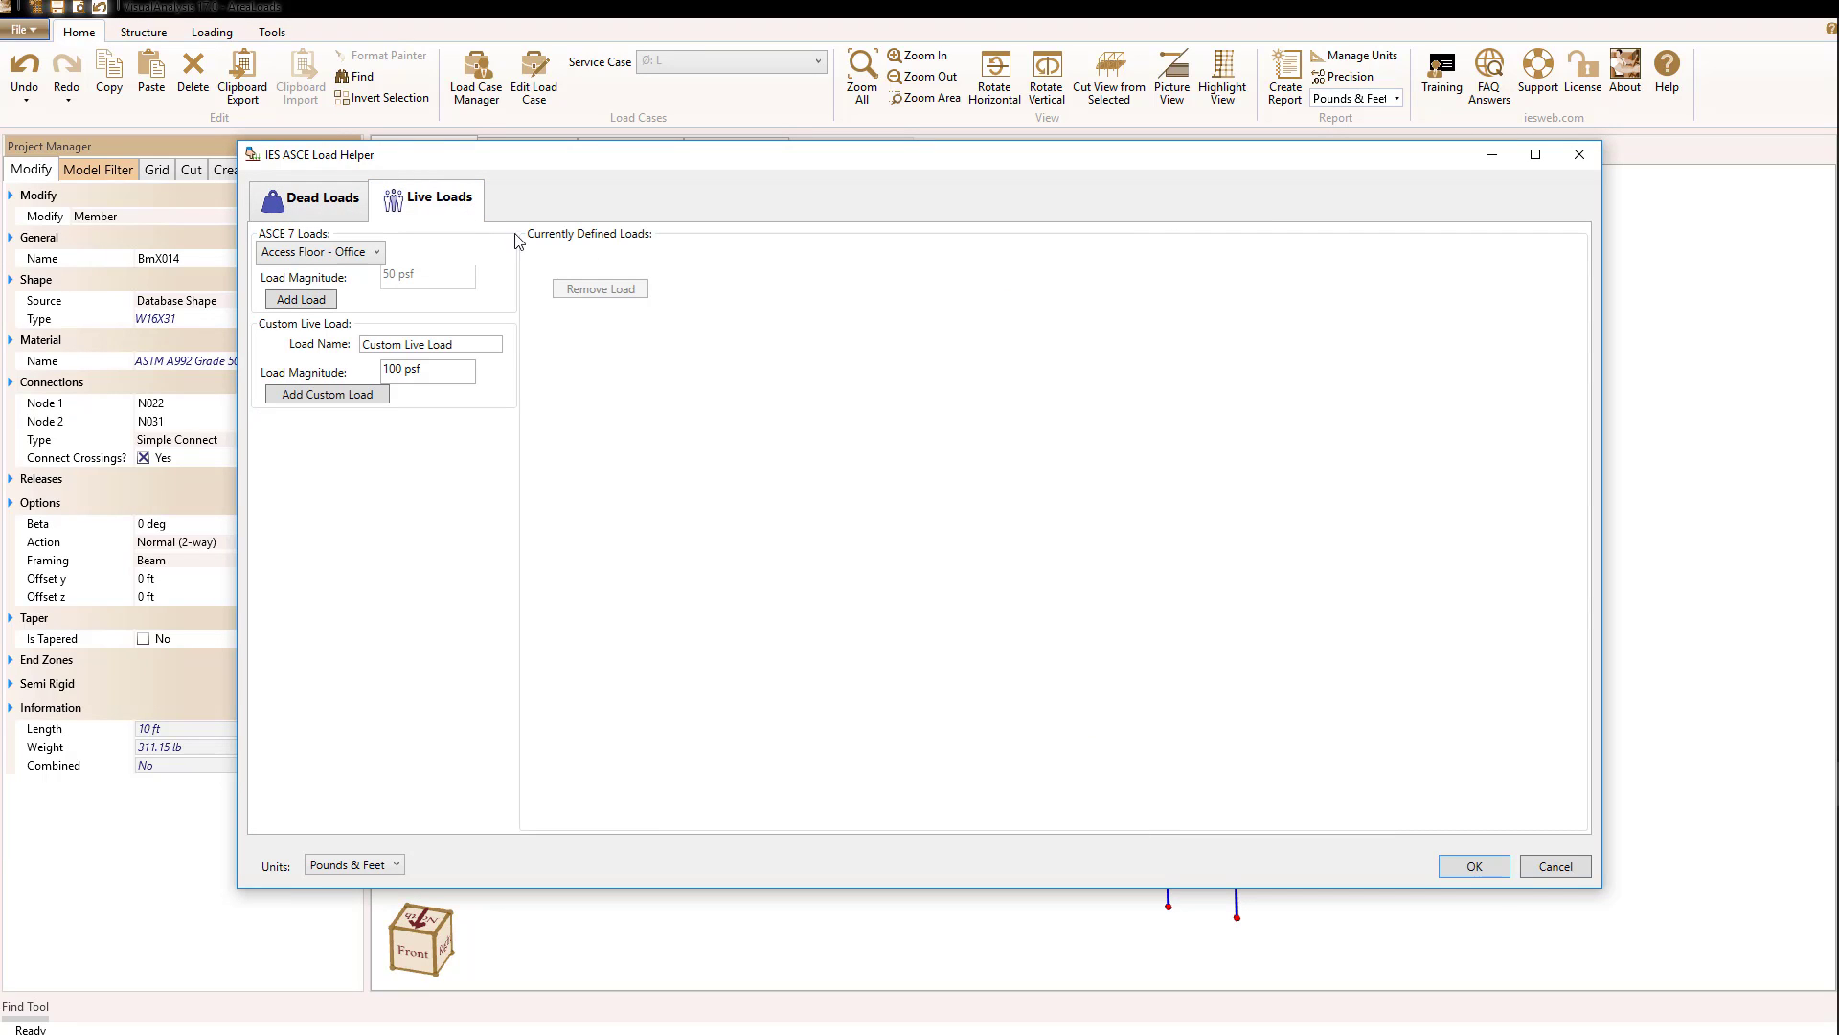
{"action": "left_click", "coordinate": [354, 255]}
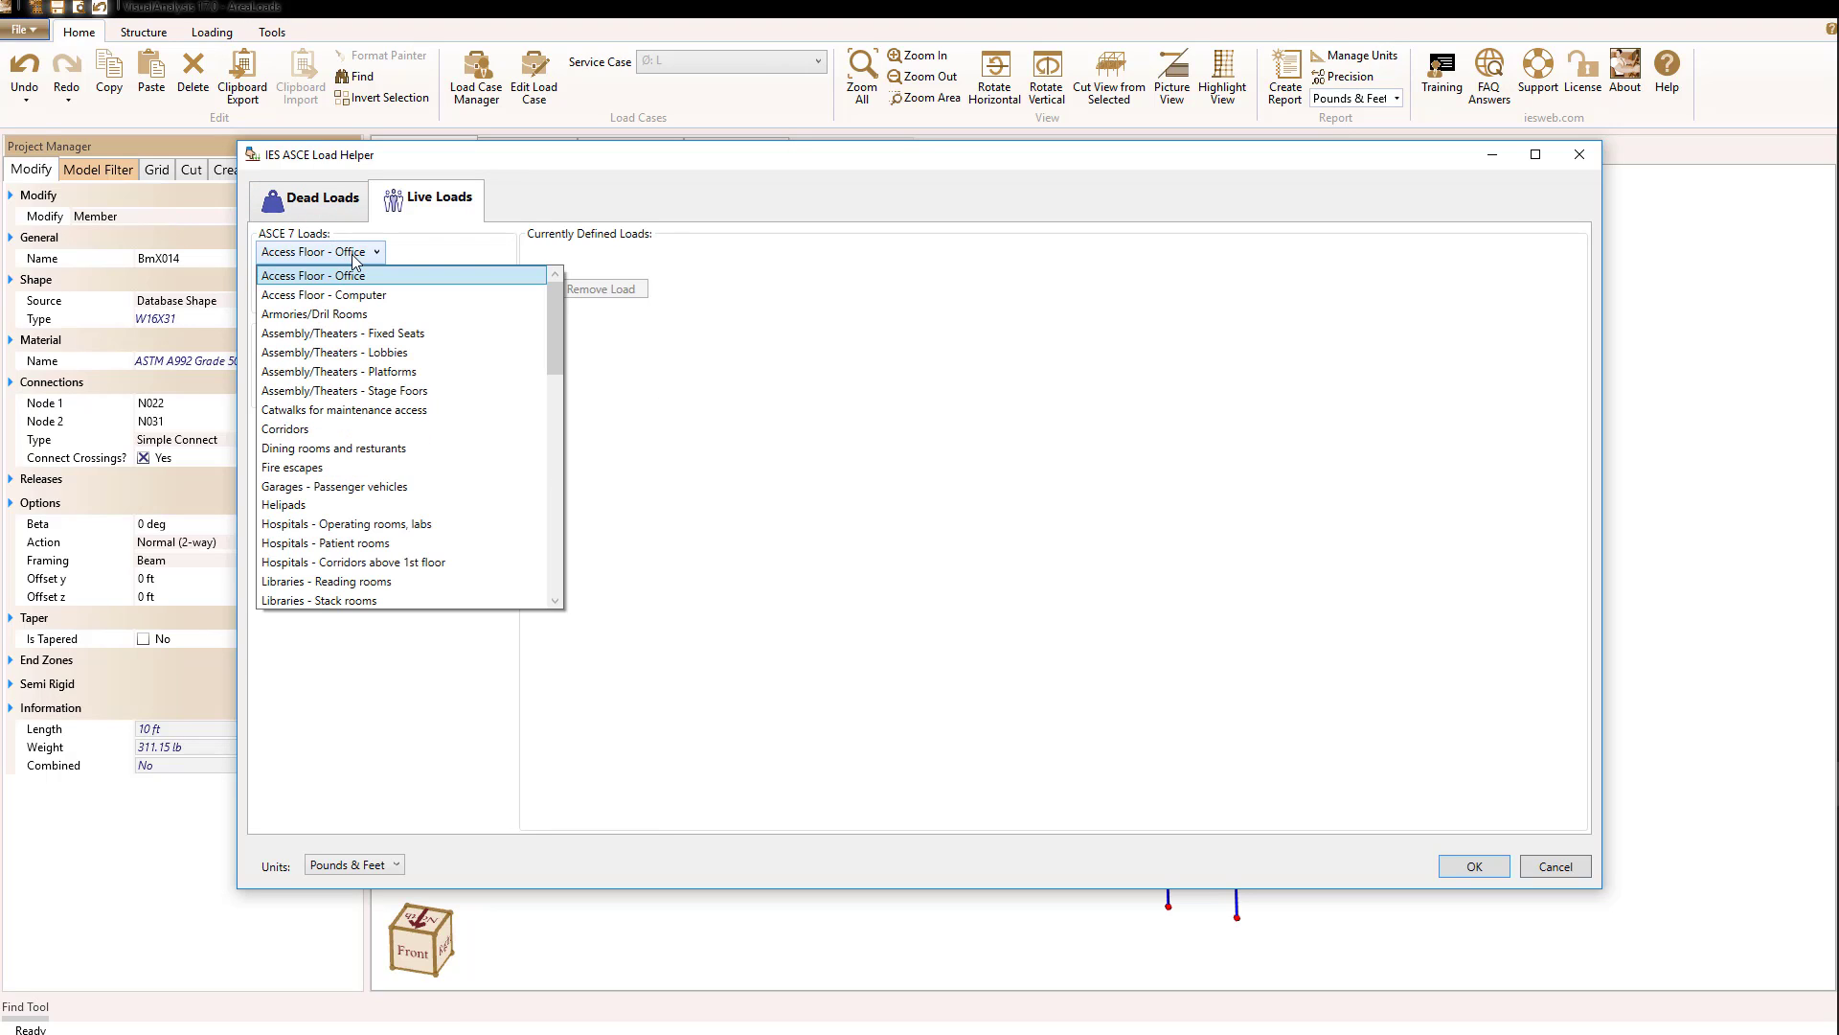
{"action": "left_click", "coordinate": [313, 295]}
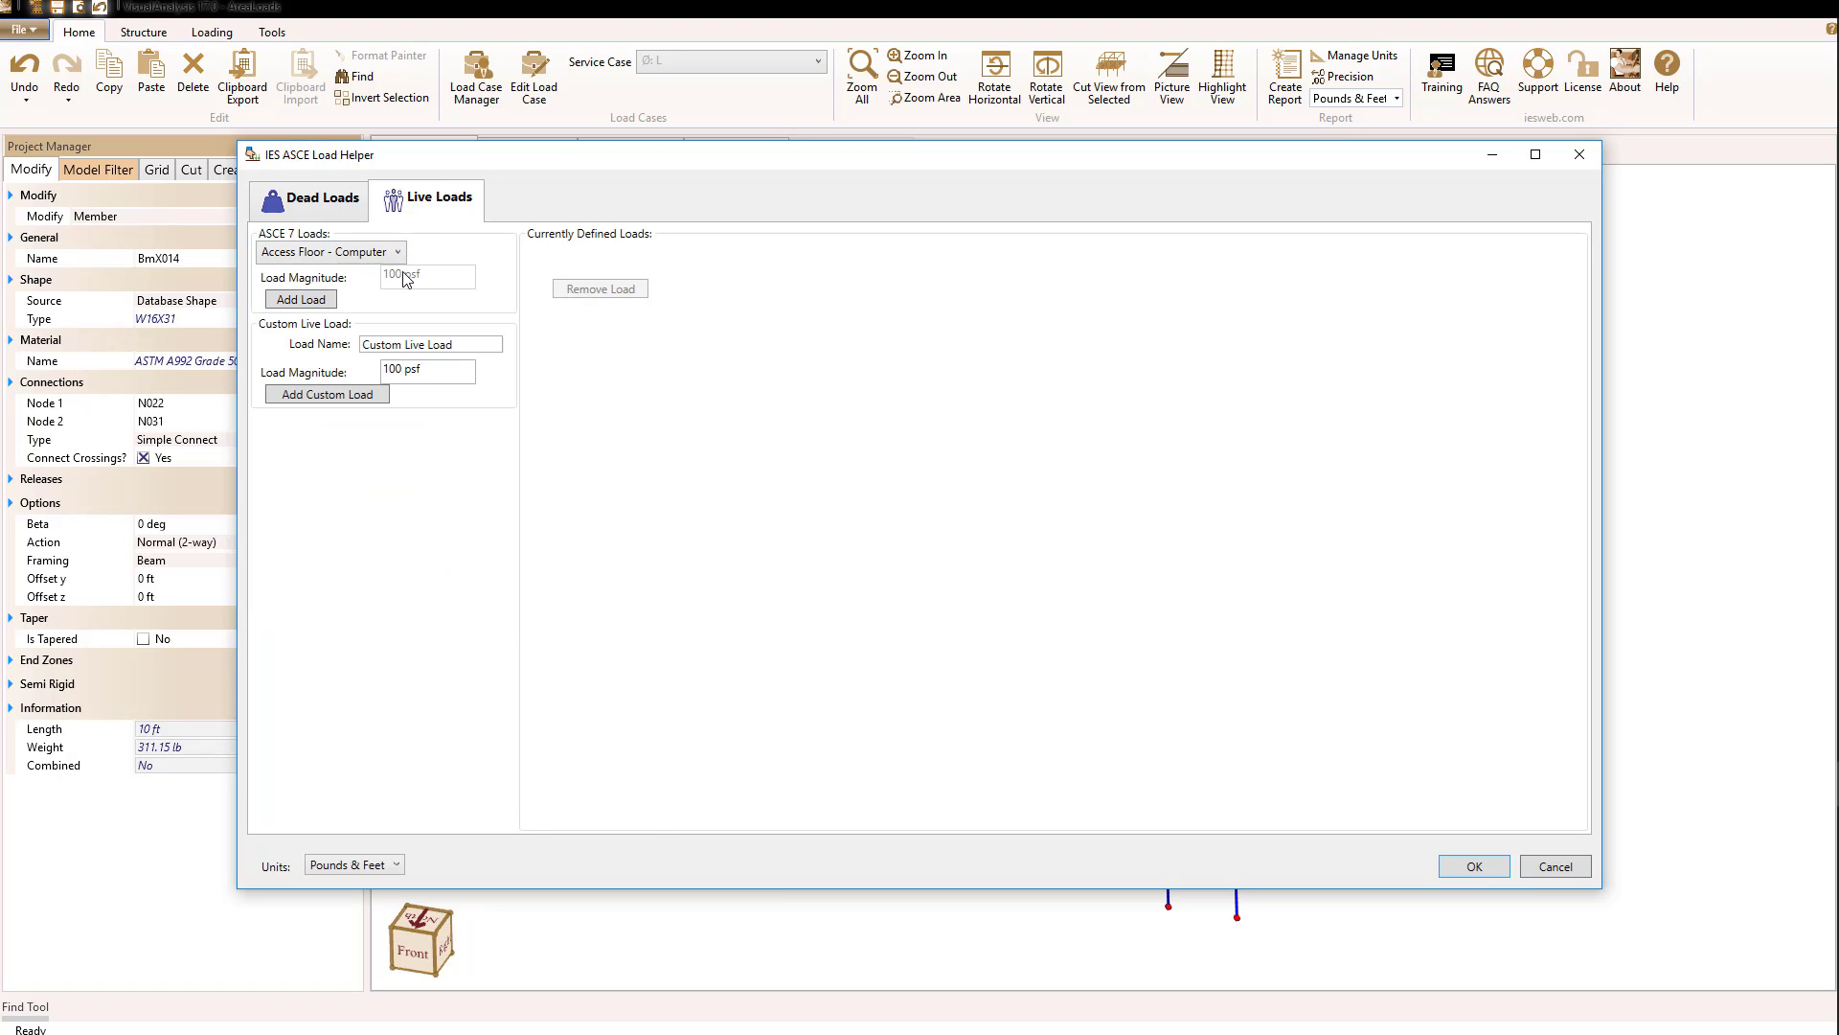
{"action": "left_click", "coordinate": [294, 305]}
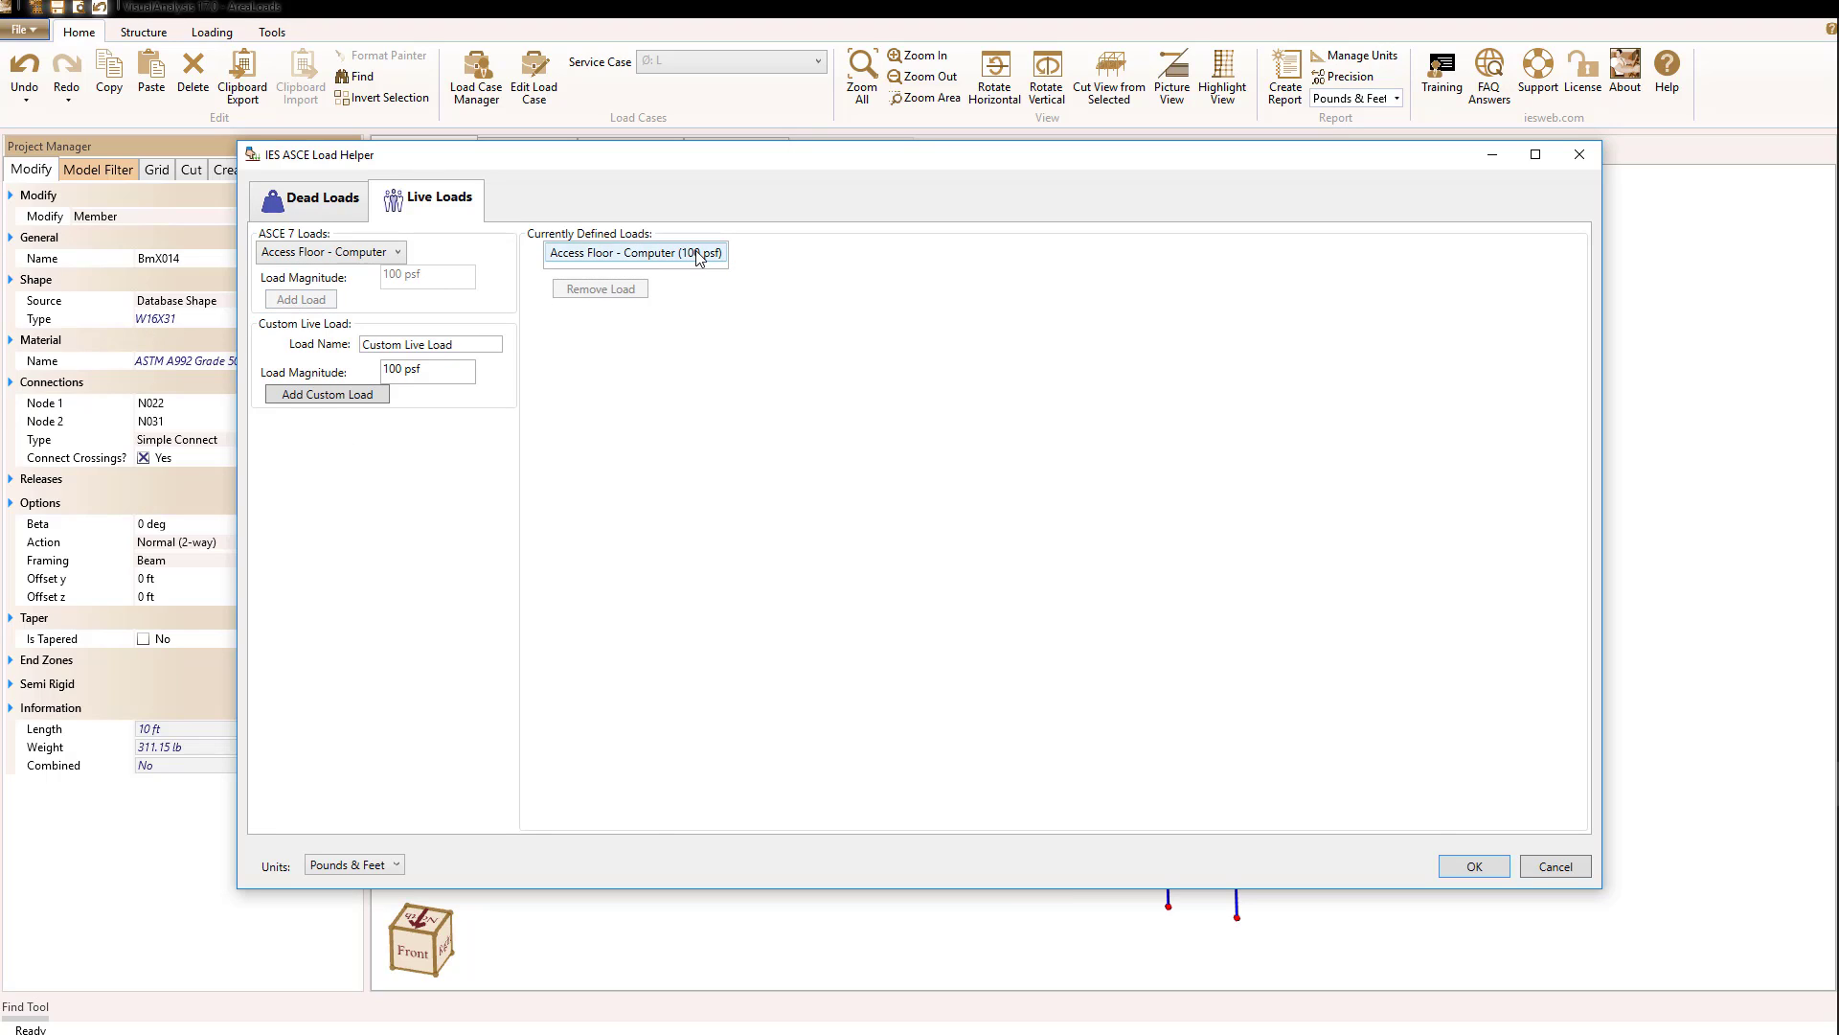
{"action": "left_click", "coordinate": [1468, 868]}
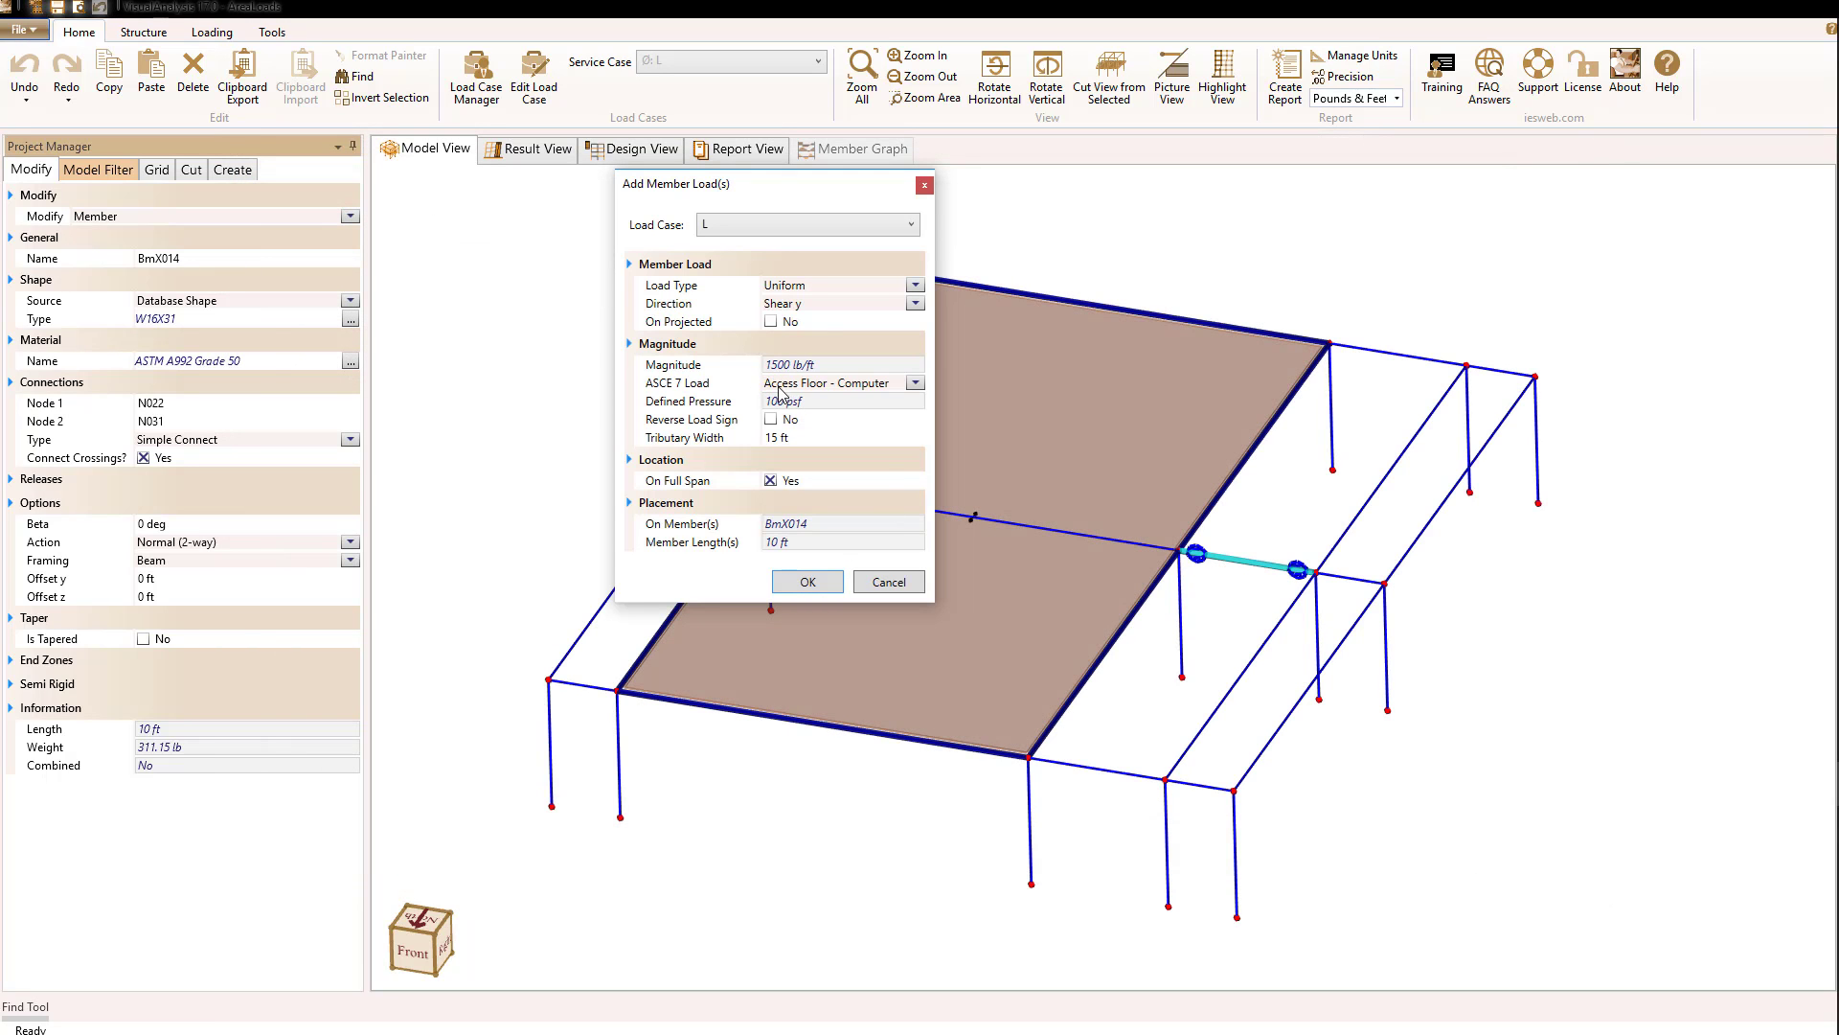
Apply the full-span Access Floor - Computer load to beam BmX014 and reverse its load sign
{"action": "left_click", "coordinate": [915, 383]}
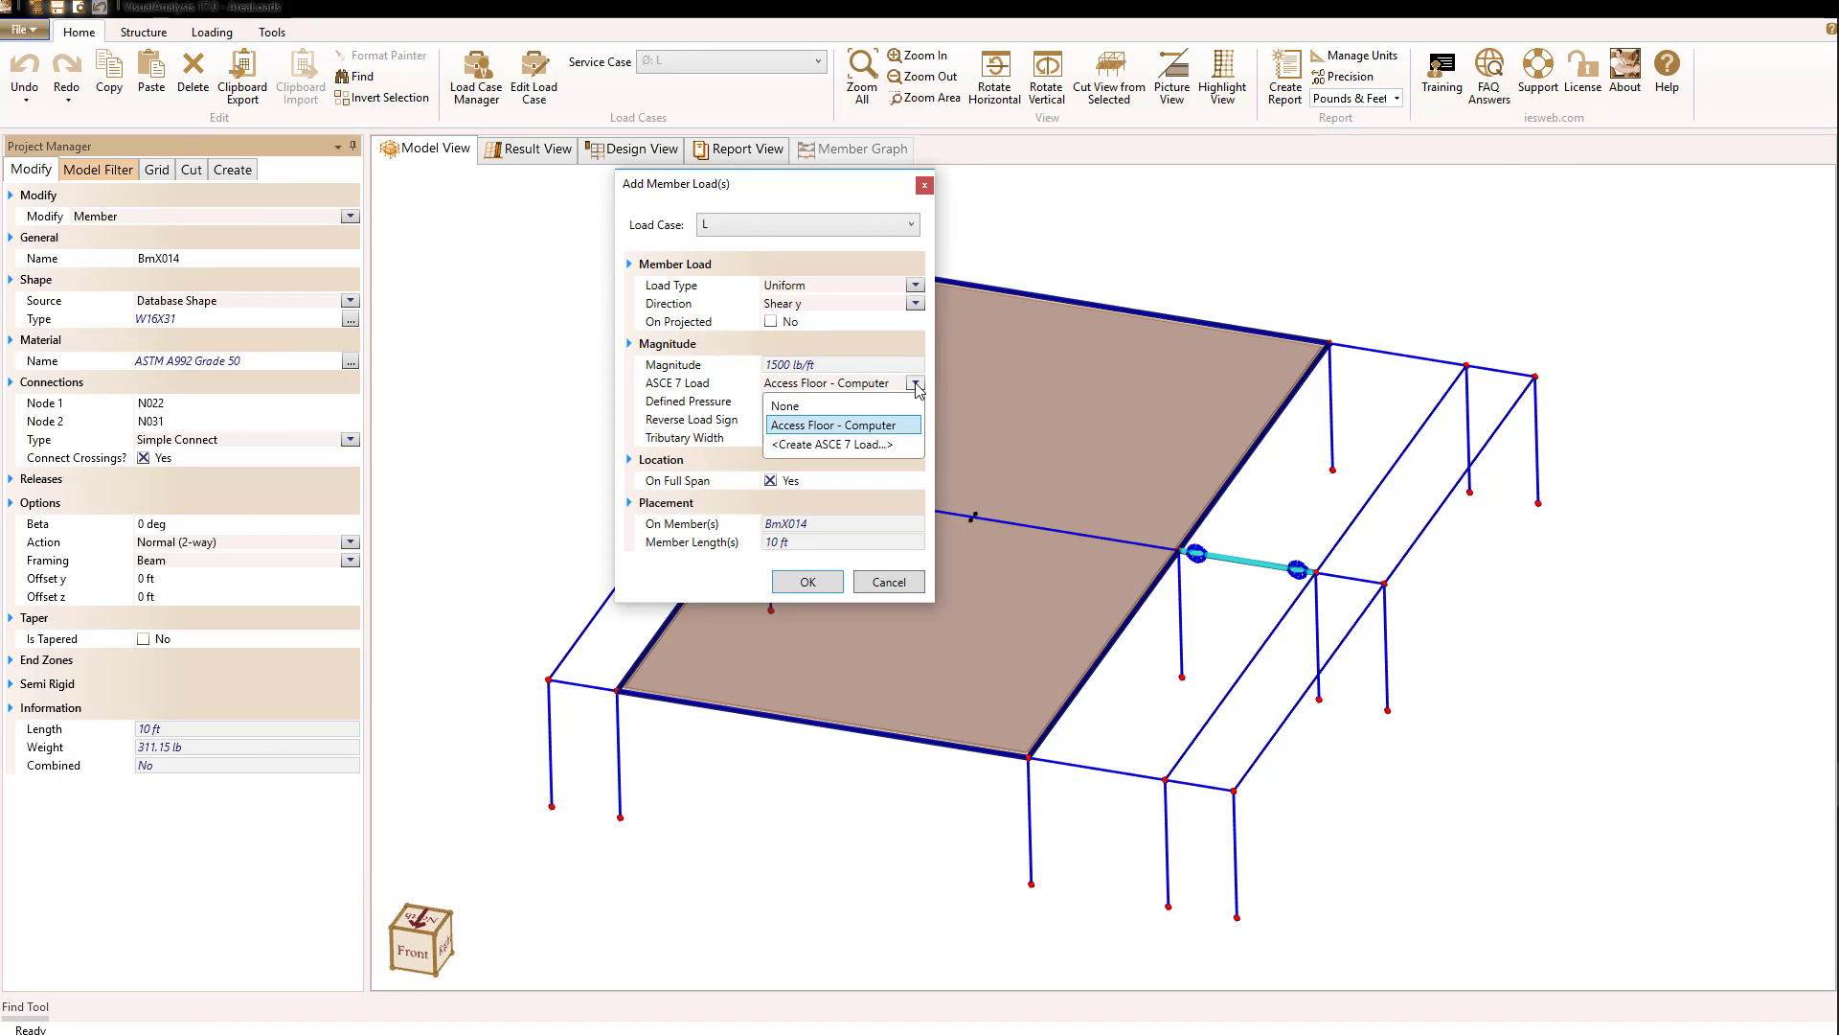
{"action": "left_click", "coordinate": [898, 424]}
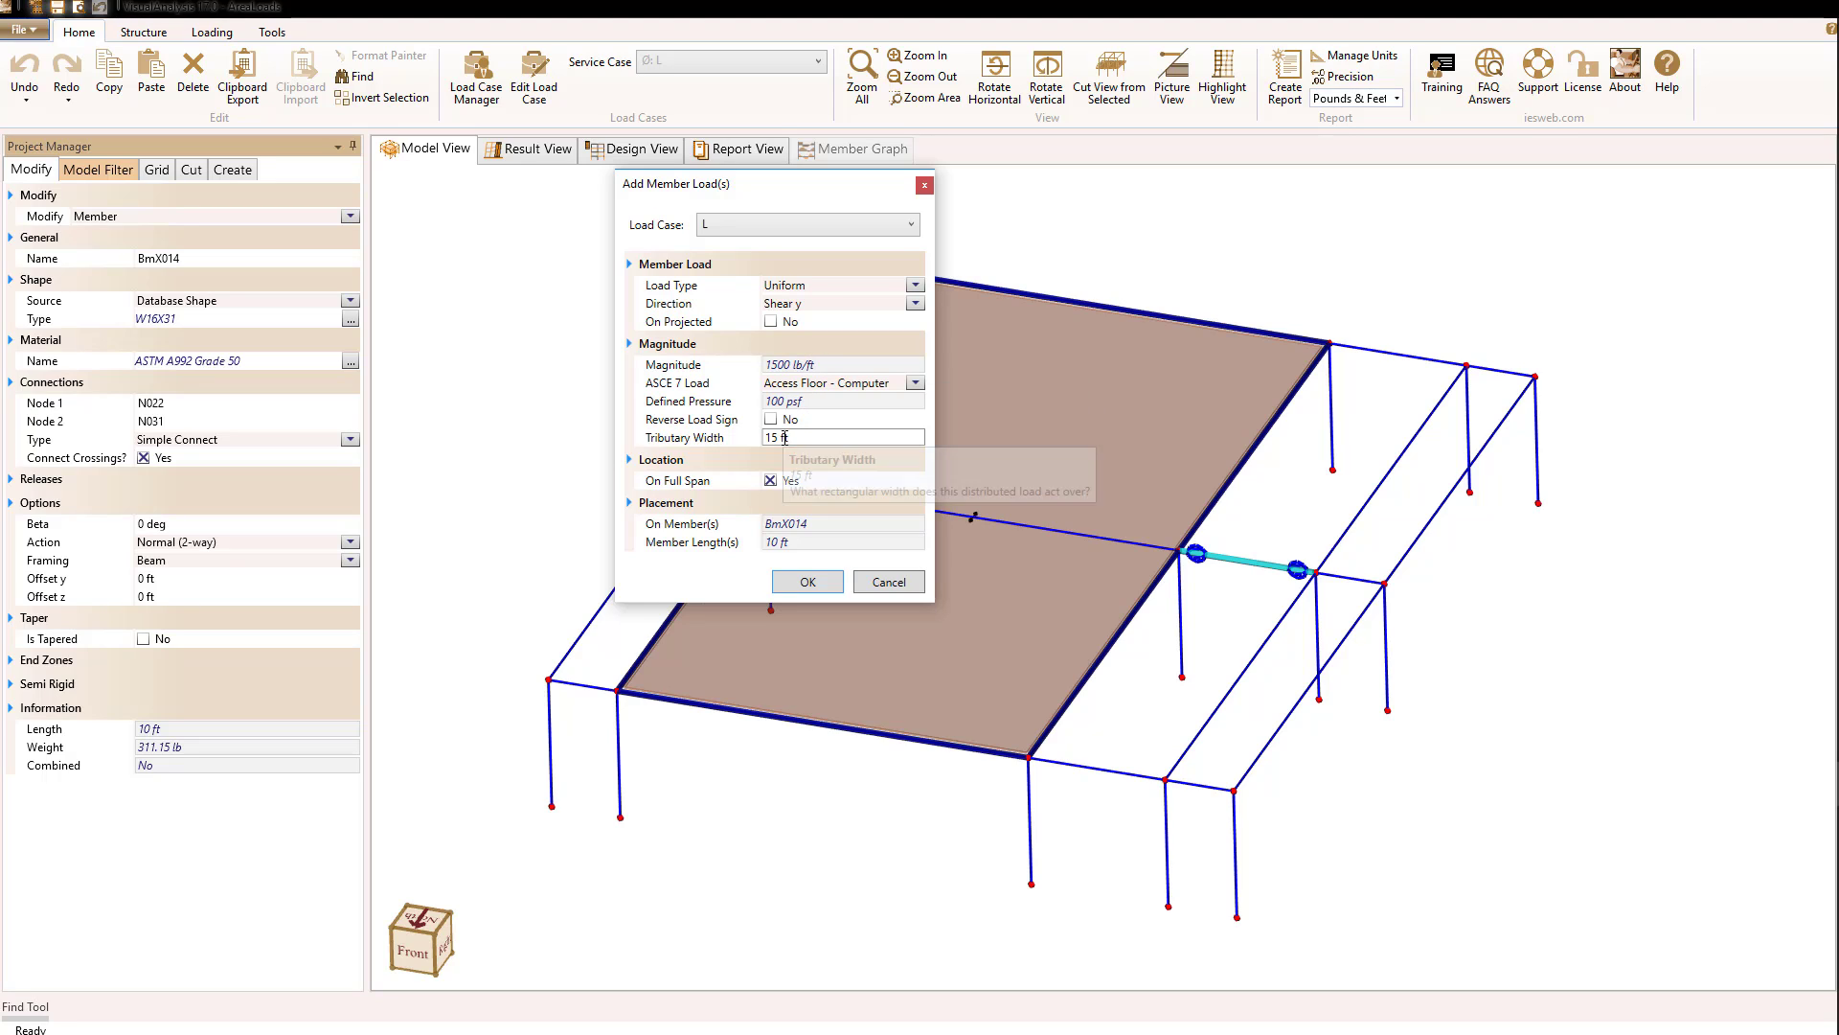
{"action": "left_click", "coordinate": [795, 582]}
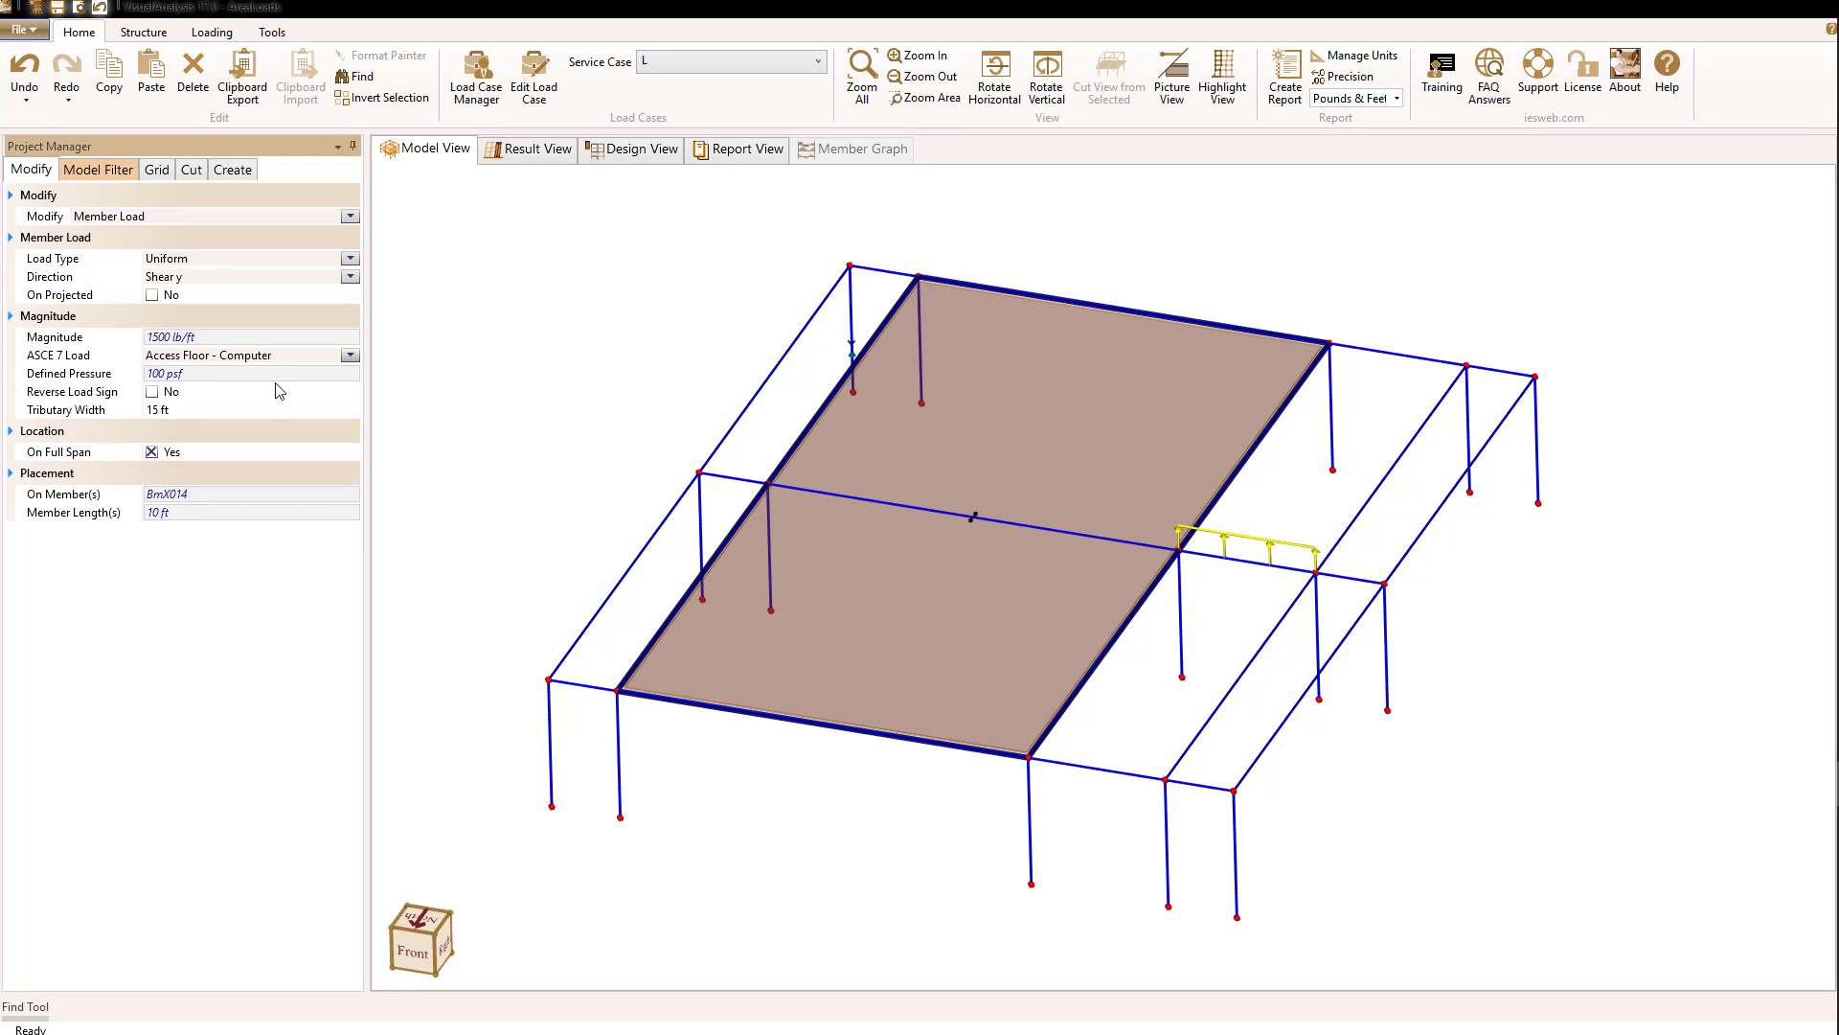
{"action": "left_click", "coordinate": [151, 392]}
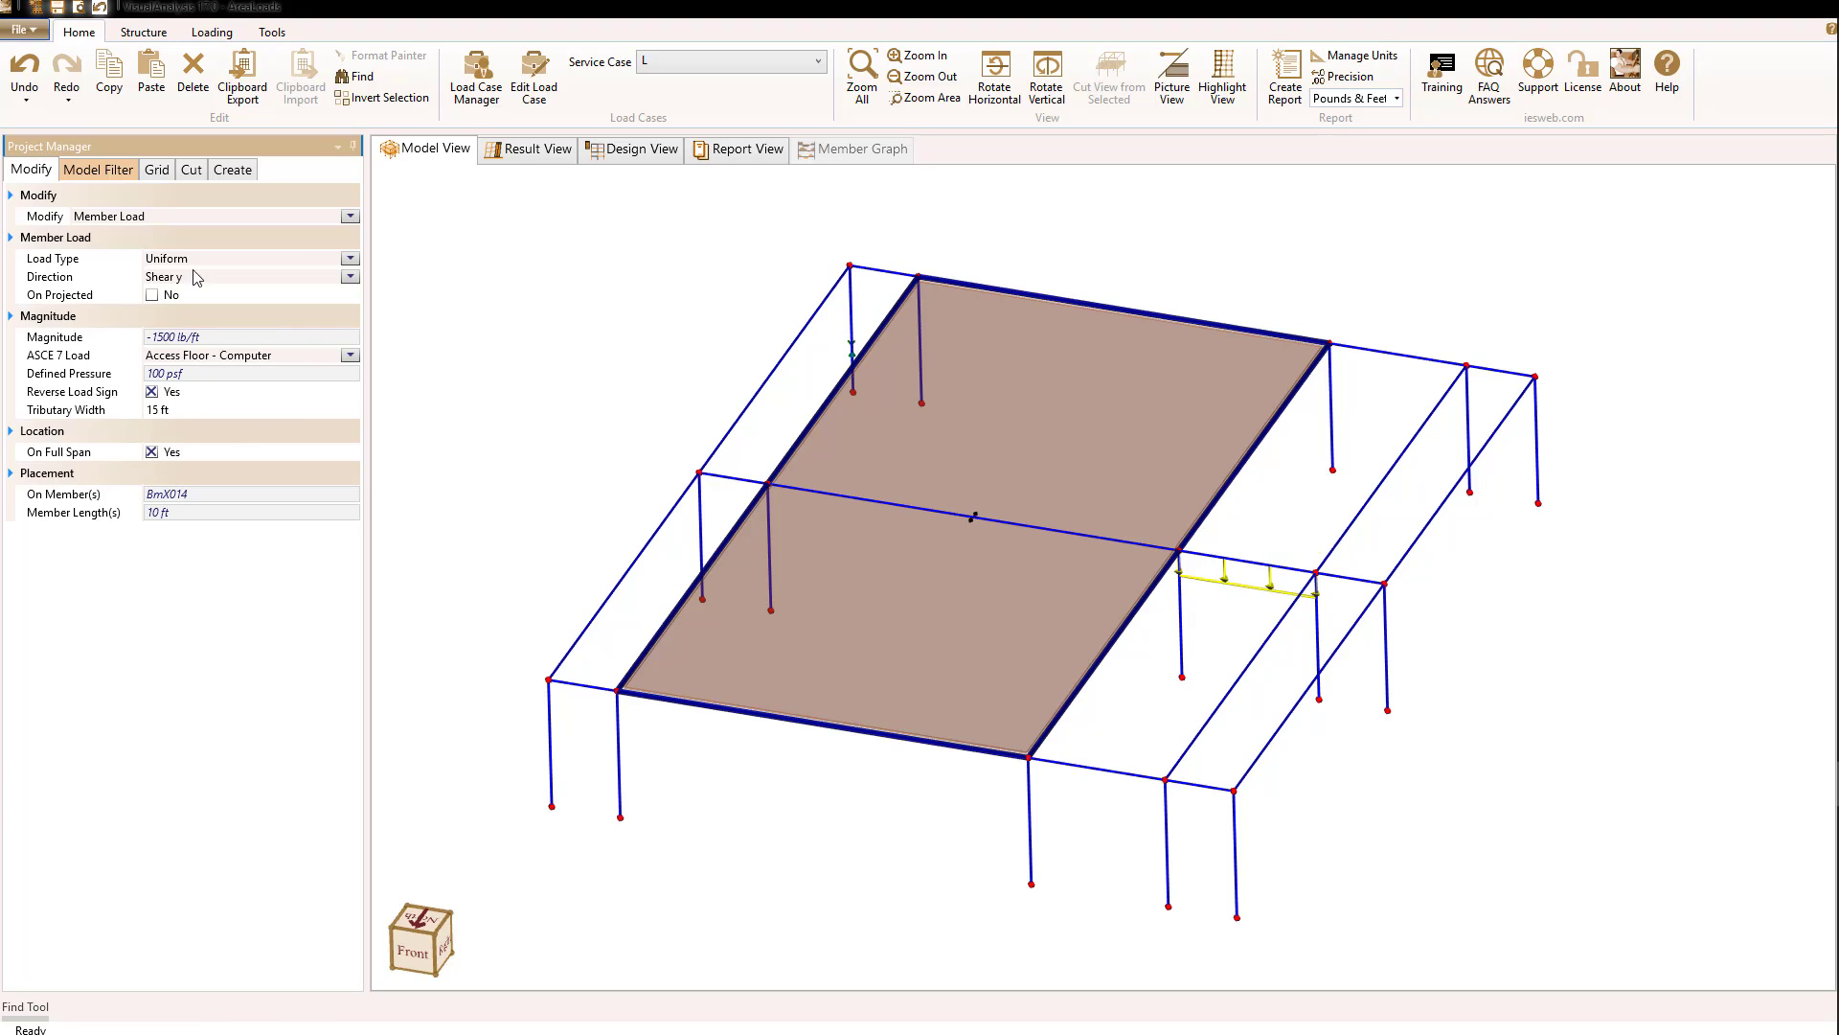
{"action": "left_click", "coordinate": [580, 356]}
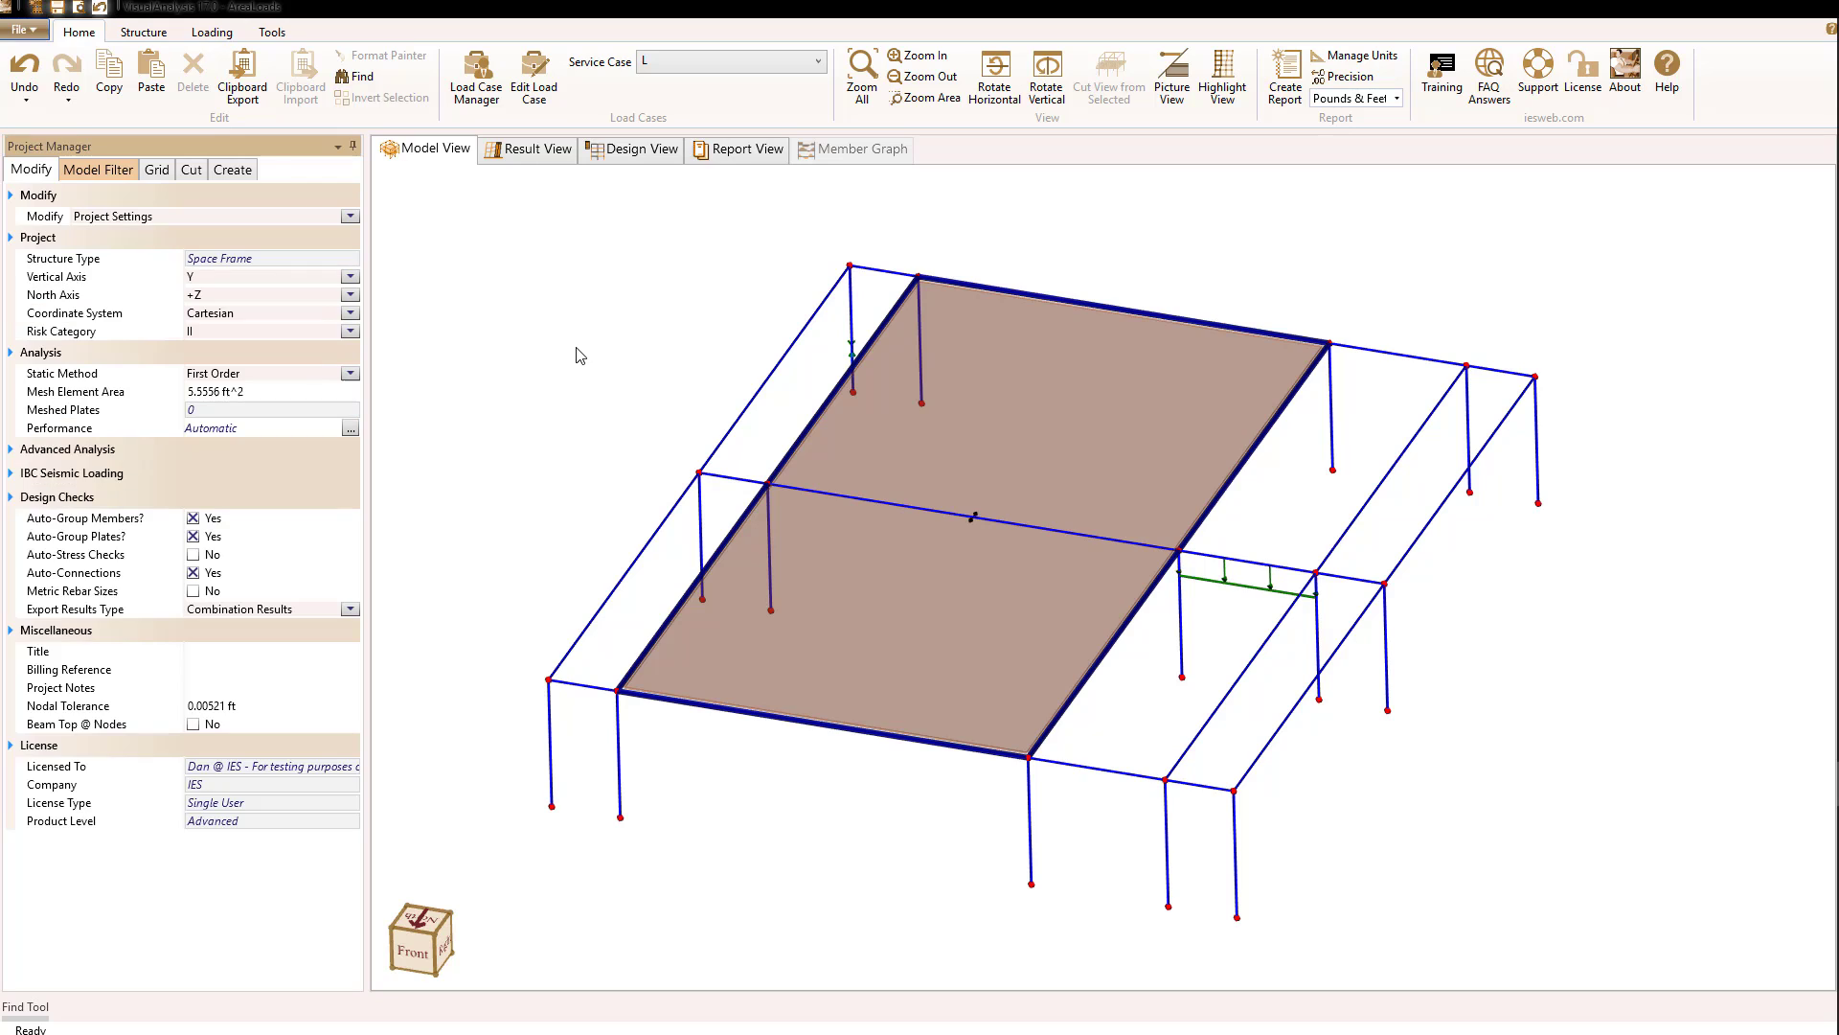
Apply a Force Y nodal load to node N038 using the Access Floor - Computer ASCE 7 load with its load sign reversed
{"action": "left_click", "coordinate": [1392, 358]}
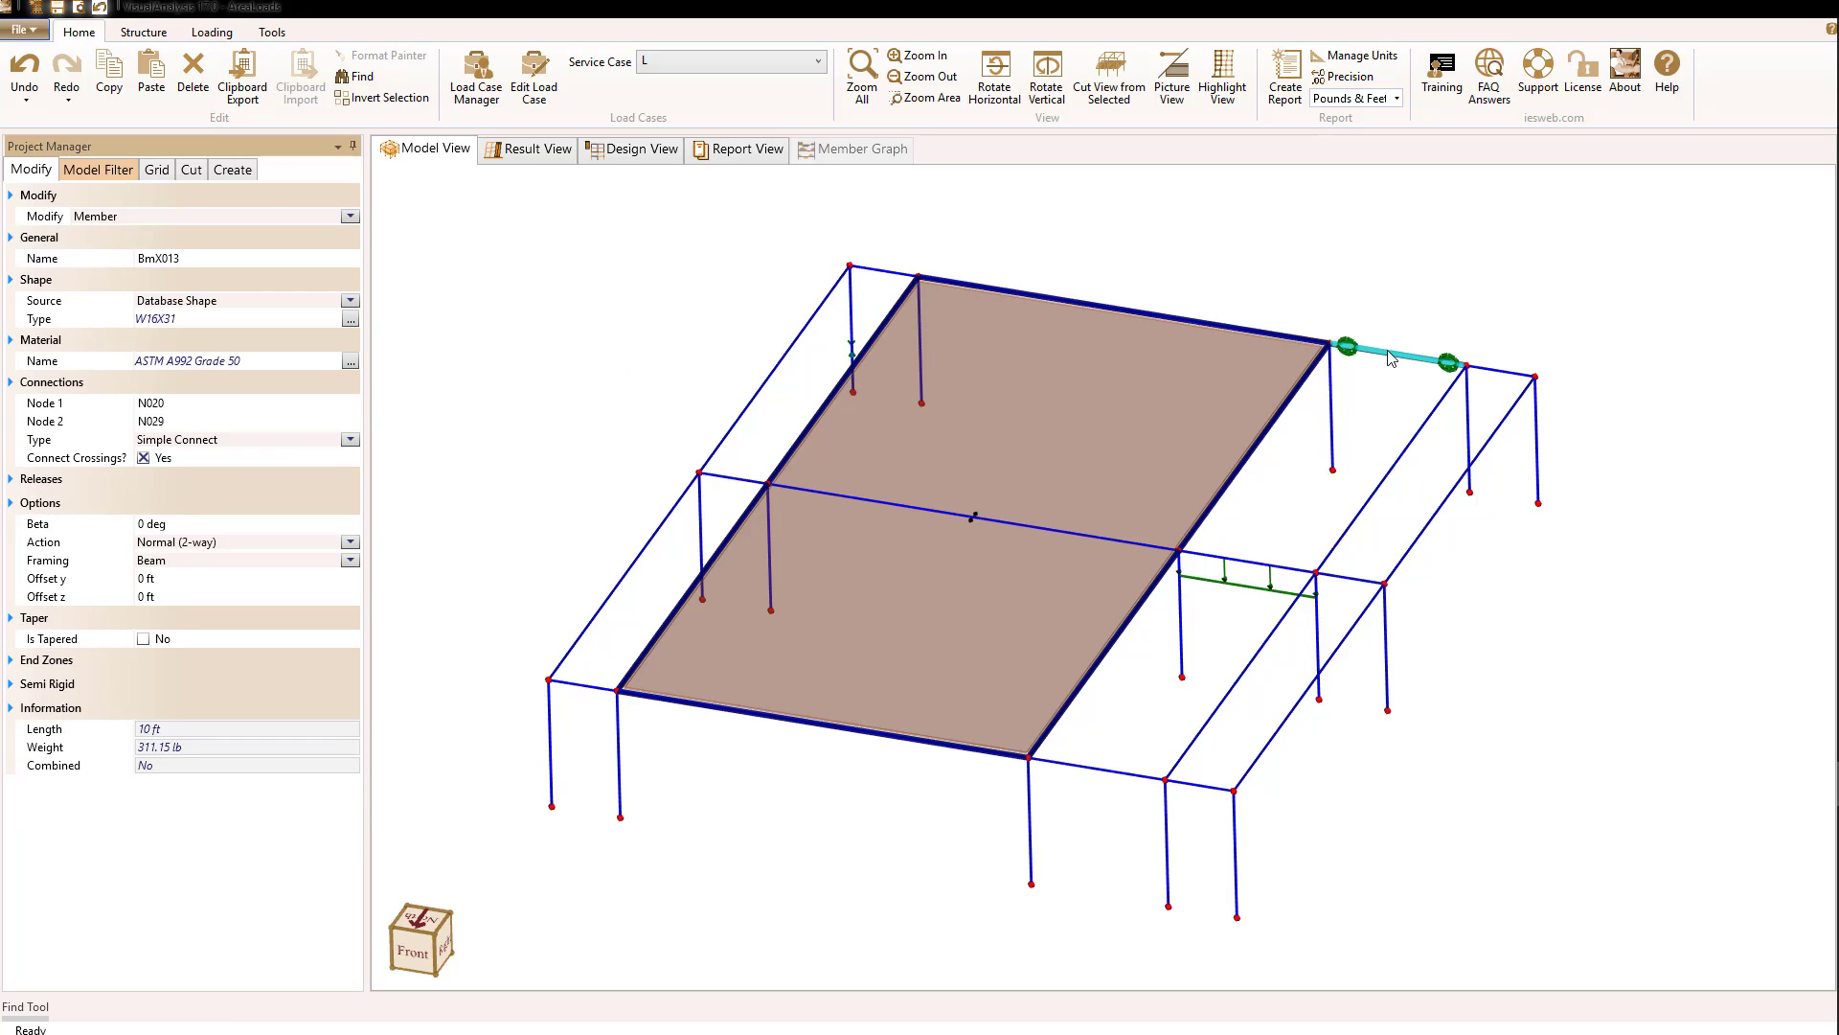
{"action": "left_click", "coordinate": [1534, 377]}
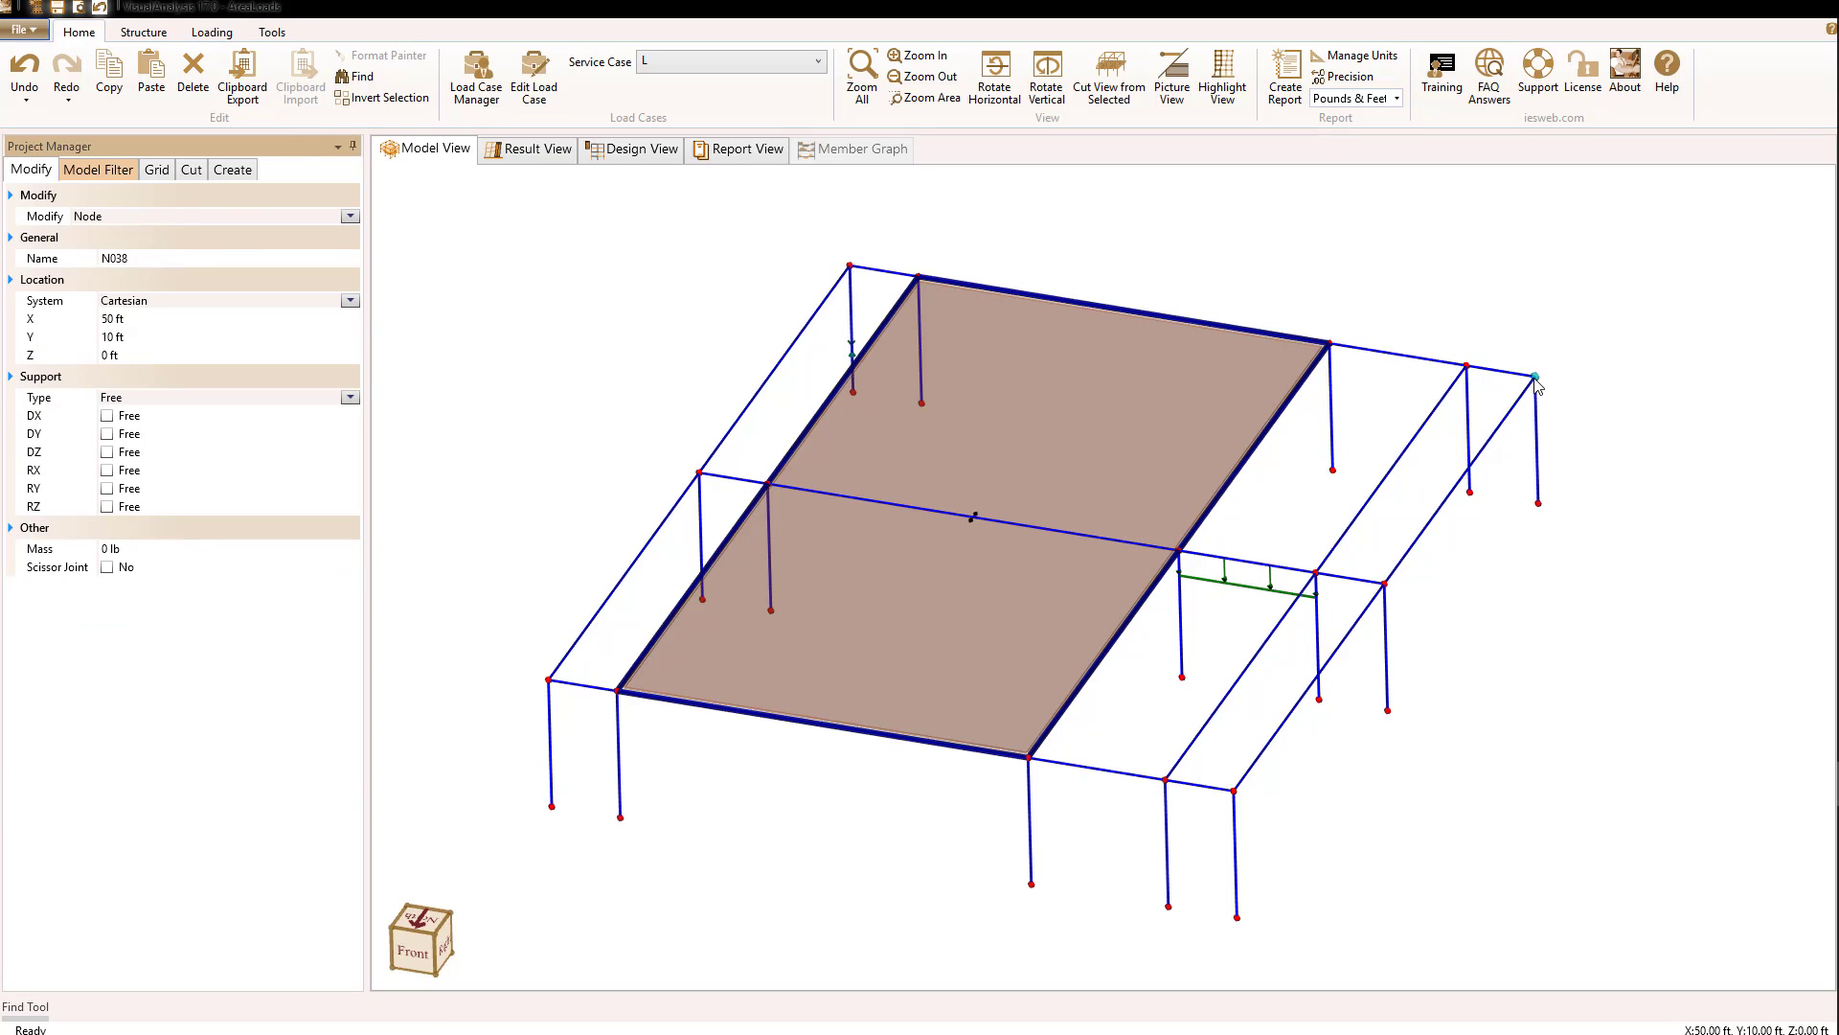
{"action": "right_click", "coordinate": [1535, 381]}
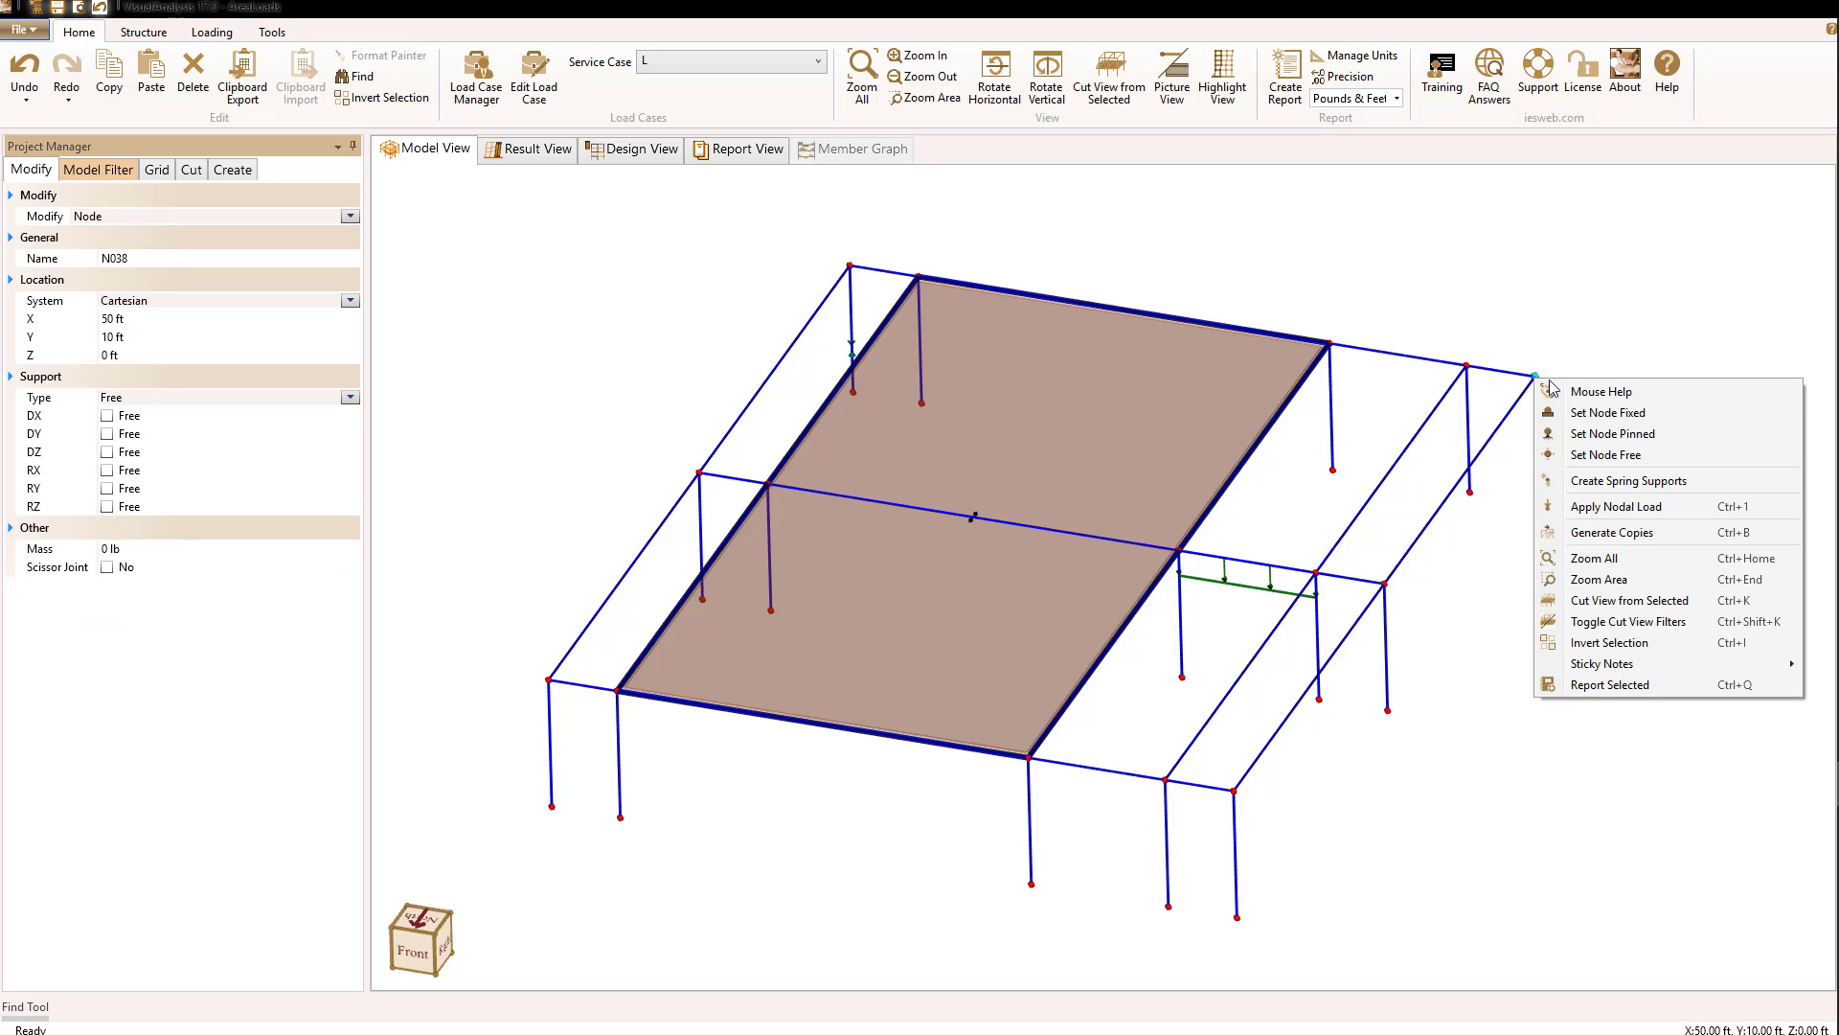
{"action": "left_click", "coordinate": [1573, 513]}
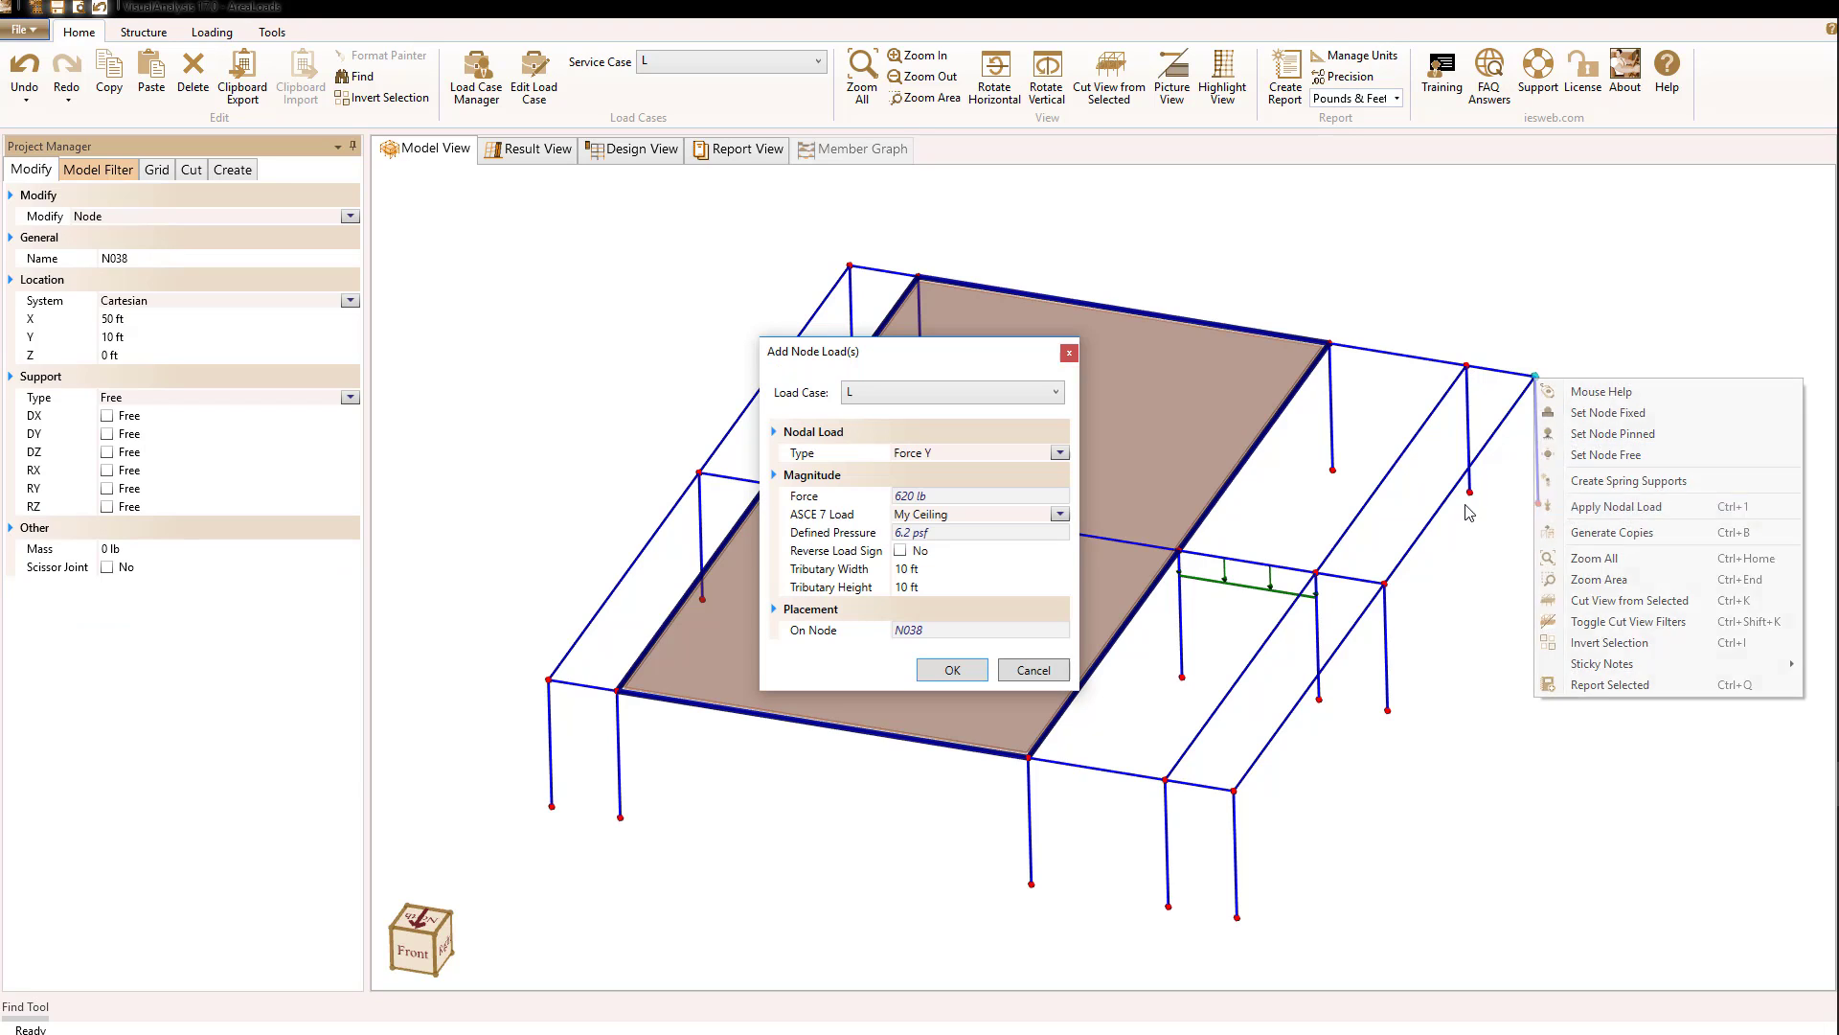
{"action": "left_click", "coordinate": [1060, 515]}
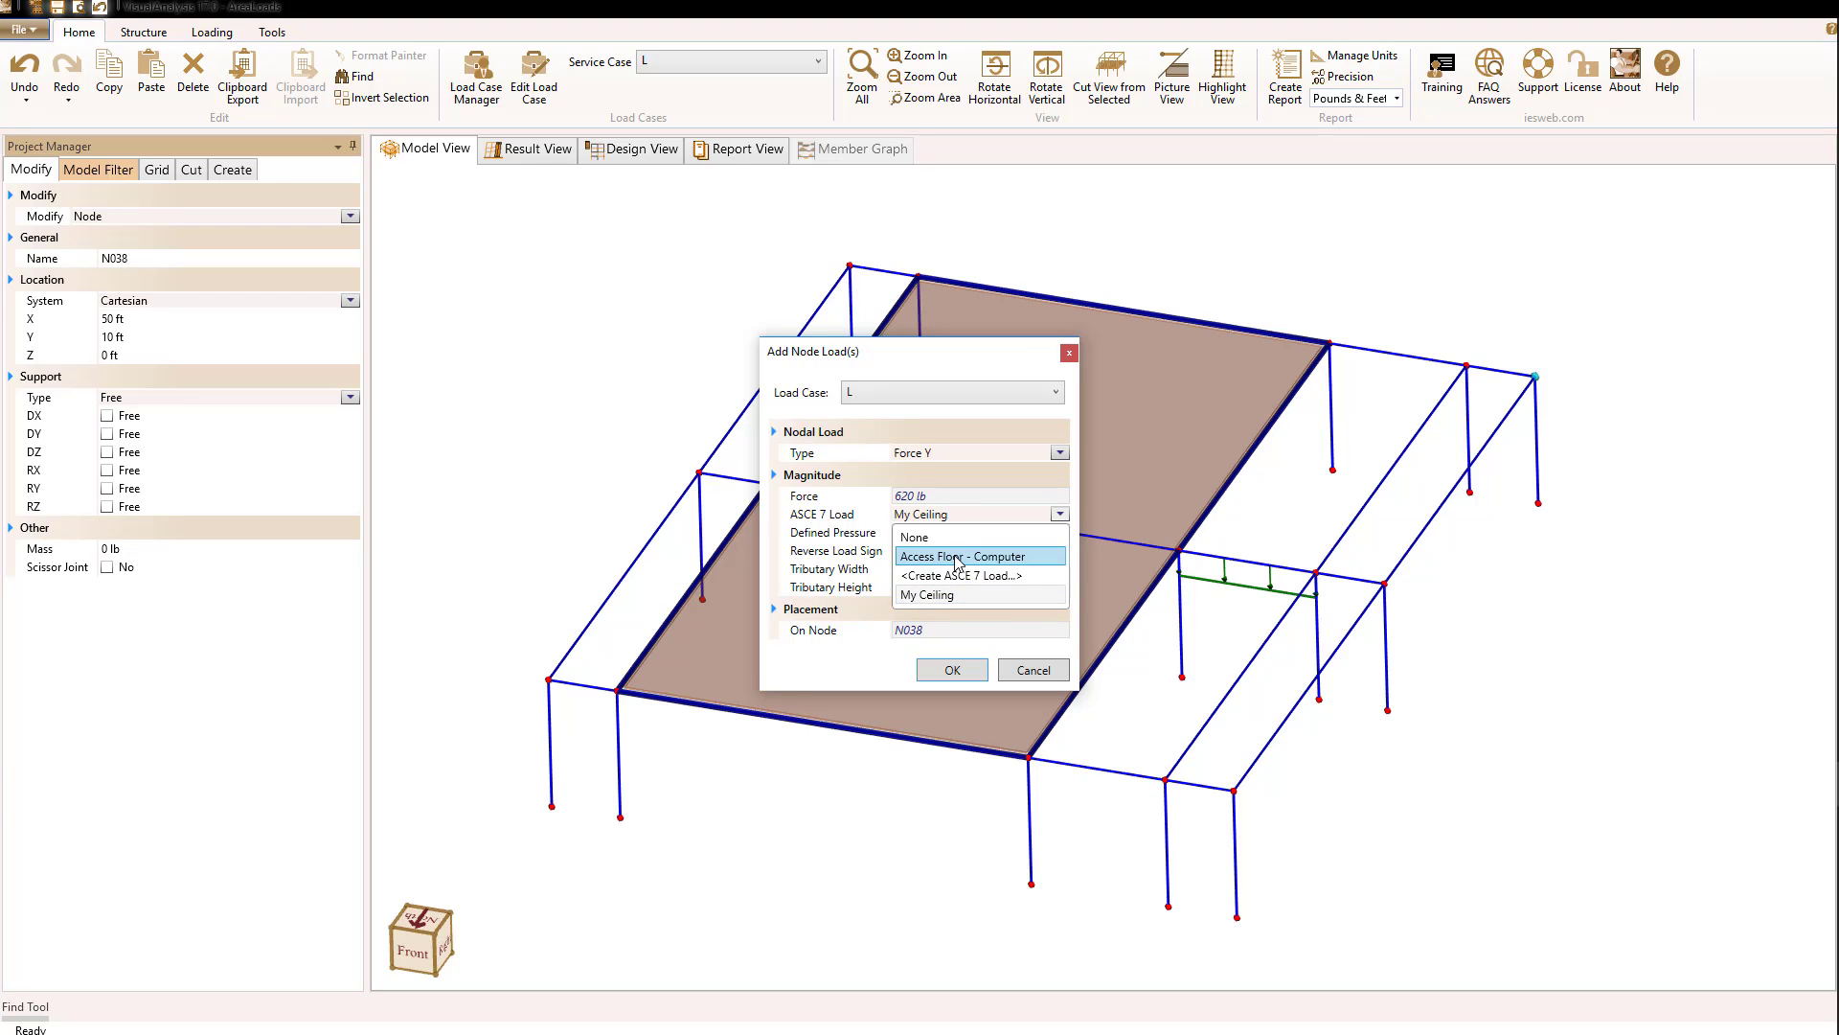
{"action": "left_click", "coordinate": [956, 559]}
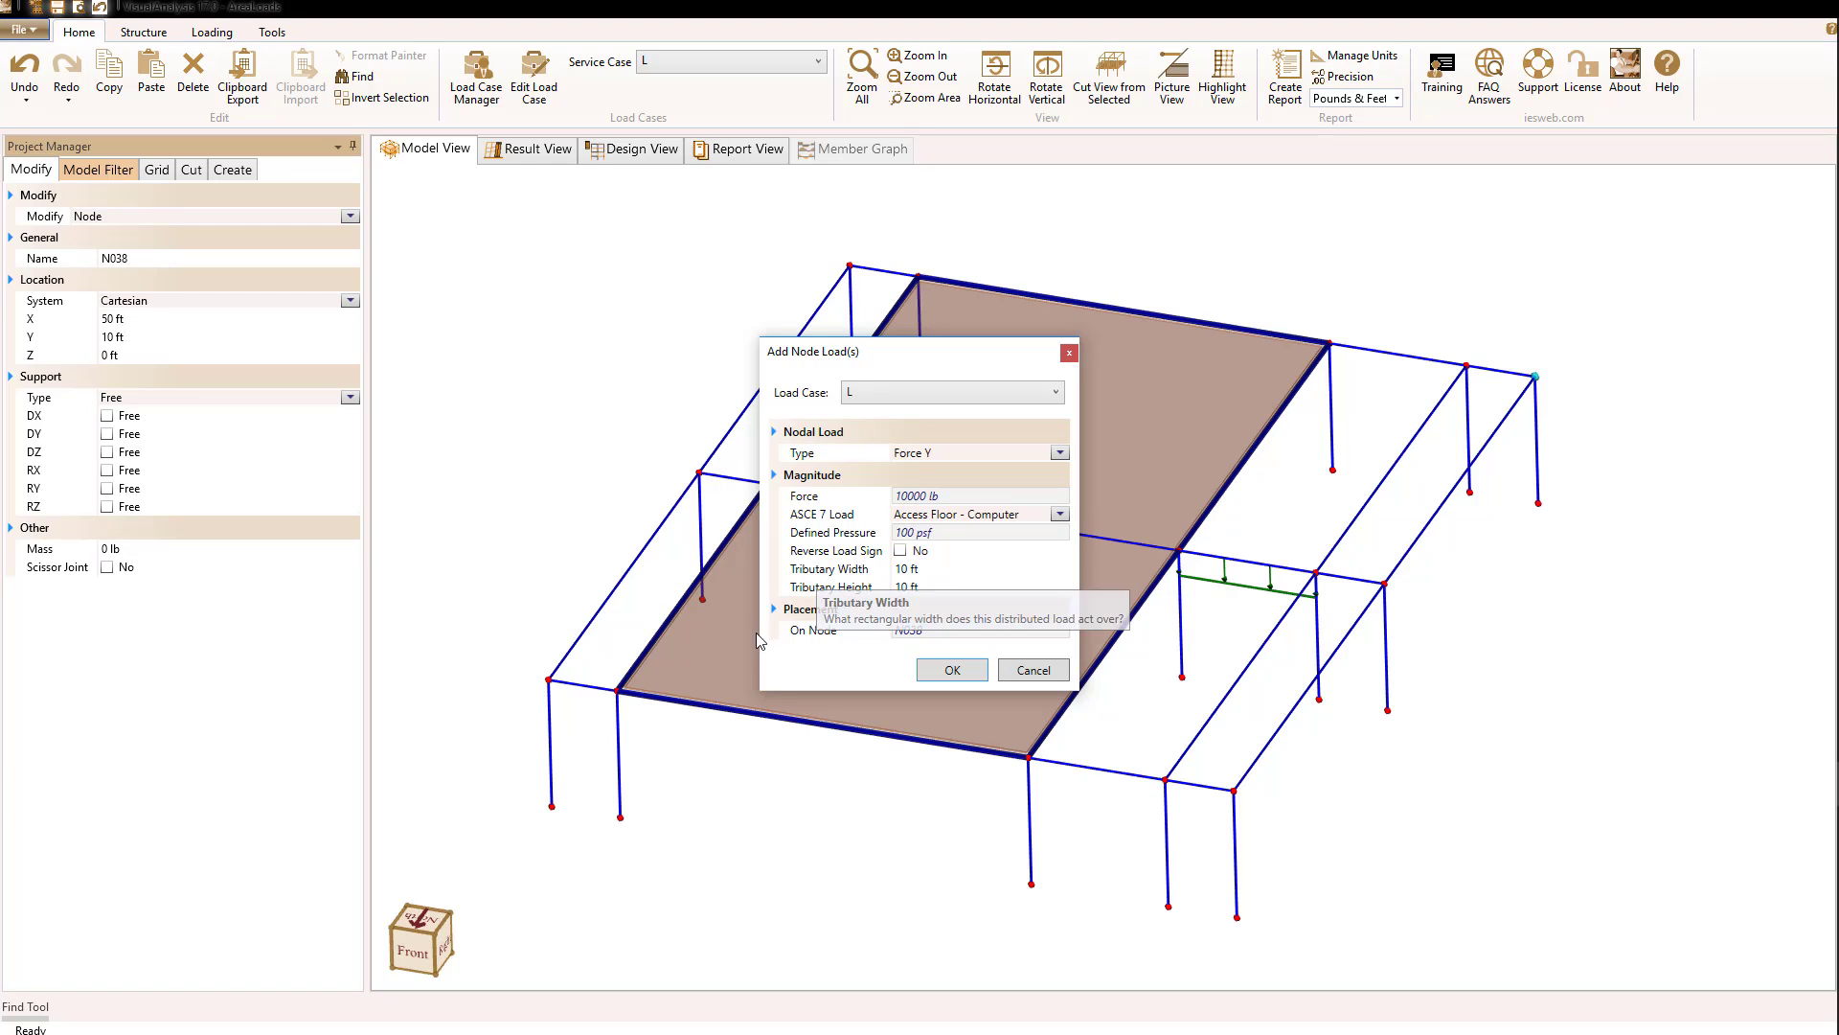
{"action": "left_click", "coordinate": [896, 569]}
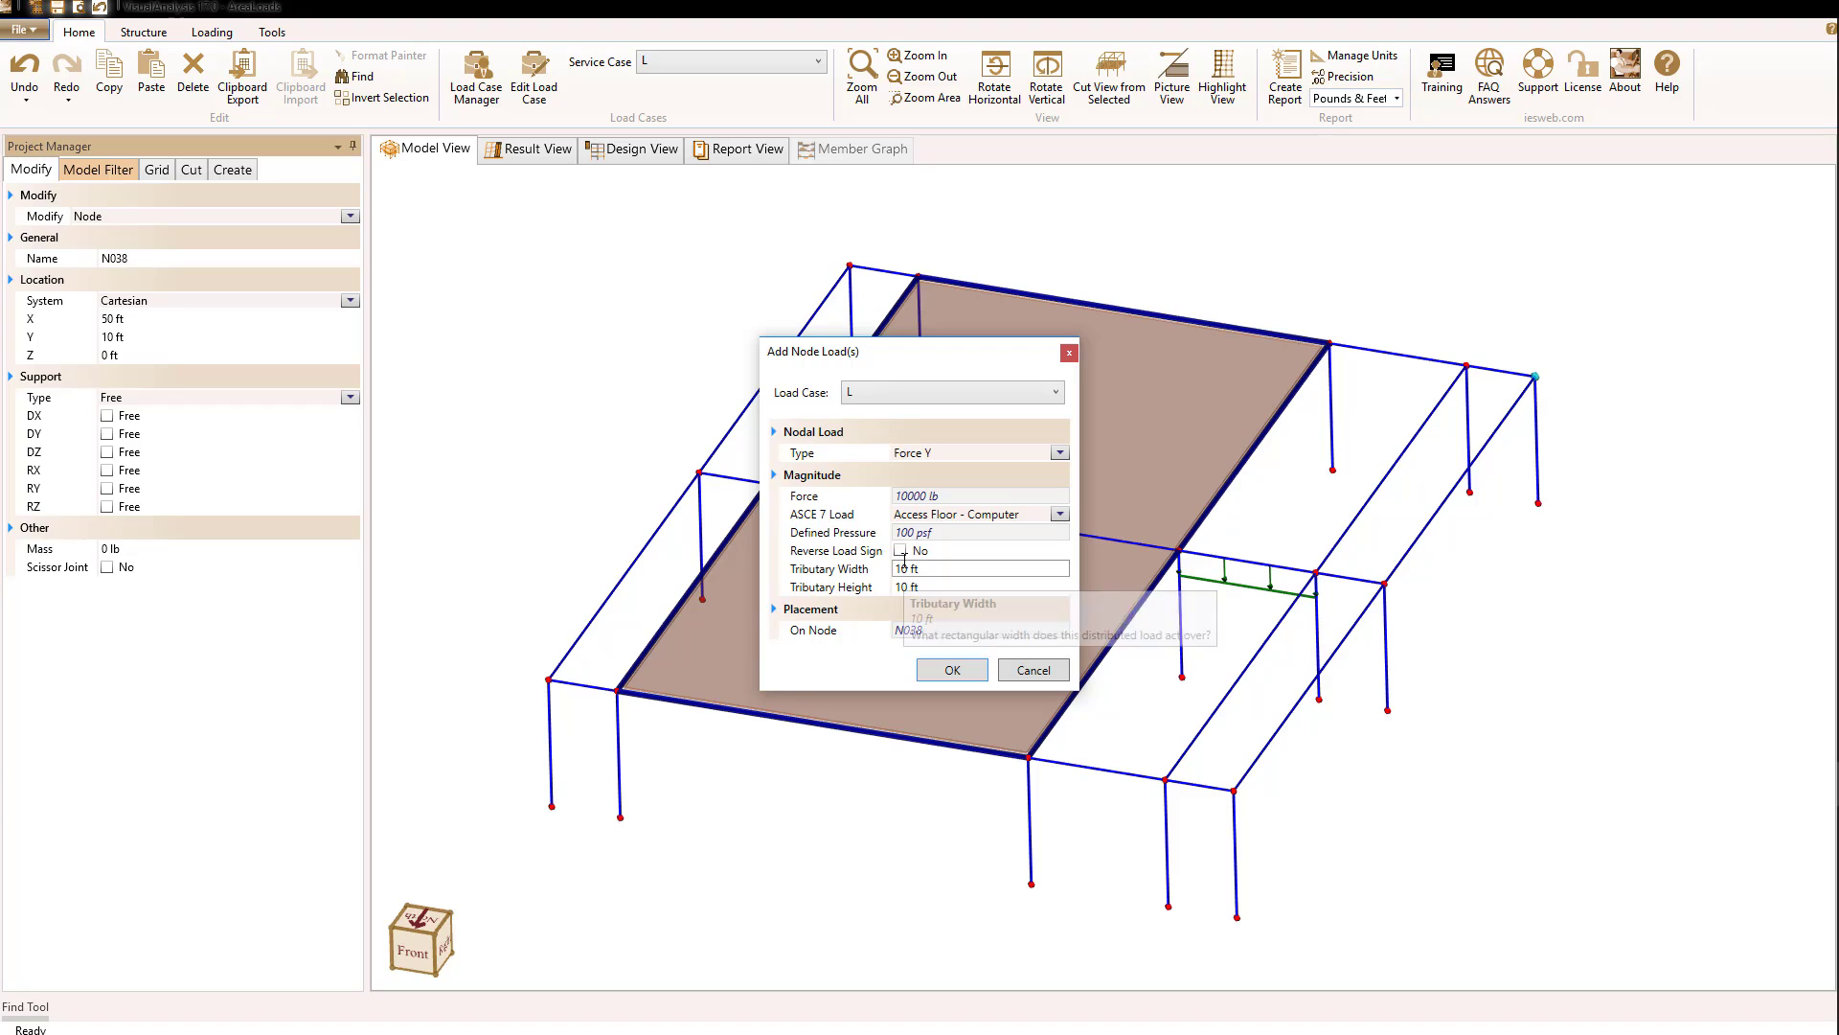
{"action": "left_click", "coordinate": [900, 551]}
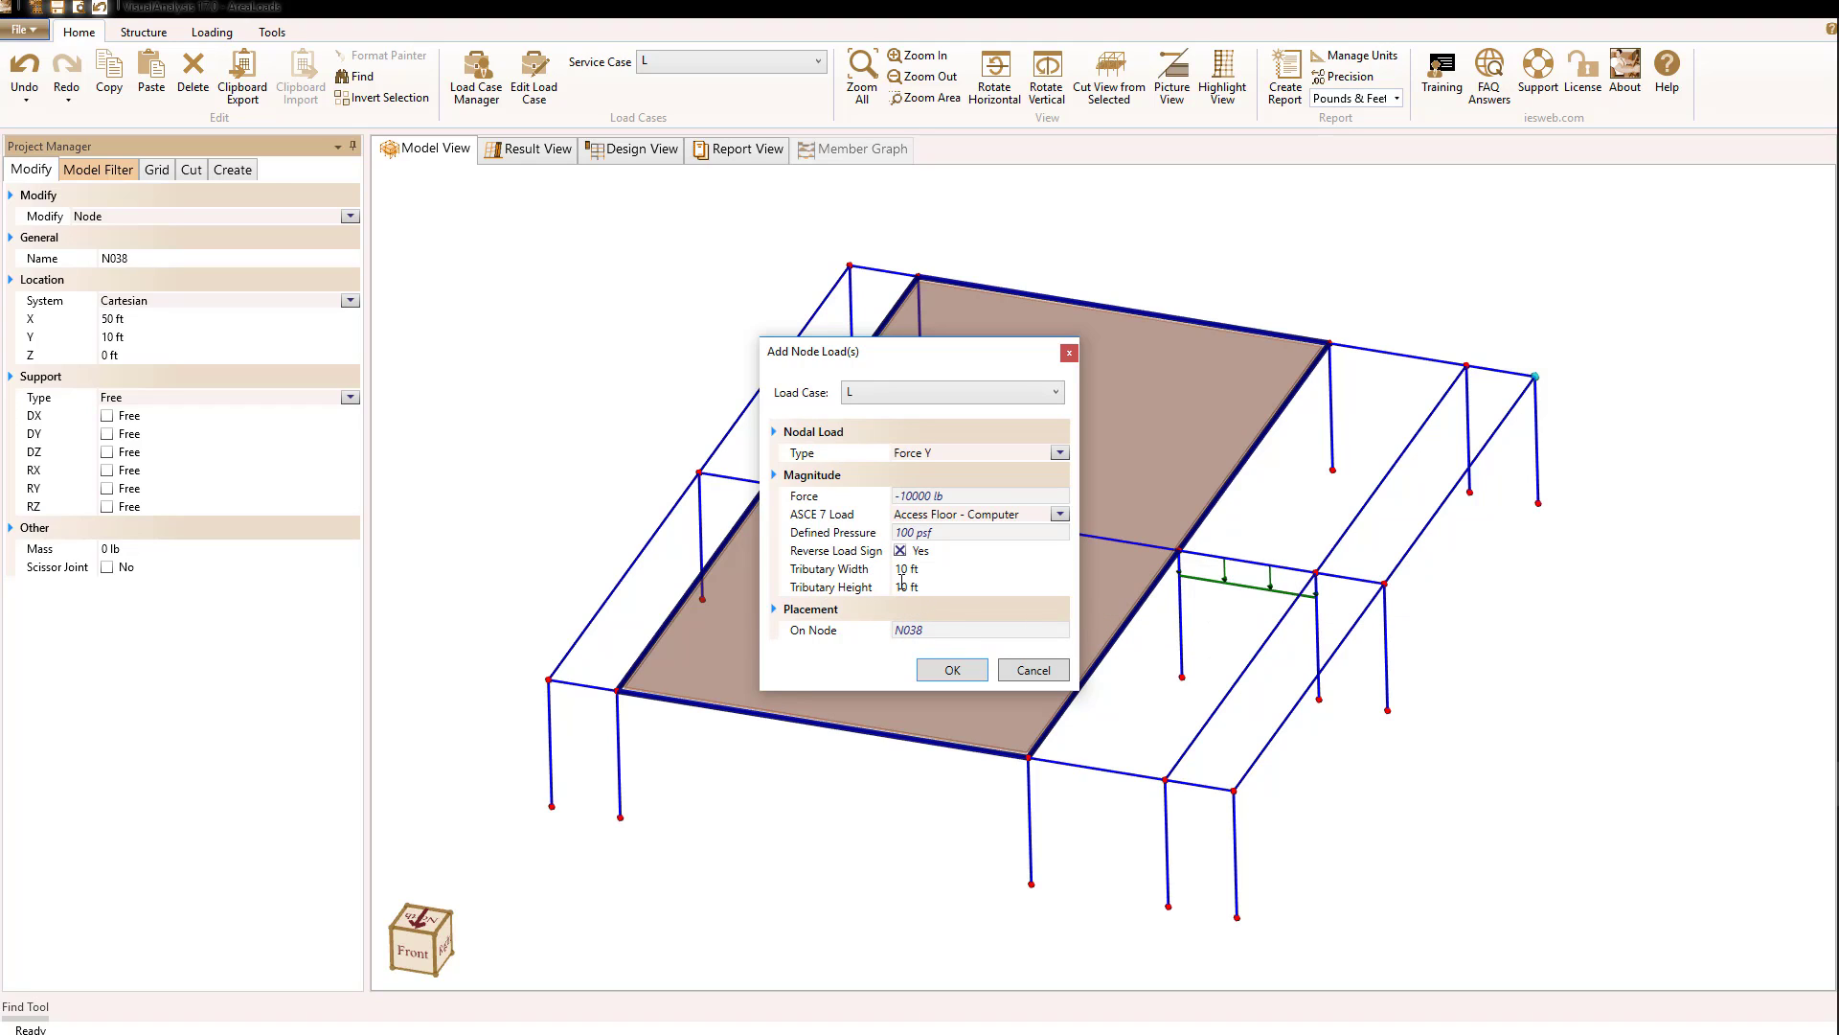
{"action": "left_click", "coordinate": [948, 670]}
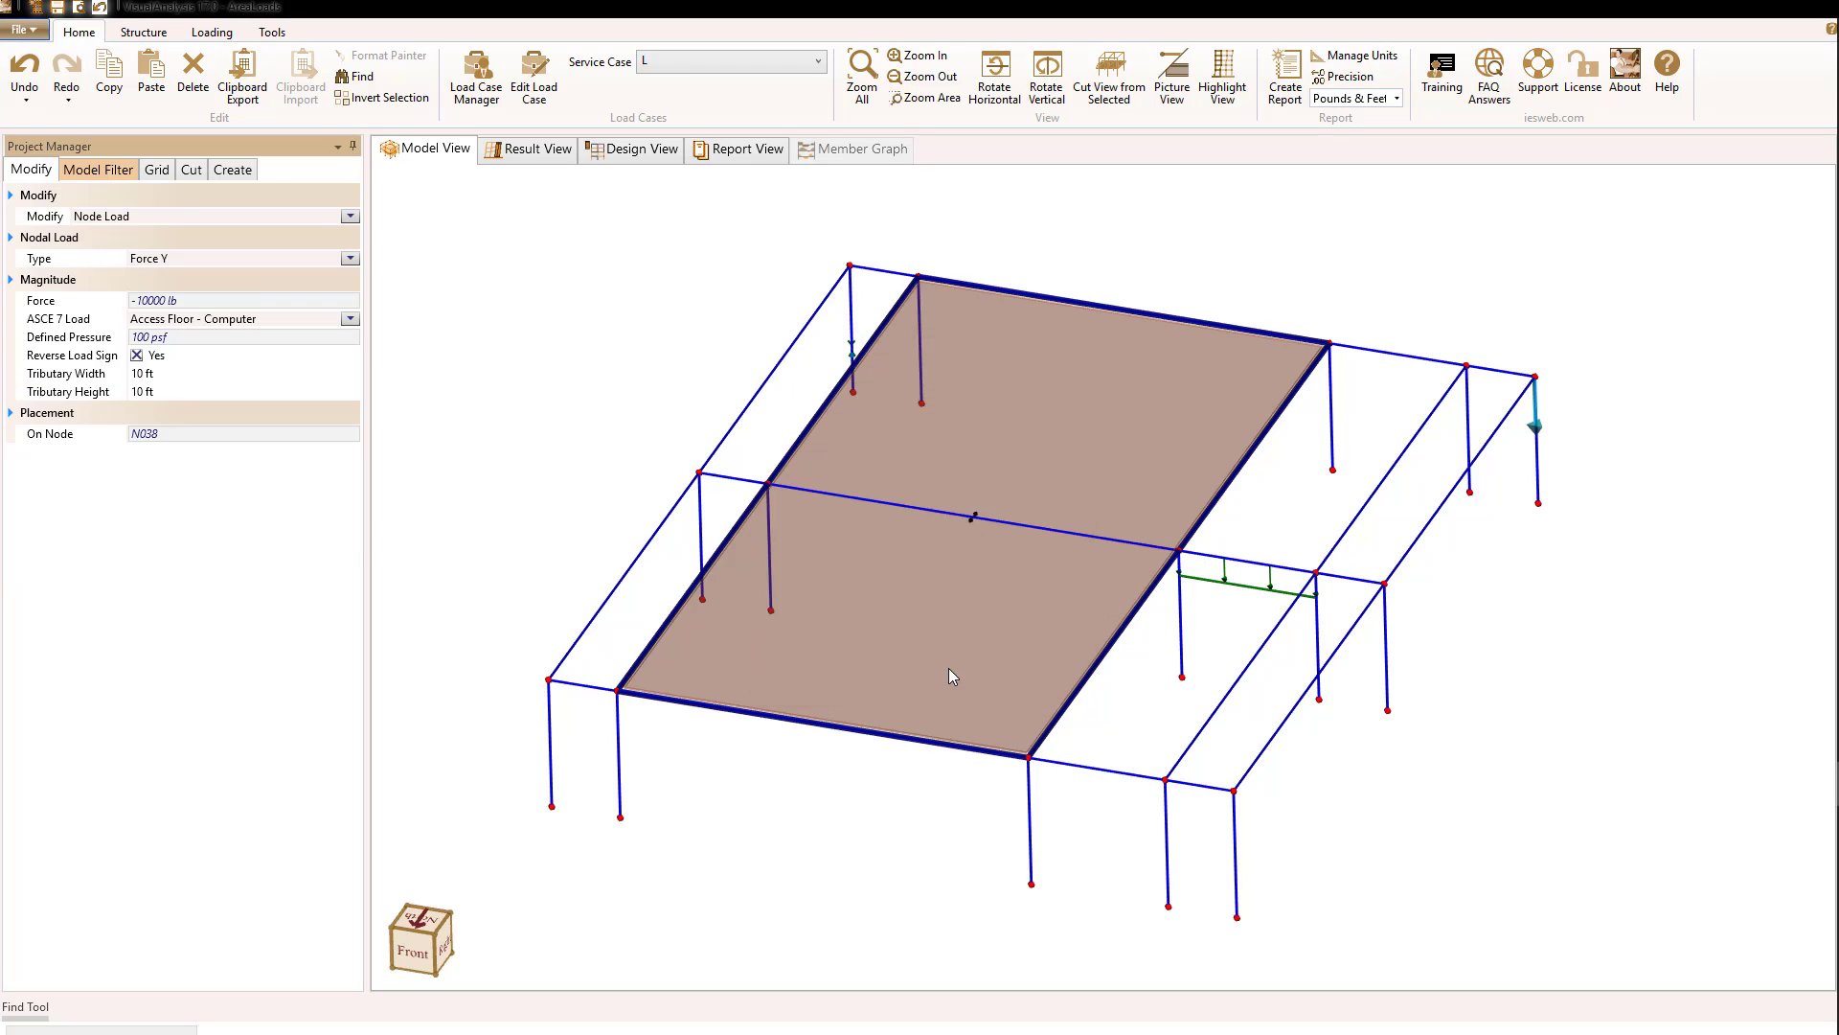
{"action": "left_click", "coordinate": [1516, 468]}
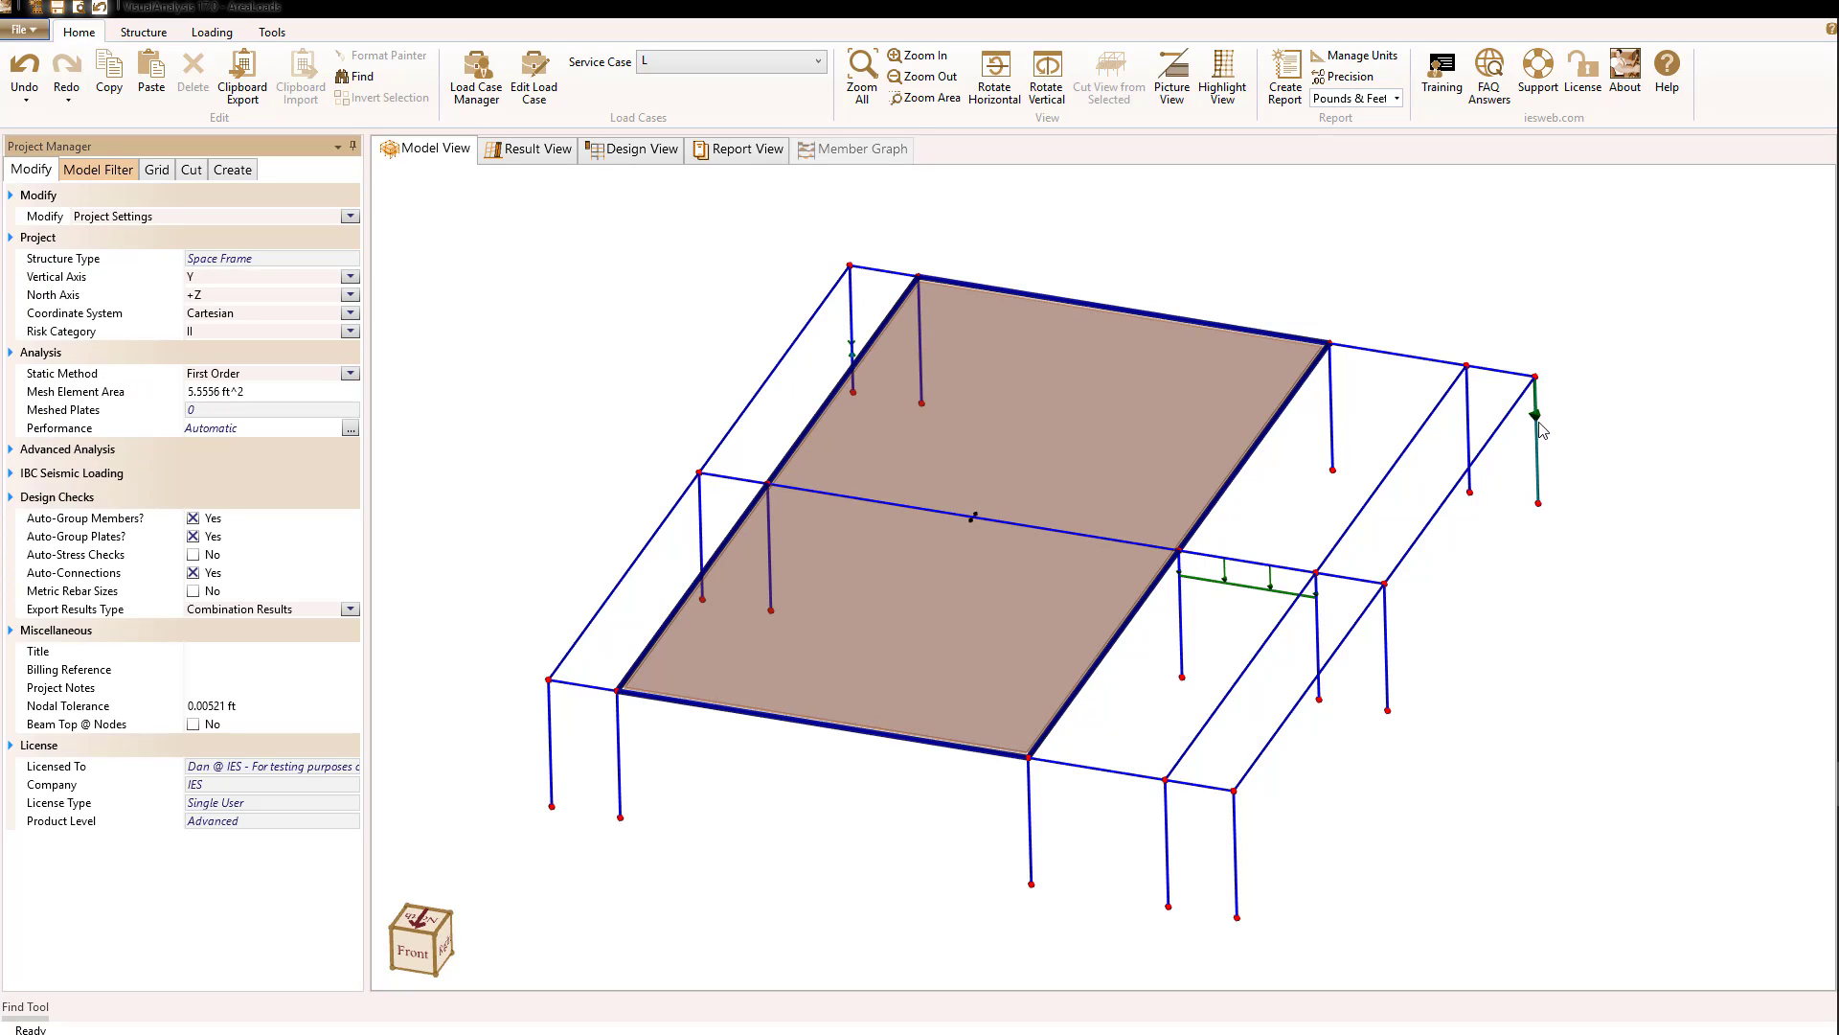
{"action": "left_click", "coordinate": [1541, 421]}
{"action": "left_click", "coordinate": [1474, 548]}
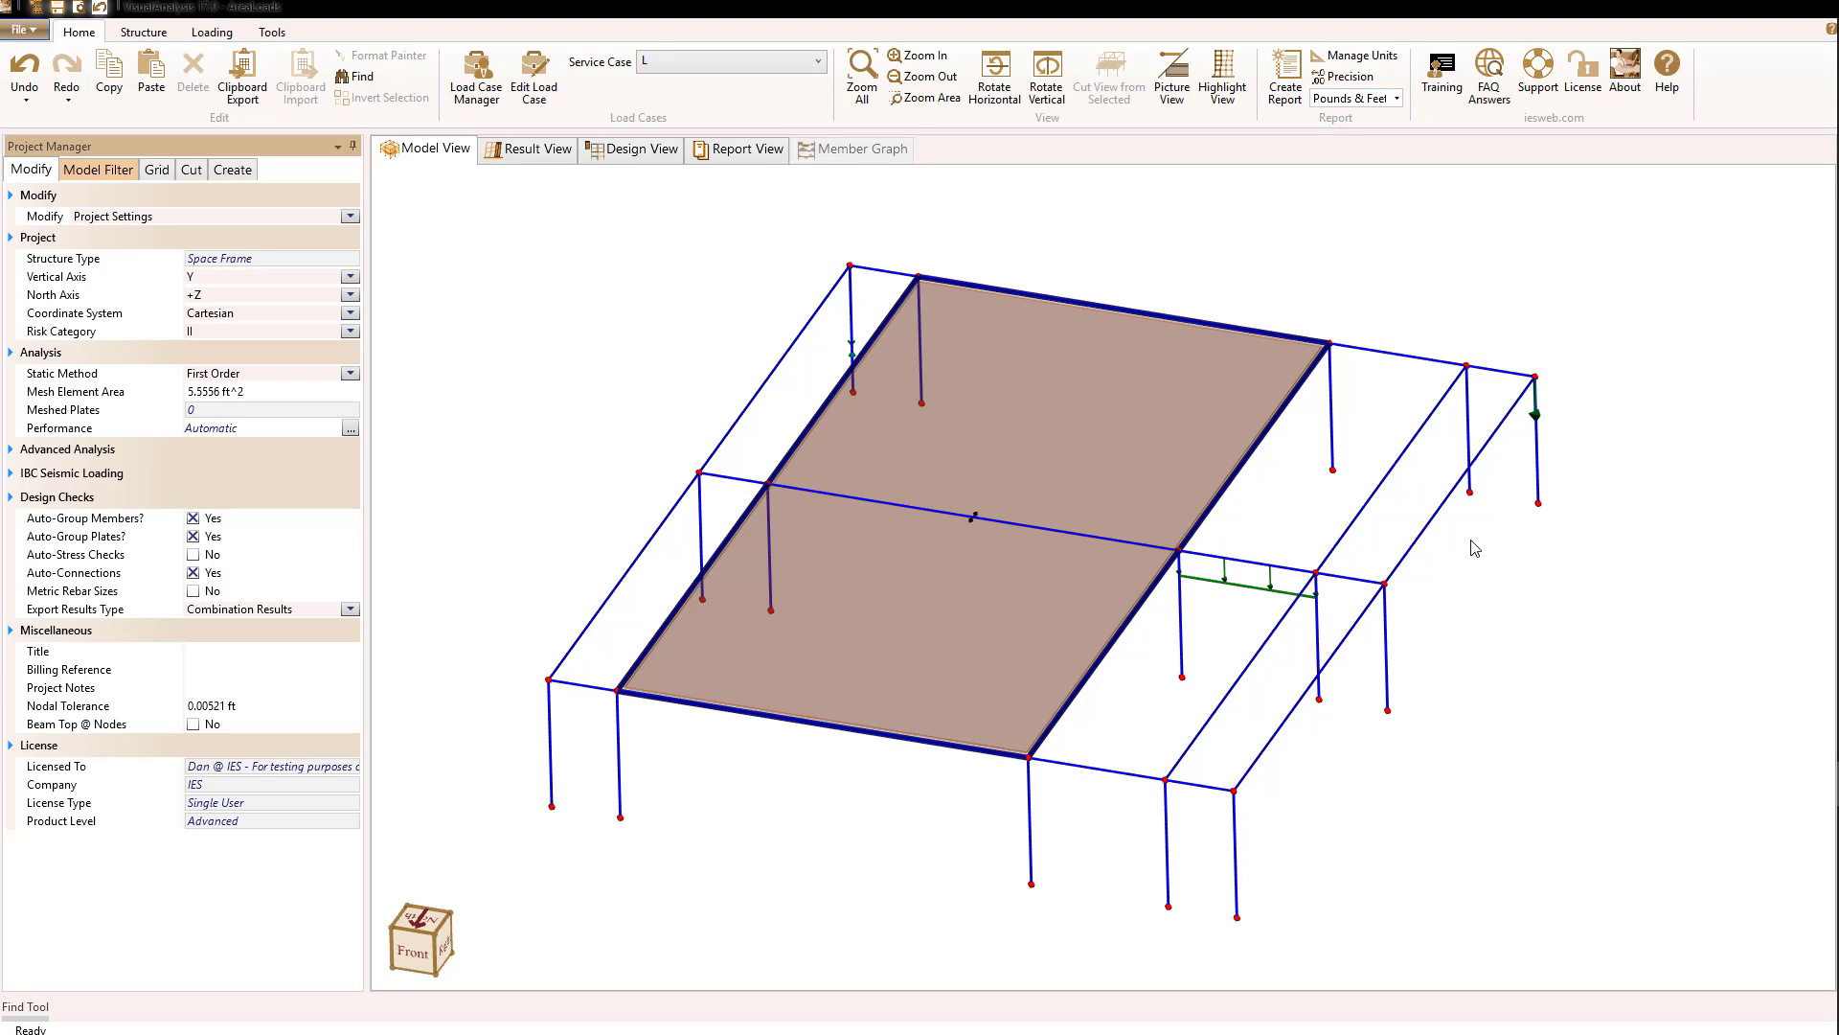